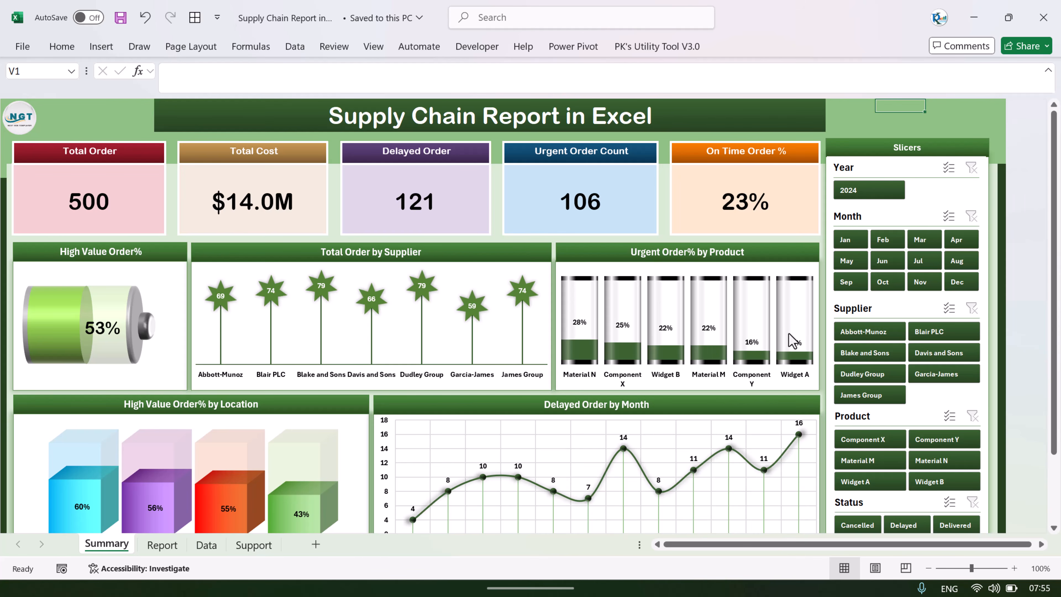
# Step: Look over the Summary dashboard, filter it by Component X, Component Y, Material M and Widget A in turn, and clear the Product filter
pyautogui.scroll(-2, 195, 404)
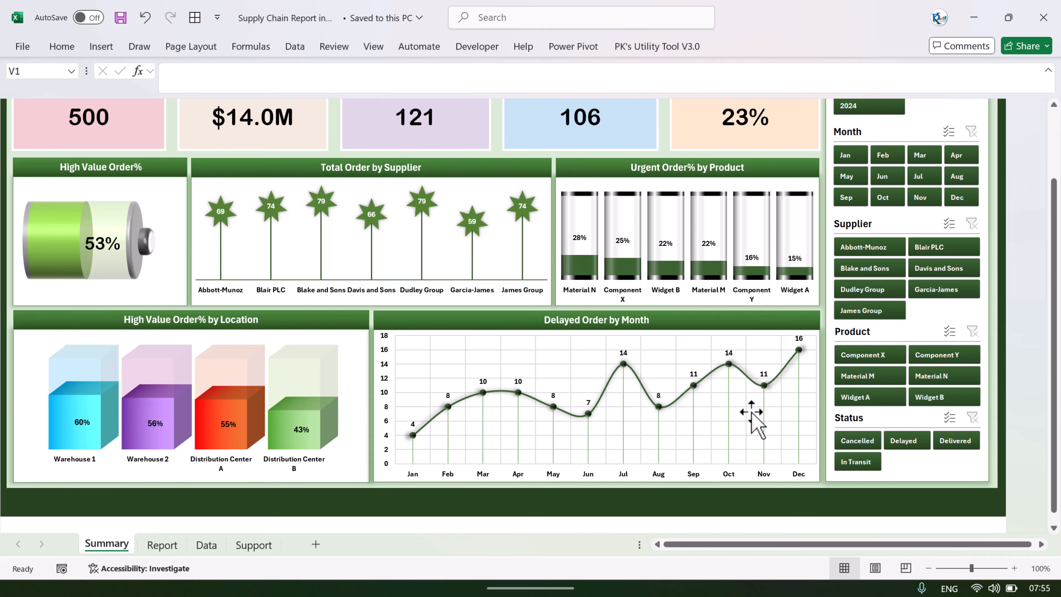
pyautogui.scroll(3, 752, 423)
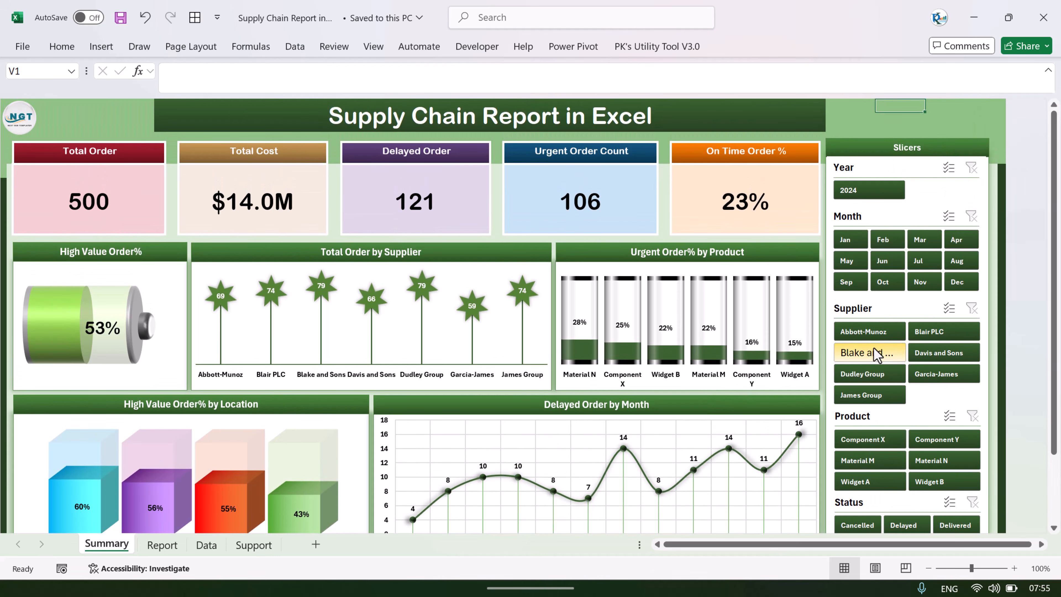
pyautogui.click(877, 440)
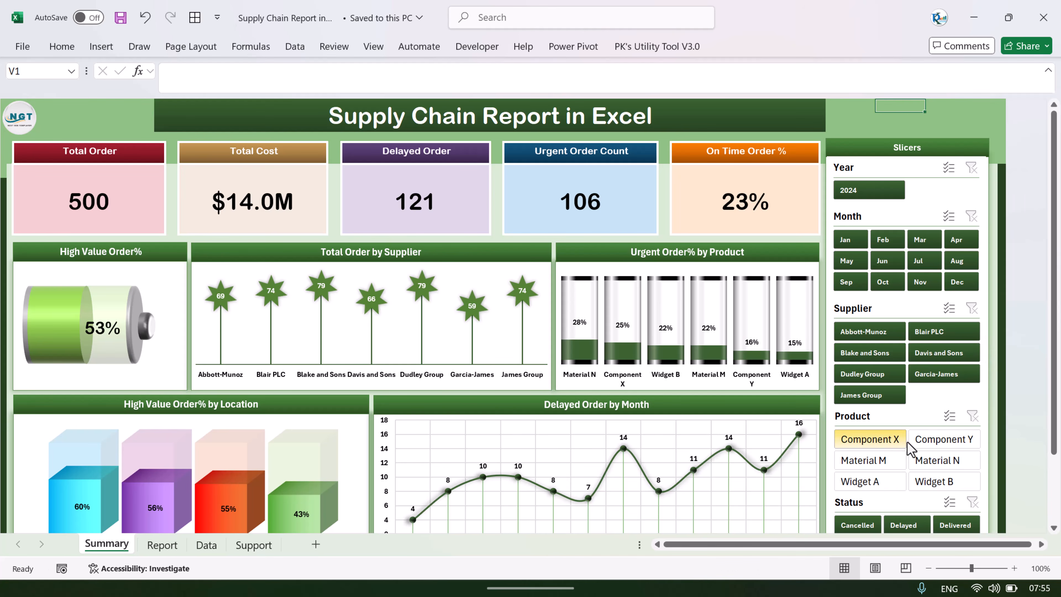
pyautogui.click(951, 444)
pyautogui.click(863, 462)
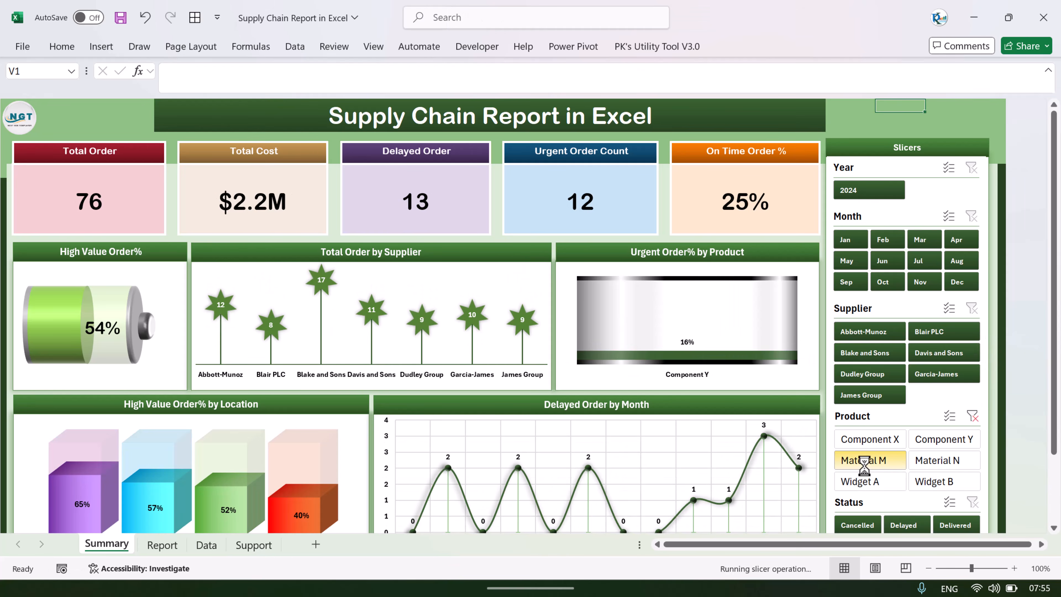
pyautogui.click(865, 488)
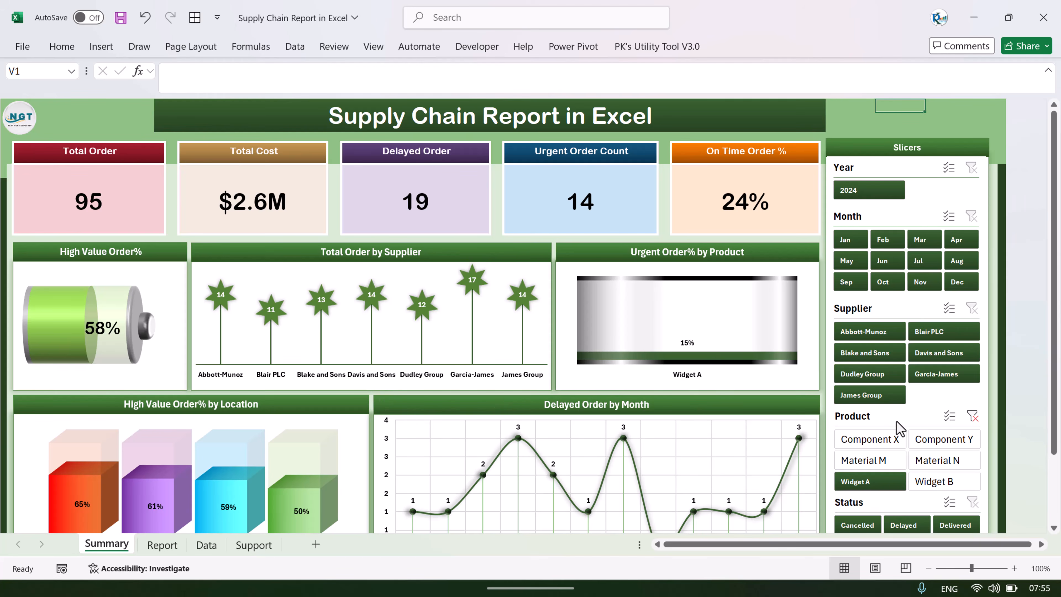
pyautogui.click(973, 416)
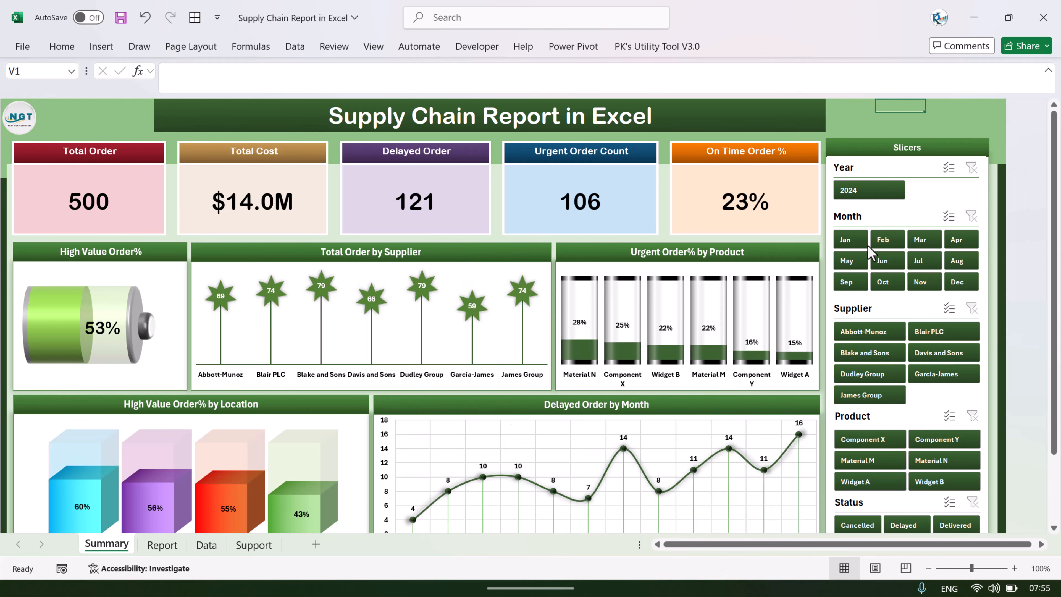
# Step: Filter the dashboard by Jan, Feb, Apr and Oct in turn, and clear the Month filter
pyautogui.click(850, 240)
pyautogui.click(887, 240)
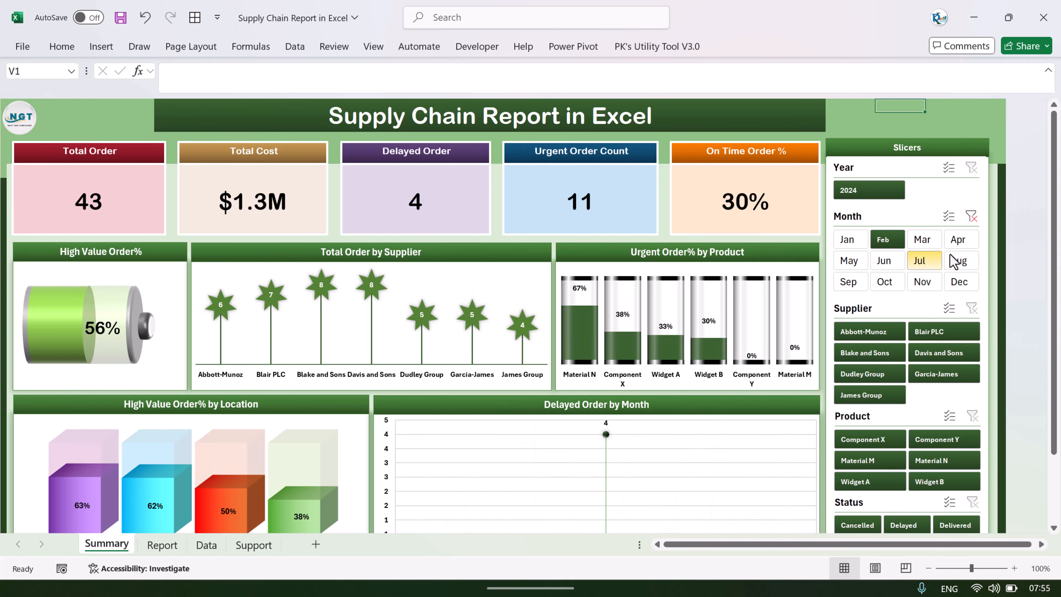
pyautogui.click(958, 240)
pyautogui.click(885, 282)
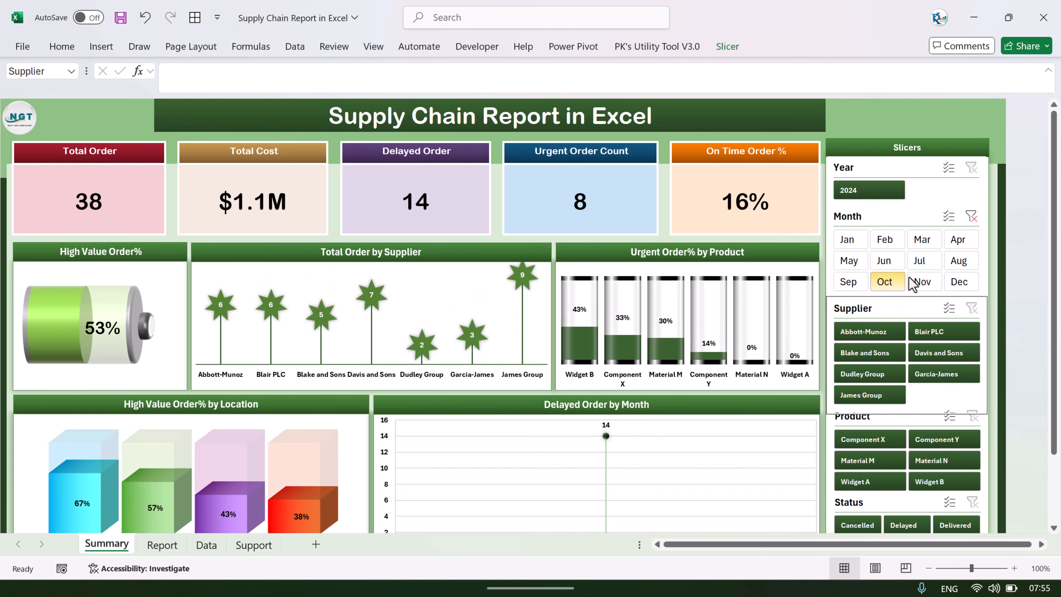
pyautogui.click(972, 216)
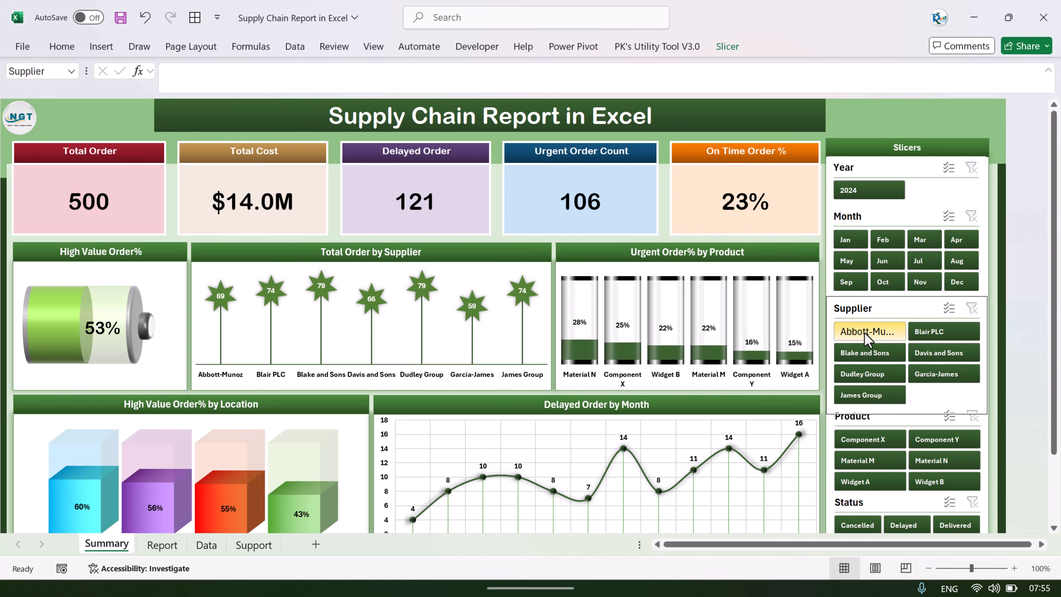
# Step: Filter the dashboard by the suppliers Blair PLC, Dudley Group and James Group in turn, and clear the Supplier filter
pyautogui.click(944, 331)
pyautogui.click(870, 373)
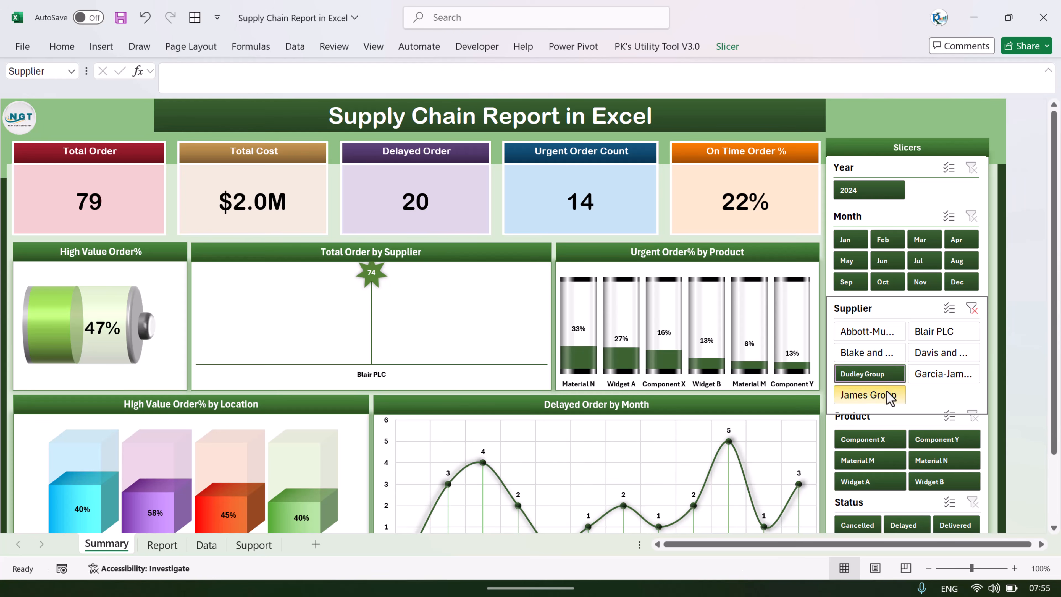
pyautogui.click(870, 395)
pyautogui.click(972, 308)
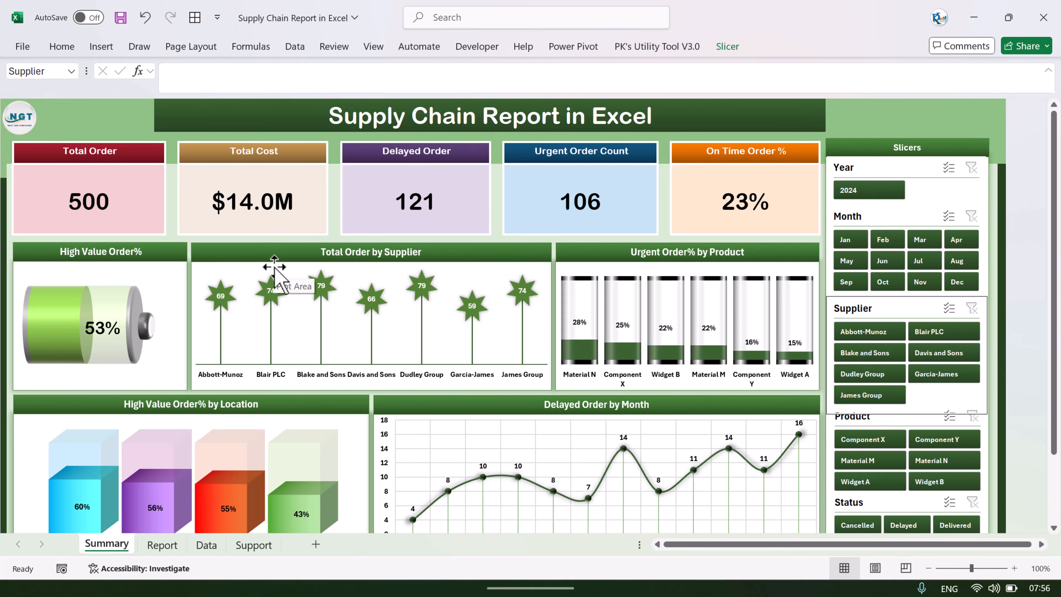
# Step: Switch to the Report sheet and examine the pivot table's Location, Status and Supplier columns
pyautogui.click(161, 545)
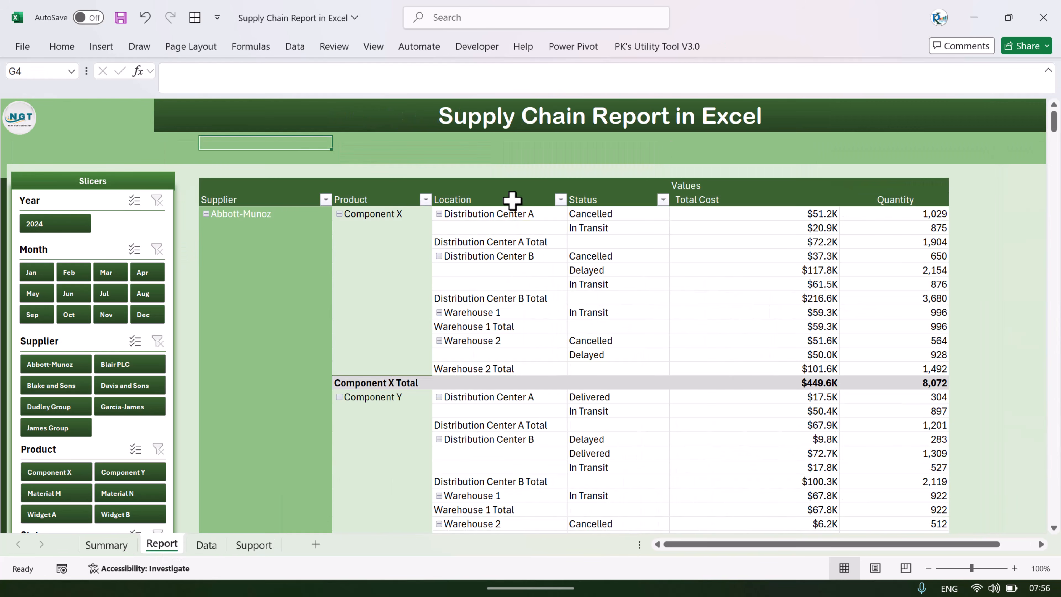
pyautogui.click(512, 198)
pyautogui.click(645, 227)
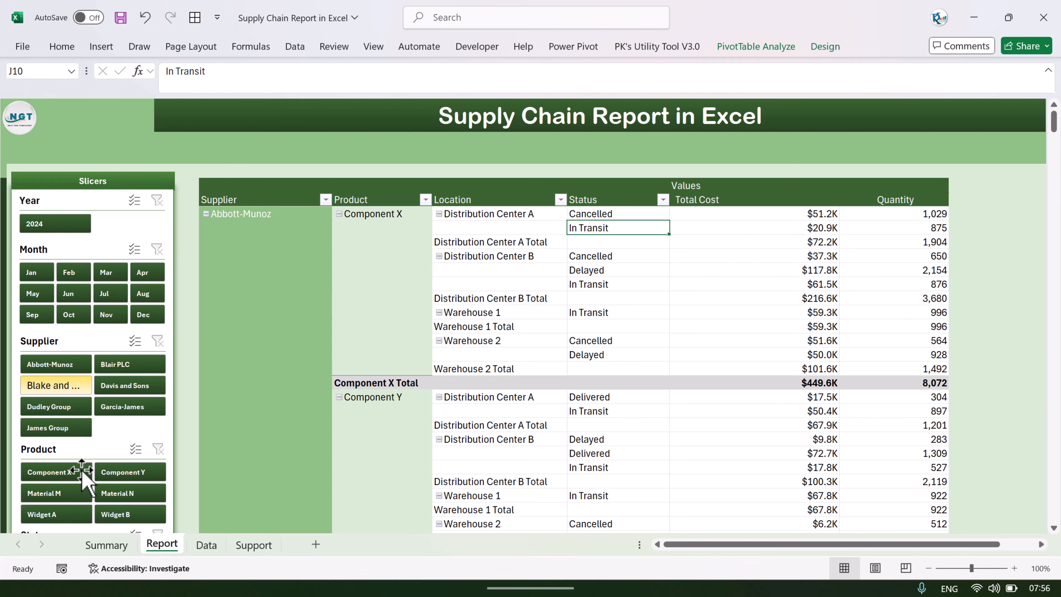
pyautogui.moveTo(272, 227); pyautogui.dragTo(253, 412)
# Step: Collapse the Abbott-Munoz and Blair PLC suppliers in the pivot table, and expand Abbott-Munoz again
pyautogui.click(206, 214)
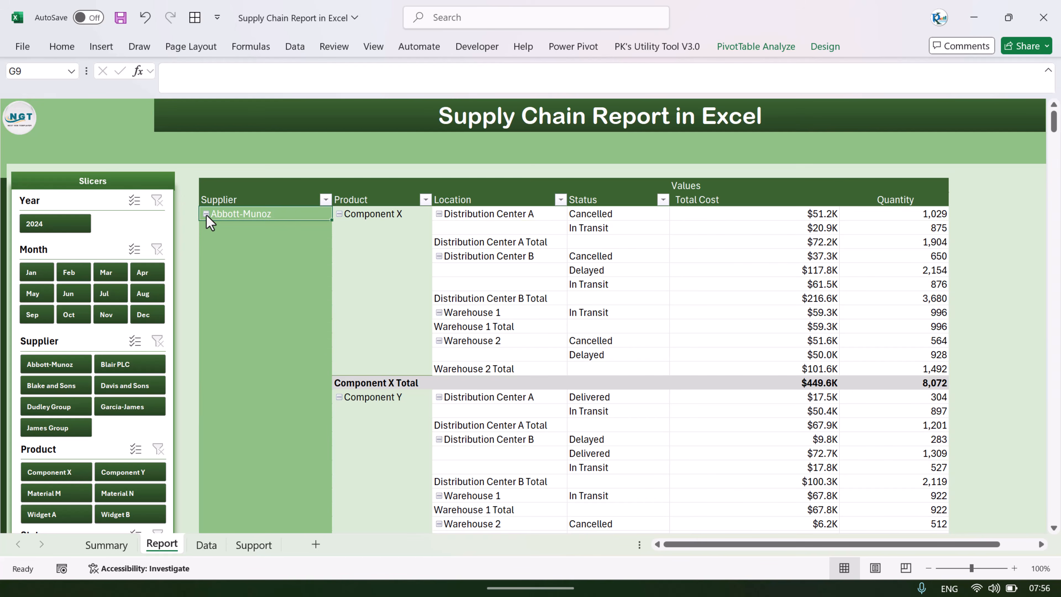
pyautogui.click(207, 228)
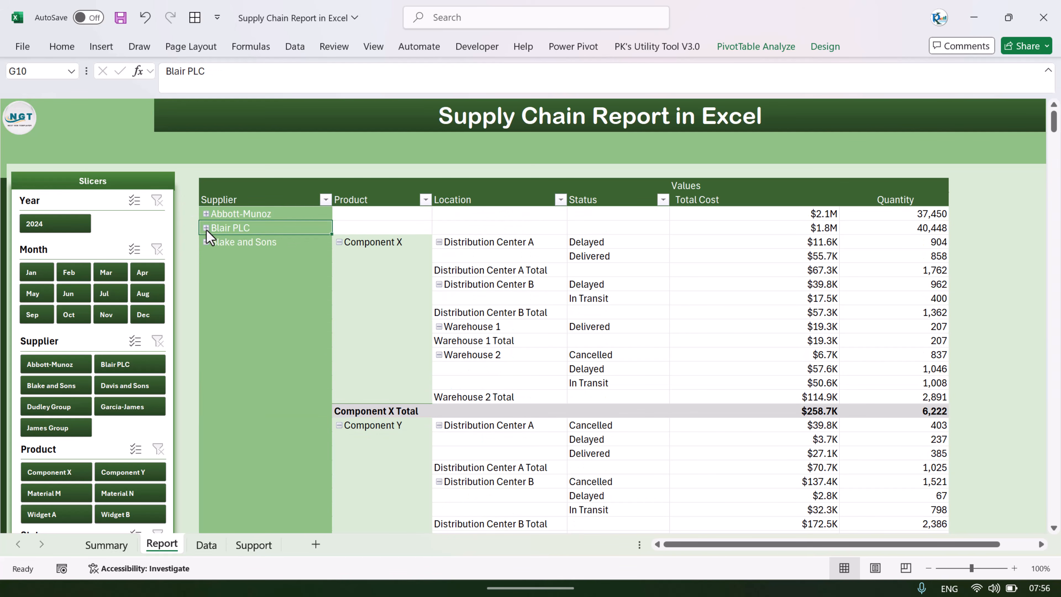
pyautogui.click(206, 214)
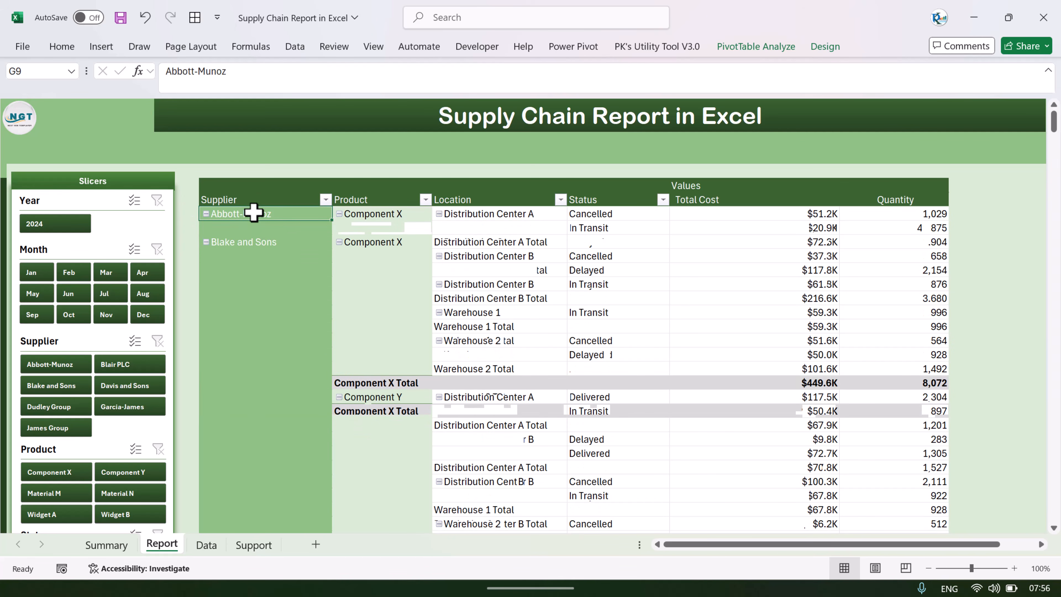
# Step: Collapse the entire Supplier field of the pivot table and review the Total Cost and Quantity values per supplier
pyautogui.rightClick(254, 213)
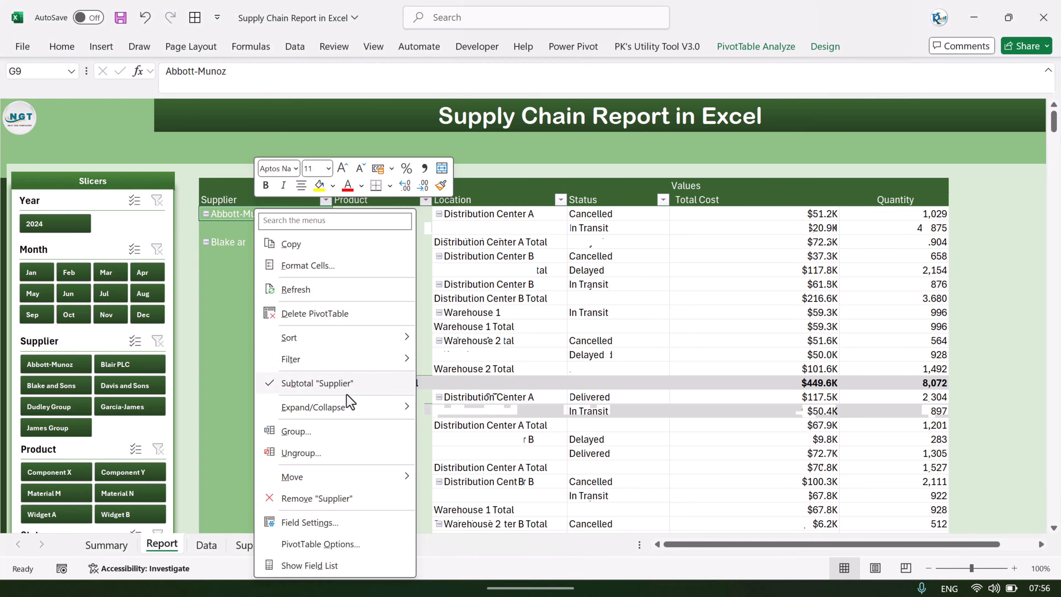
pyautogui.moveTo(372, 419)
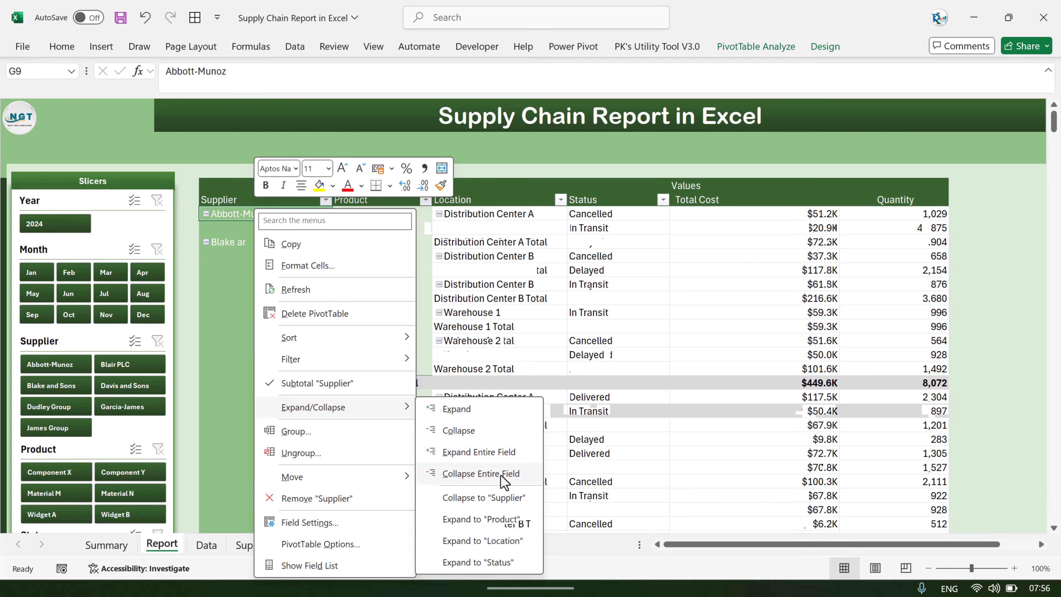
pyautogui.click(480, 475)
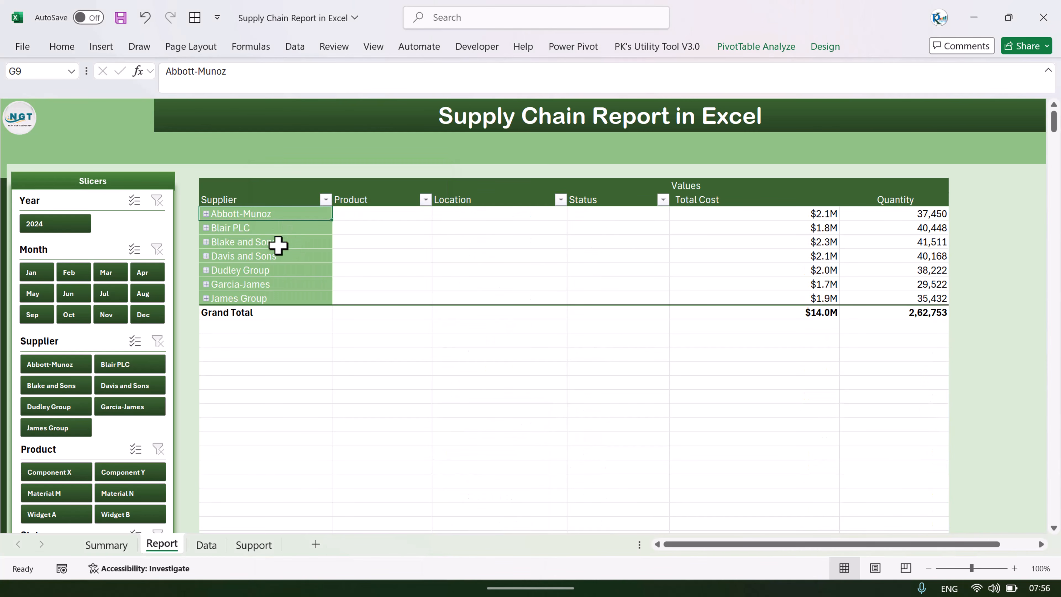
pyautogui.moveTo(801, 216); pyautogui.dragTo(814, 300)
pyautogui.moveTo(935, 213); pyautogui.dragTo(917, 300)
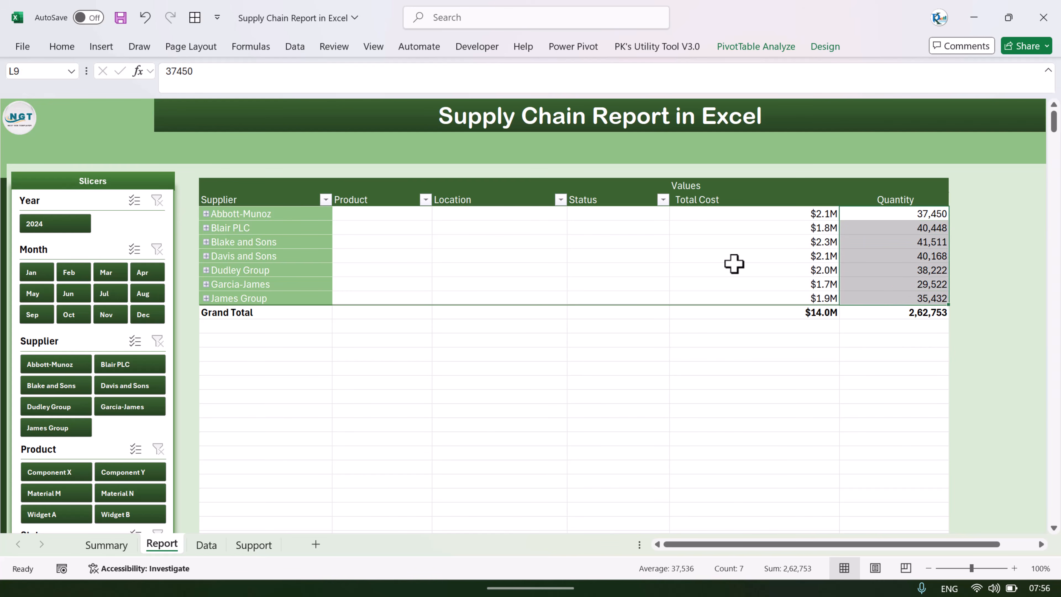
# Step: Expand the Abbott-Munoz supplier and collapse the entire Product field beneath it
pyautogui.click(206, 213)
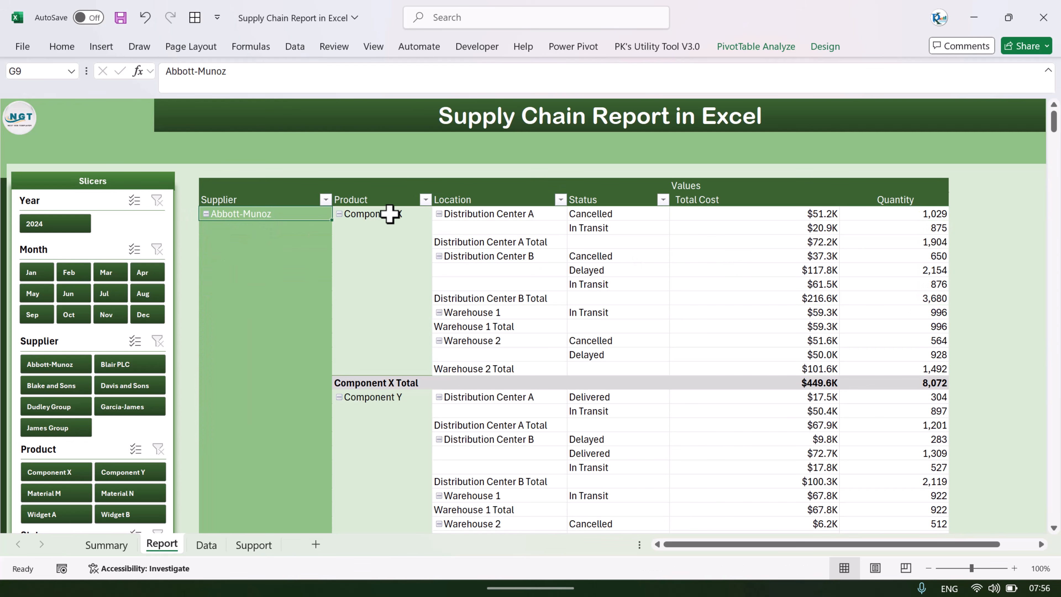
pyautogui.moveTo(390, 214)
pyautogui.mouseDown()
pyautogui.moveTo(402, 332)
pyautogui.moveTo(382, 214)
pyautogui.mouseUp()
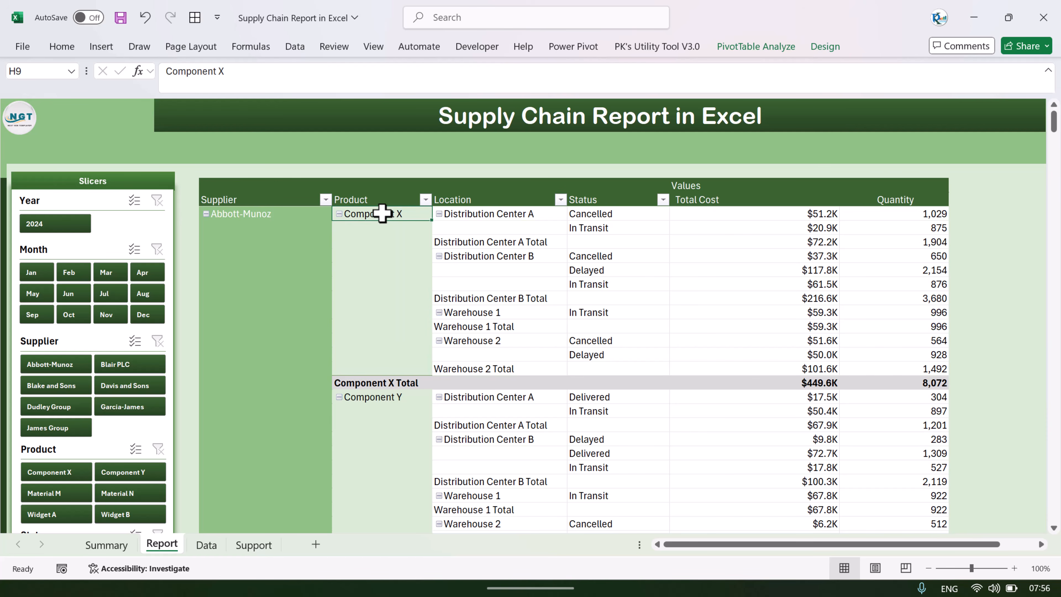
pyautogui.rightClick(389, 216)
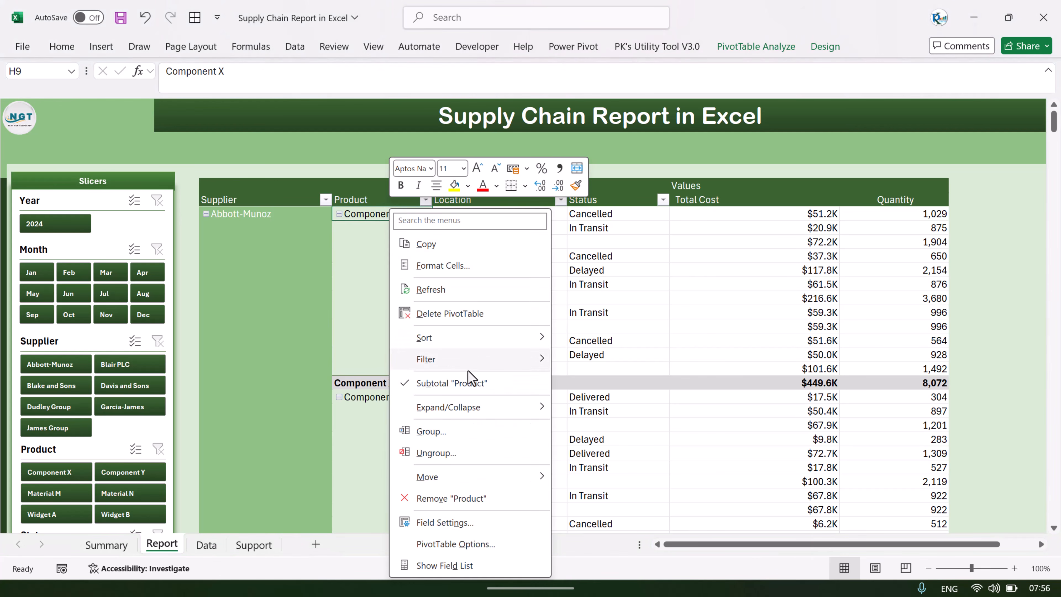
pyautogui.moveTo(499, 411)
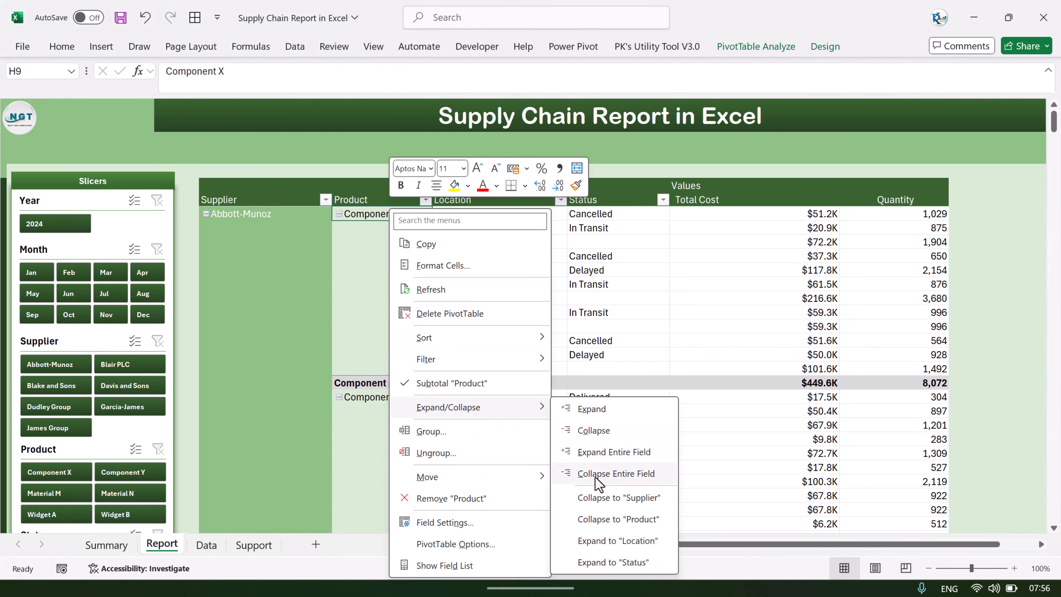
pyautogui.click(616, 474)
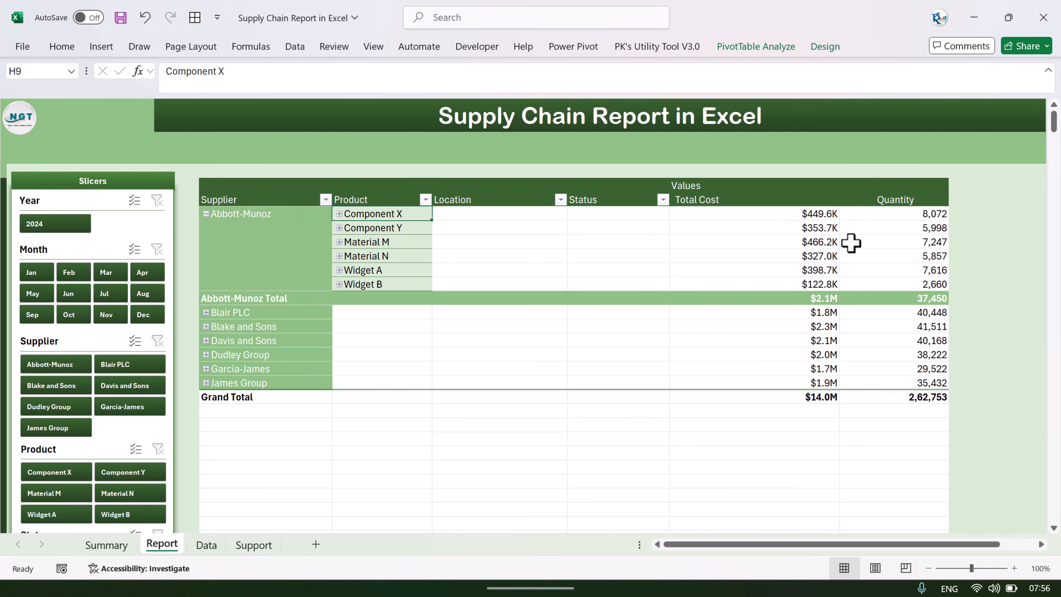
# Step: Expand the entire Product field and review the Location, Status, Total Cost and Quantity details under Abbott-Munoz
pyautogui.rightClick(370, 213)
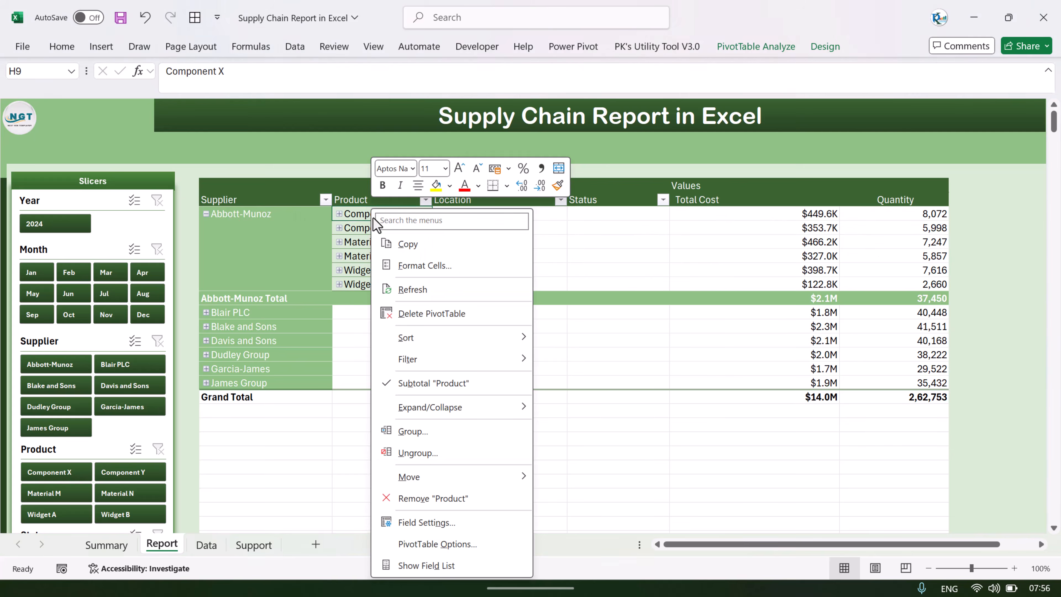
pyautogui.moveTo(464, 405)
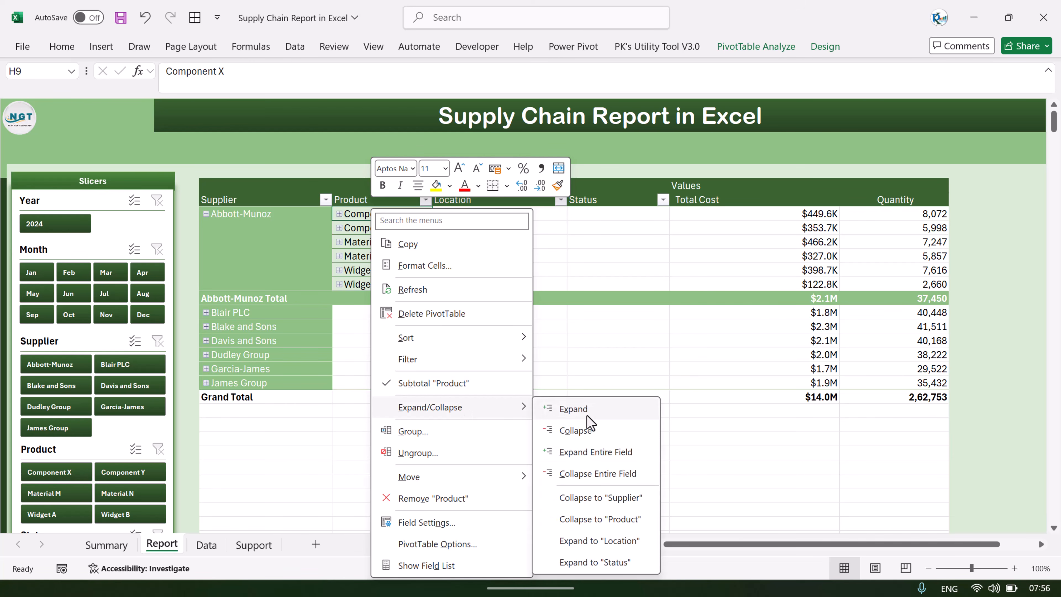
pyautogui.click(600, 454)
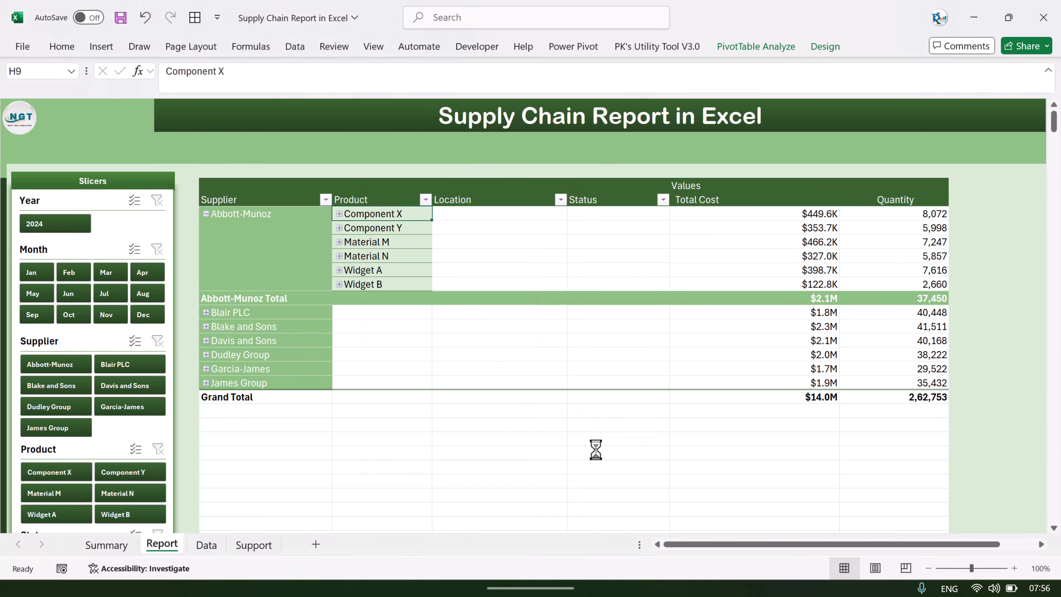
pyautogui.moveTo(502, 228); pyautogui.dragTo(522, 340)
pyautogui.moveTo(612, 229); pyautogui.dragTo(619, 283)
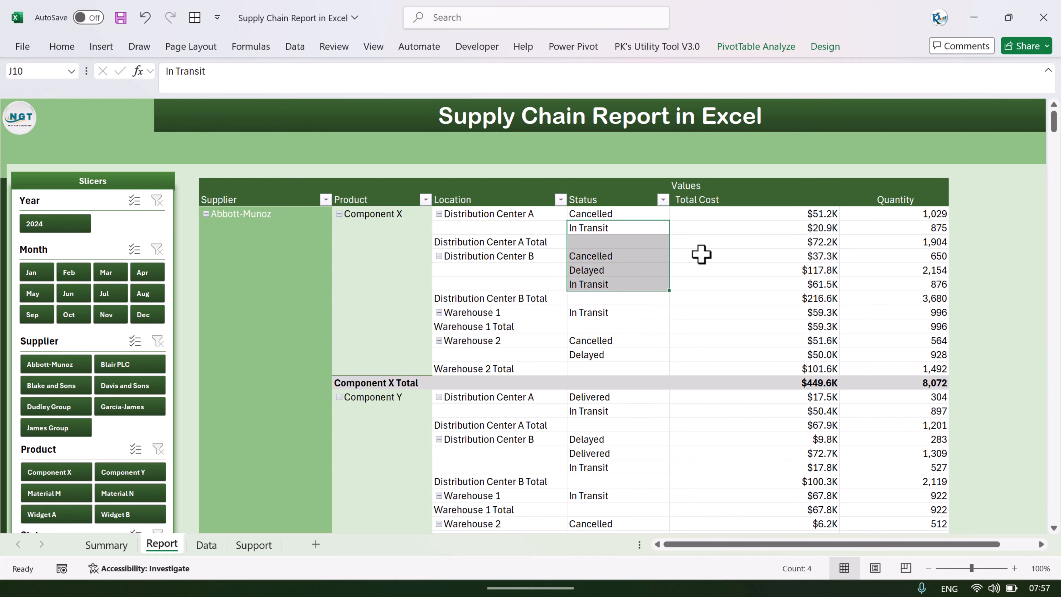
pyautogui.moveTo(788, 214); pyautogui.dragTo(782, 348)
pyautogui.moveTo(932, 215); pyautogui.dragTo(915, 313)
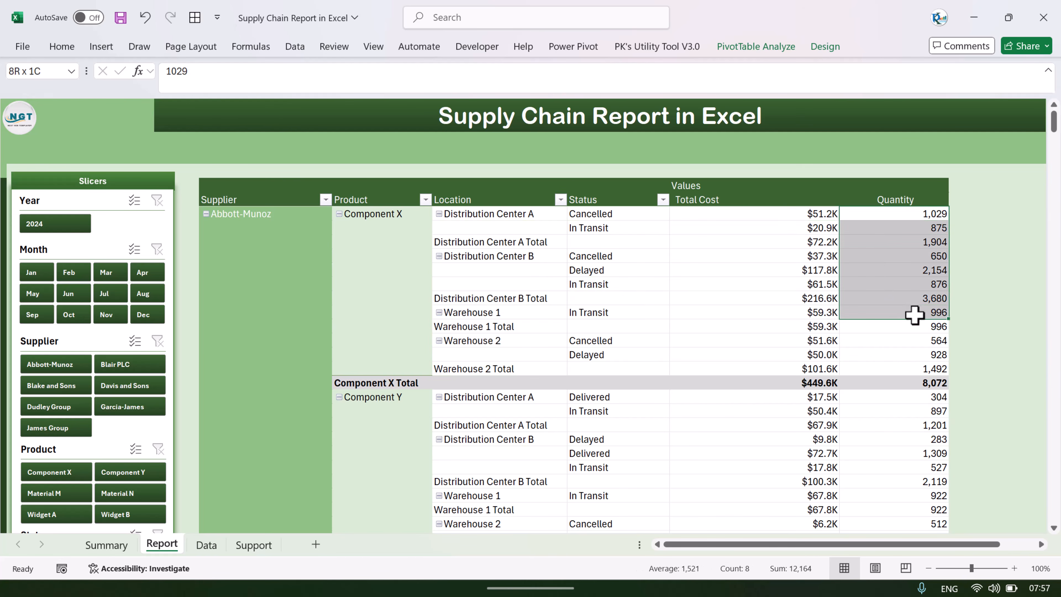
# Step: Filter the report by Abbott-Munoz, Davis and Sons and James Group in turn, ending with Garcia-James as the only supplier
pyautogui.click(69, 369)
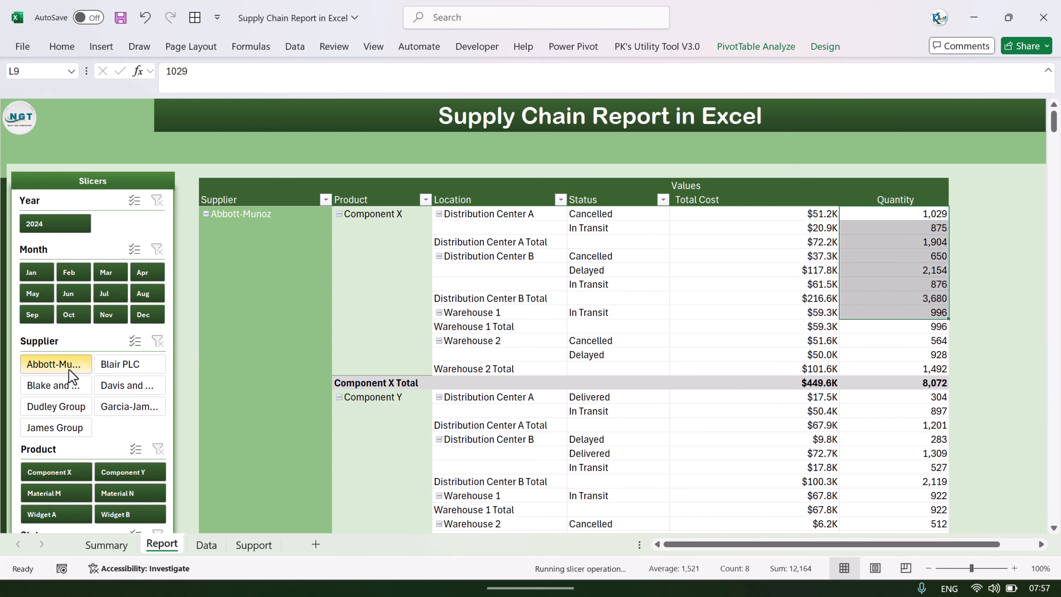
pyautogui.click(56, 385)
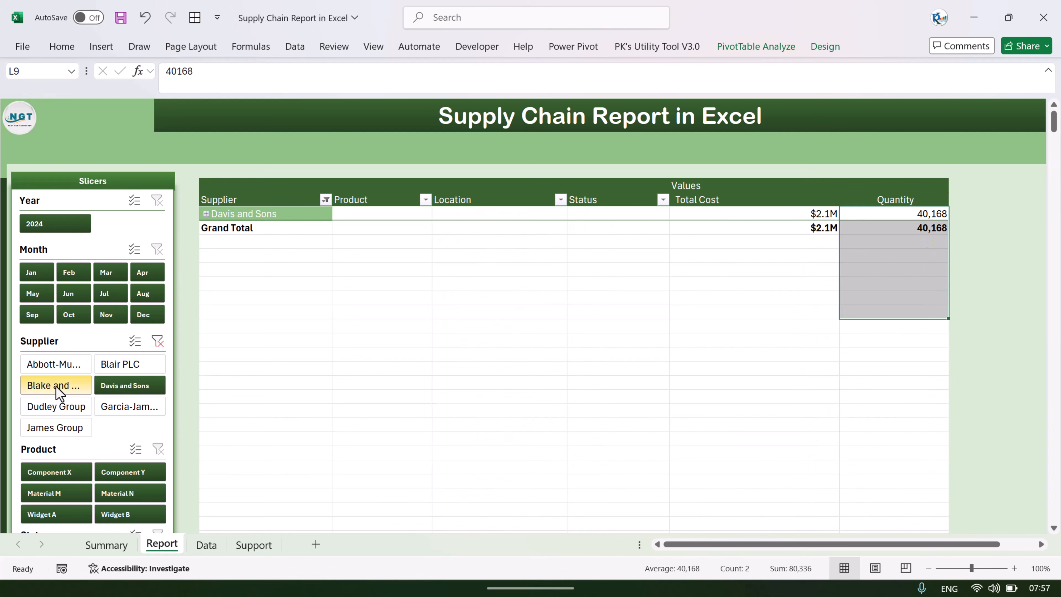
pyautogui.click(55, 429)
pyautogui.click(110, 405)
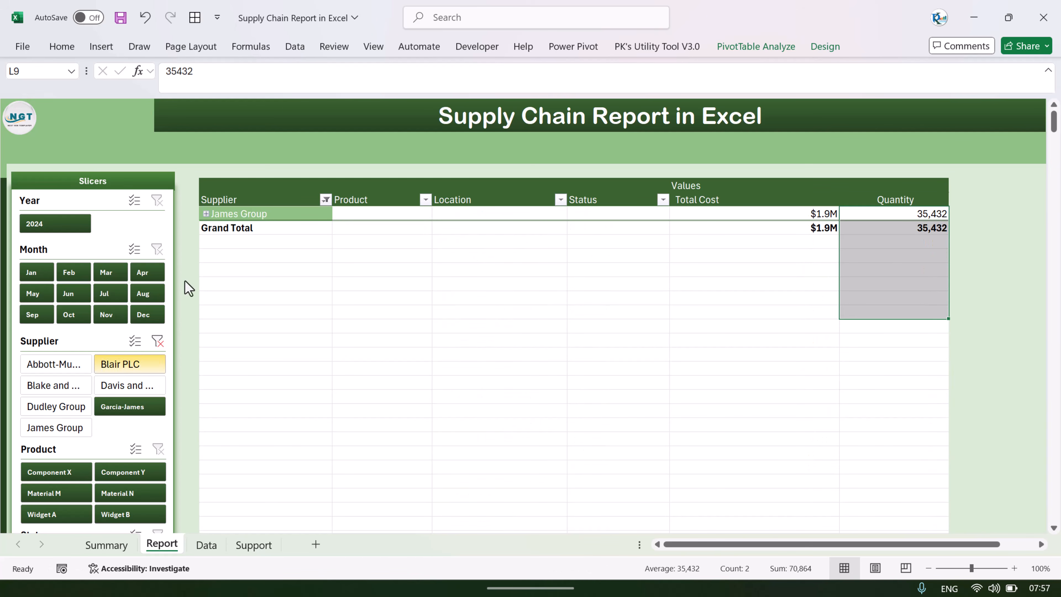
# Step: Expand the entire Supplier field of the pivot table, and show all suppliers again after filtering by Blake and Sons
pyautogui.rightClick(247, 213)
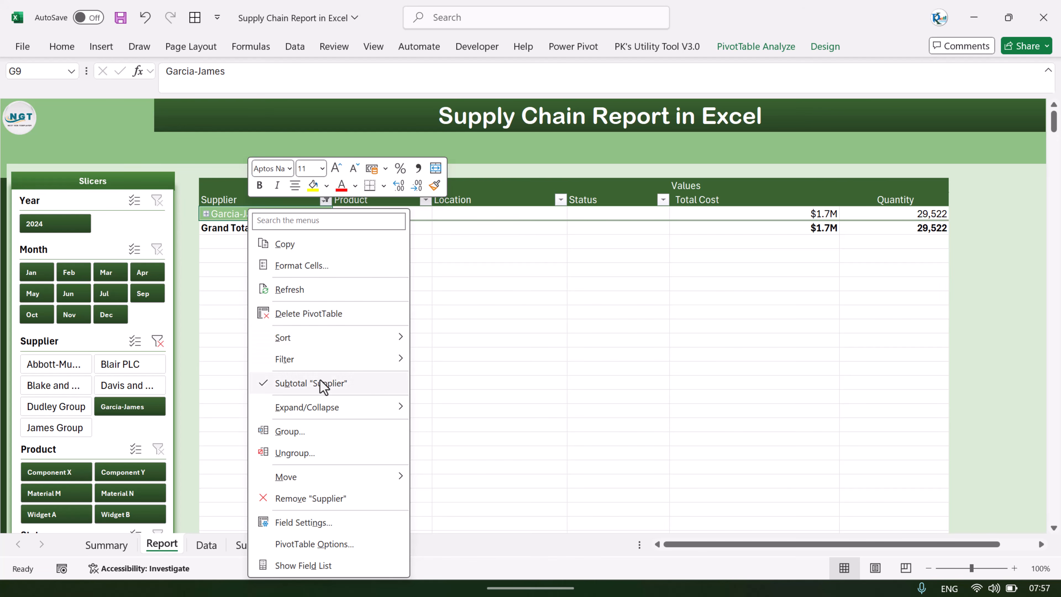
pyautogui.moveTo(326, 407)
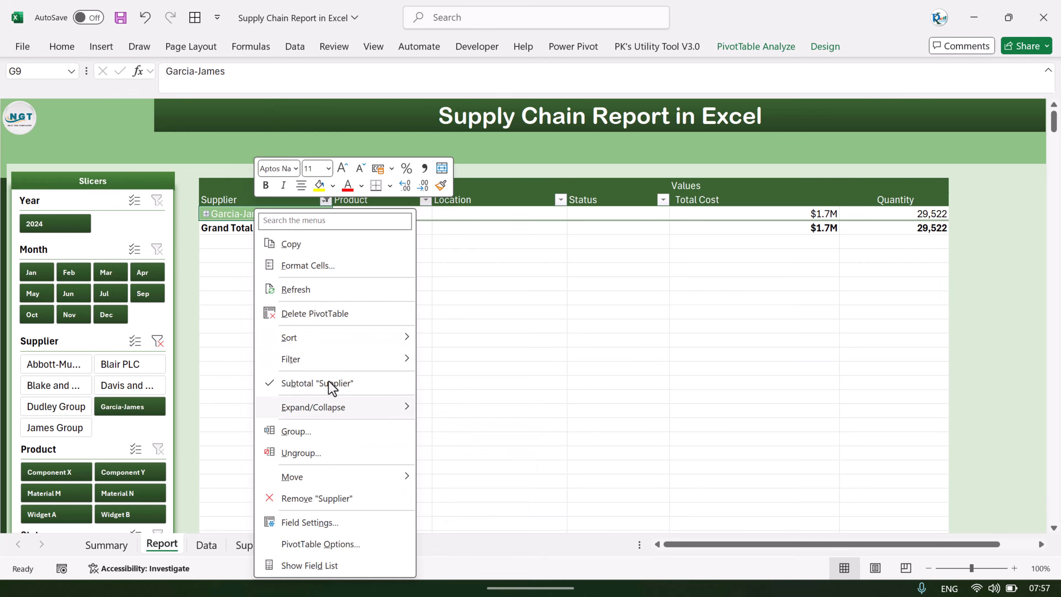
pyautogui.click(206, 214)
pyautogui.click(60, 385)
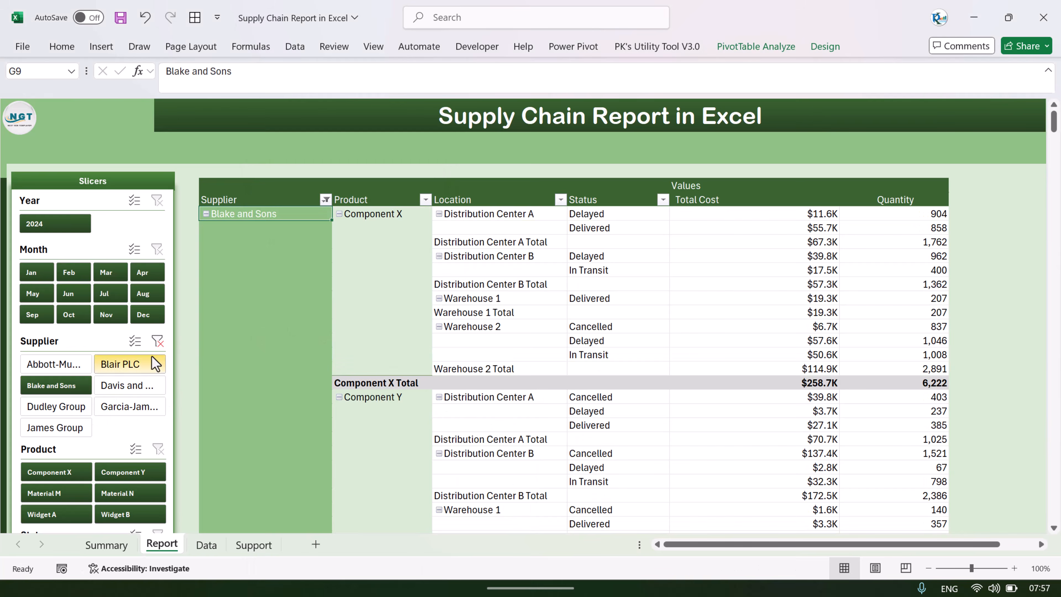
pyautogui.click(157, 340)
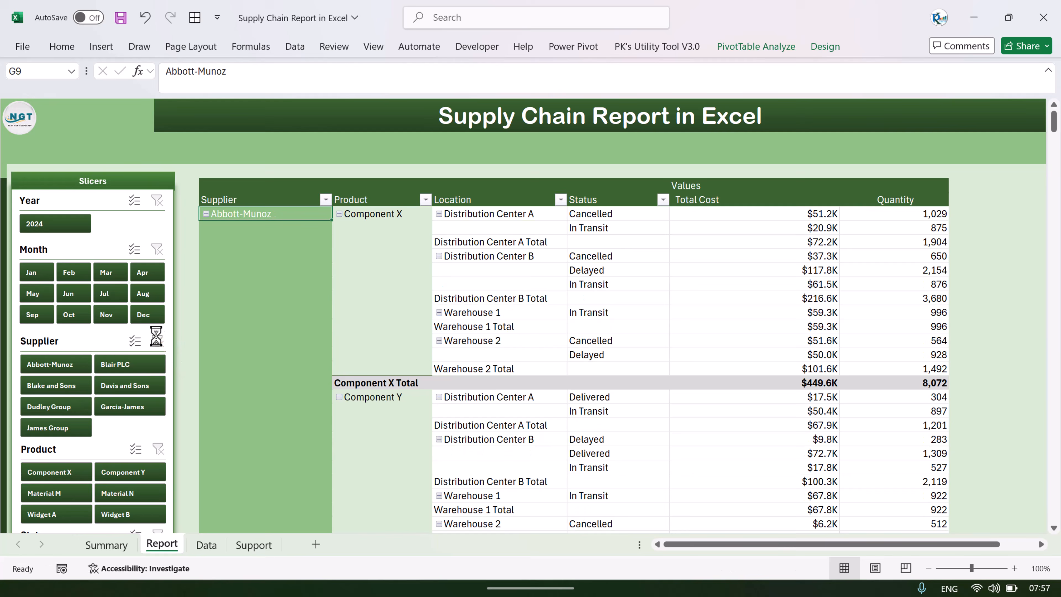
# Step: Filter the report by Component X, Component Y and Widget A in turn, and clear the Product filter
pyautogui.click(56, 473)
pyautogui.click(124, 477)
pyautogui.click(74, 512)
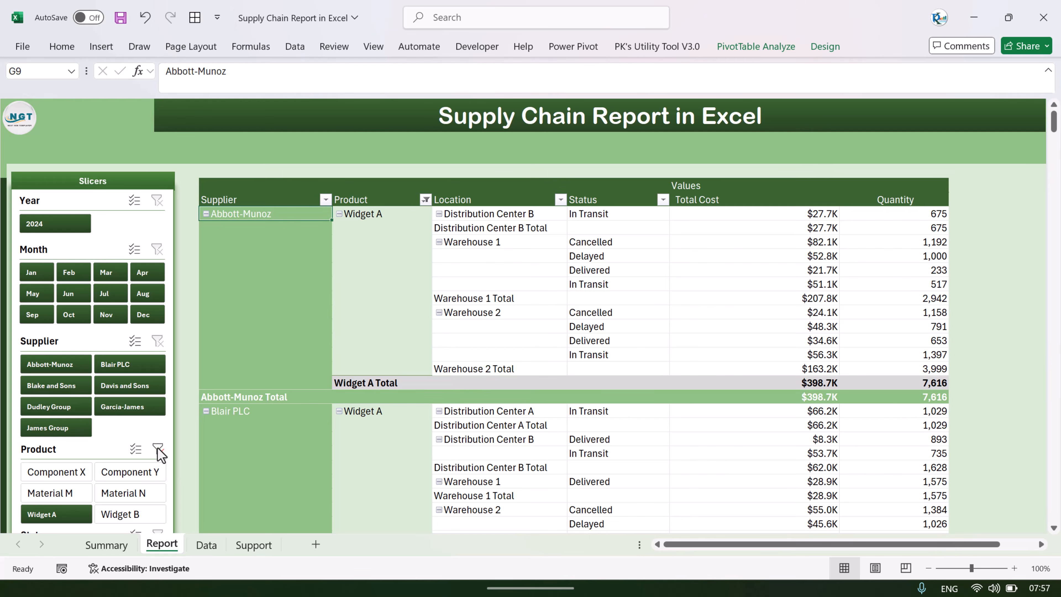
pyautogui.click(158, 450)
# Step: Filter the report by the months Jan, Feb and Jun in turn, and clear the Month filter
pyautogui.click(33, 272)
pyautogui.click(69, 272)
pyautogui.click(74, 293)
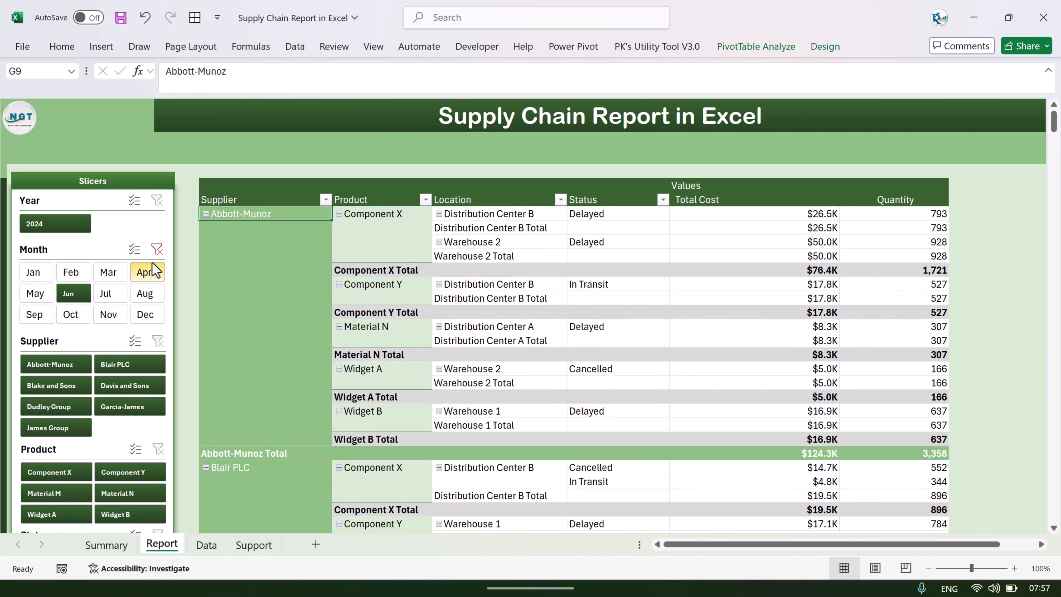
pyautogui.click(156, 250)
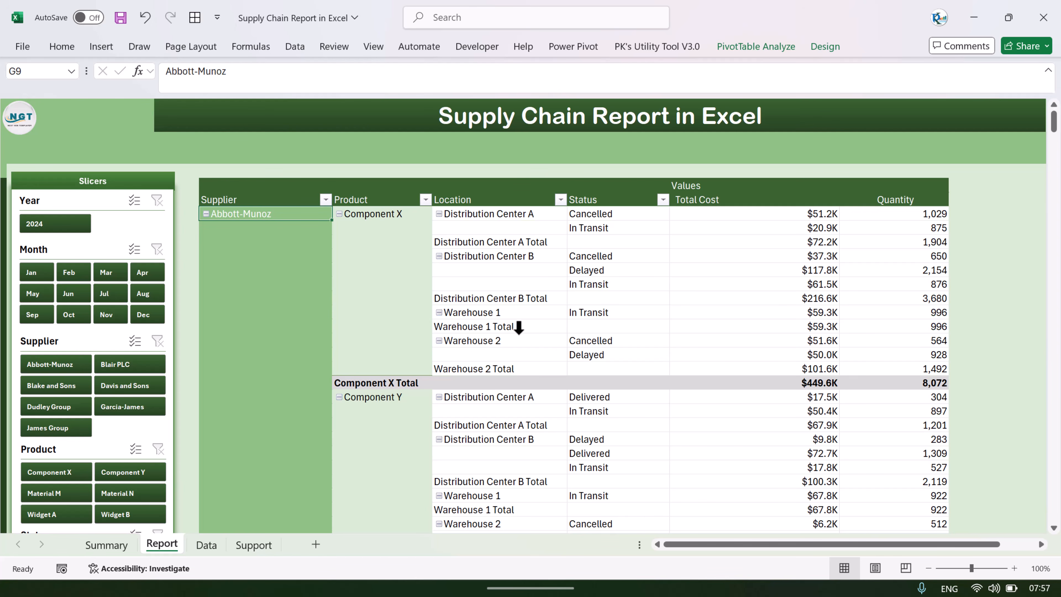
# Step: Show the pivot table's field list, review the available fields and their row and value placement, and close it
pyautogui.click(507, 214)
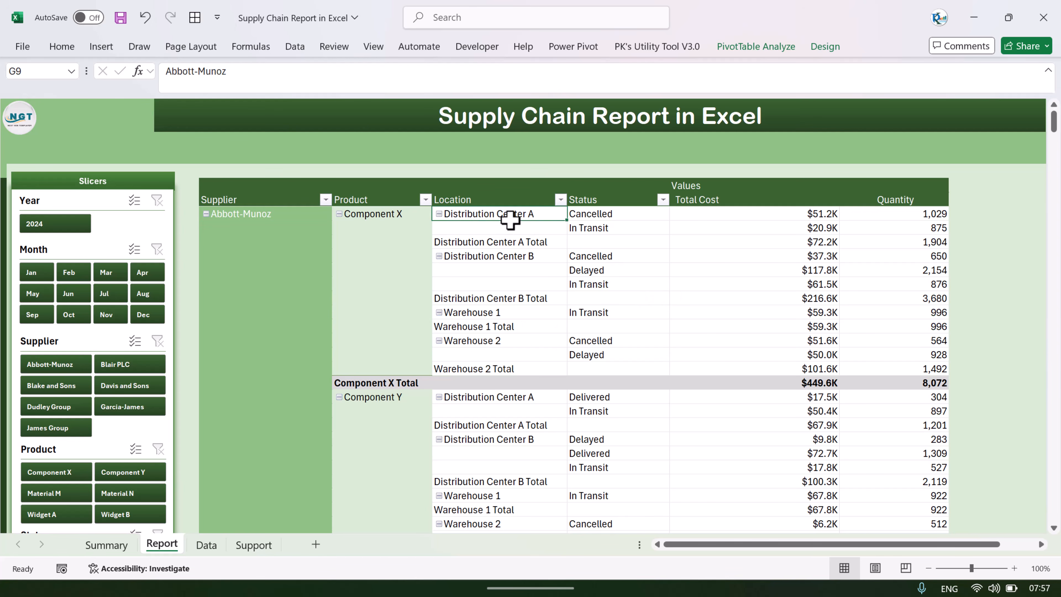
pyautogui.rightClick(509, 214)
pyautogui.click(556, 565)
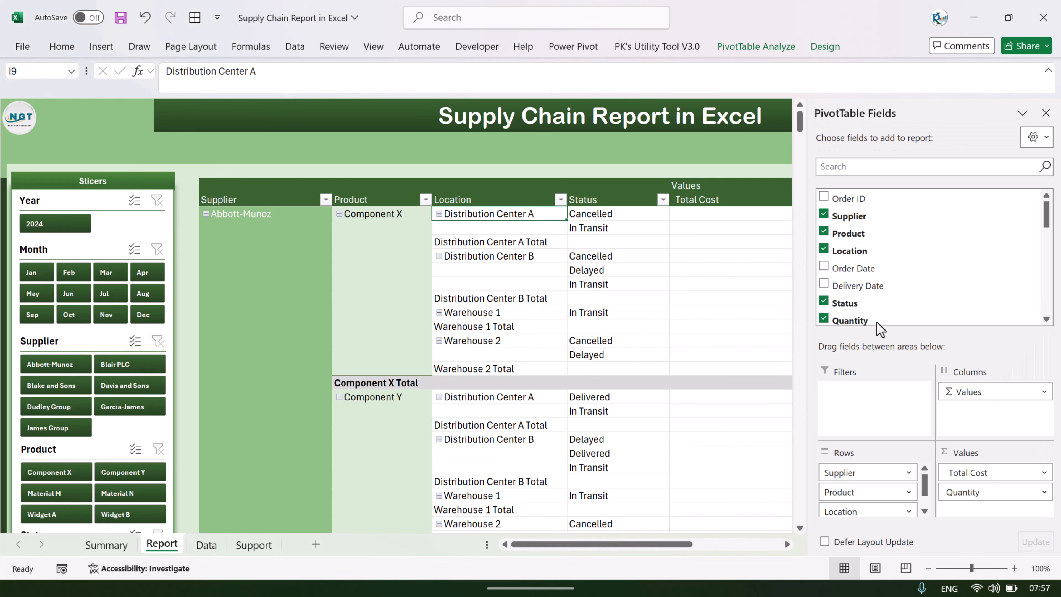
pyautogui.scroll(-5, 863, 234)
pyautogui.scroll(-3, 862, 241)
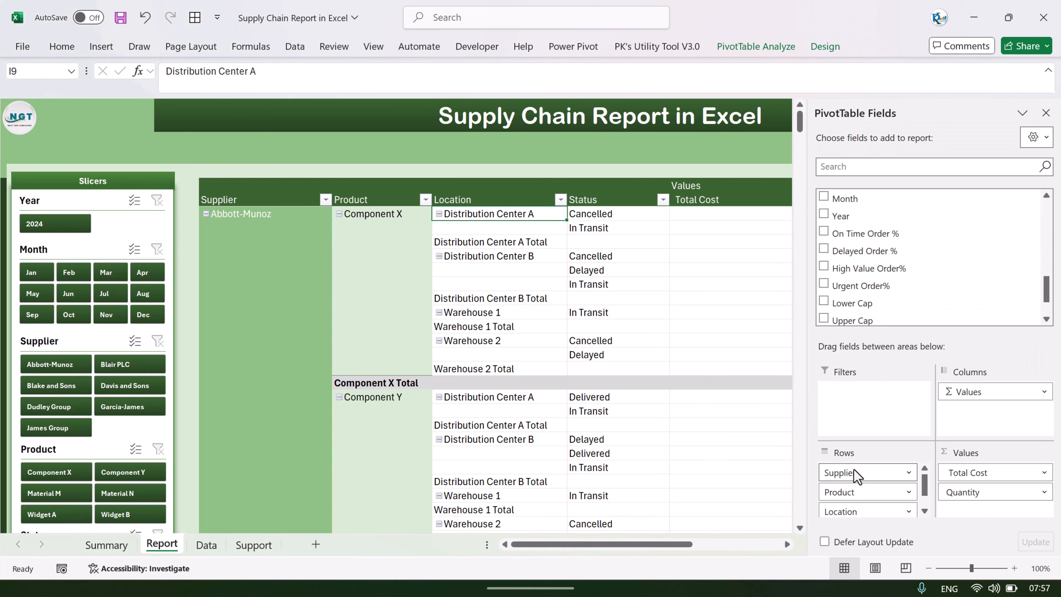
pyautogui.click(1046, 112)
# Step: Switch to the Data sheet and review the Order ID, Supplier, Product and Location columns by selecting their first rows
pyautogui.click(206, 545)
pyautogui.click(329, 262)
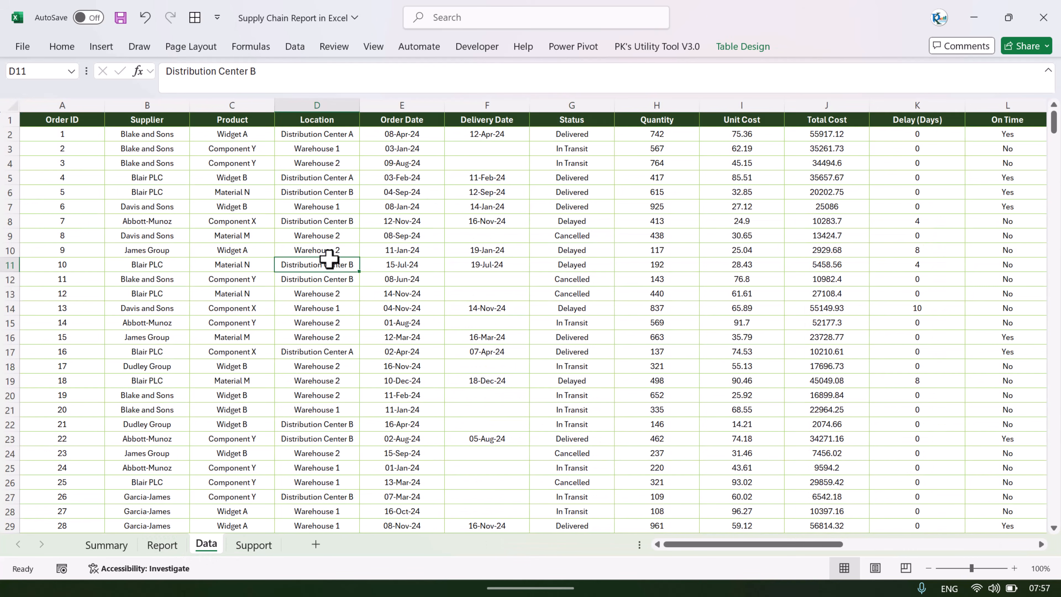
pyautogui.moveTo(84, 120); pyautogui.dragTo(59, 293)
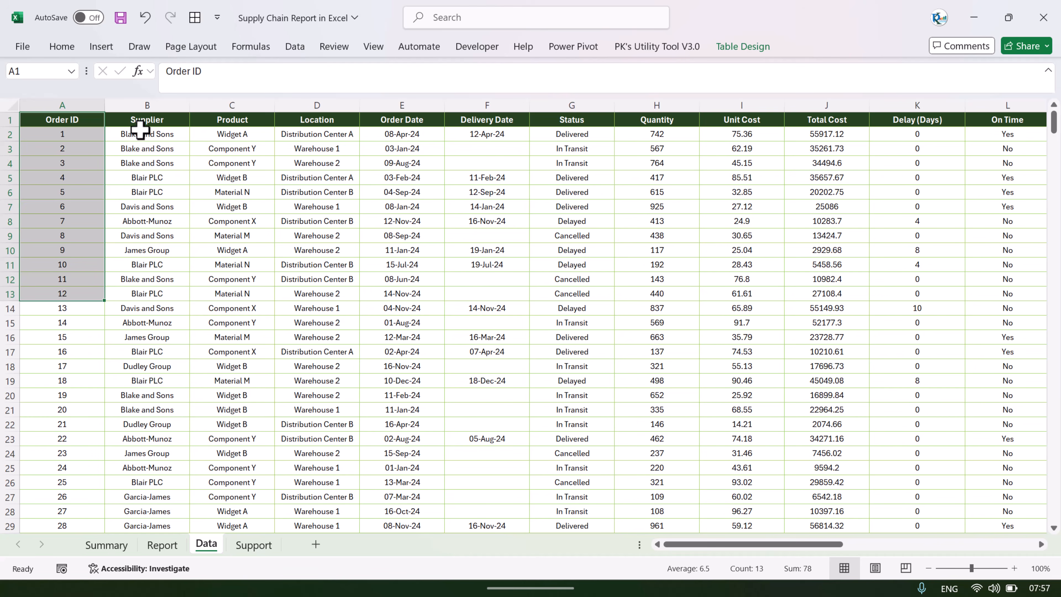
pyautogui.moveTo(140, 130); pyautogui.dragTo(138, 267)
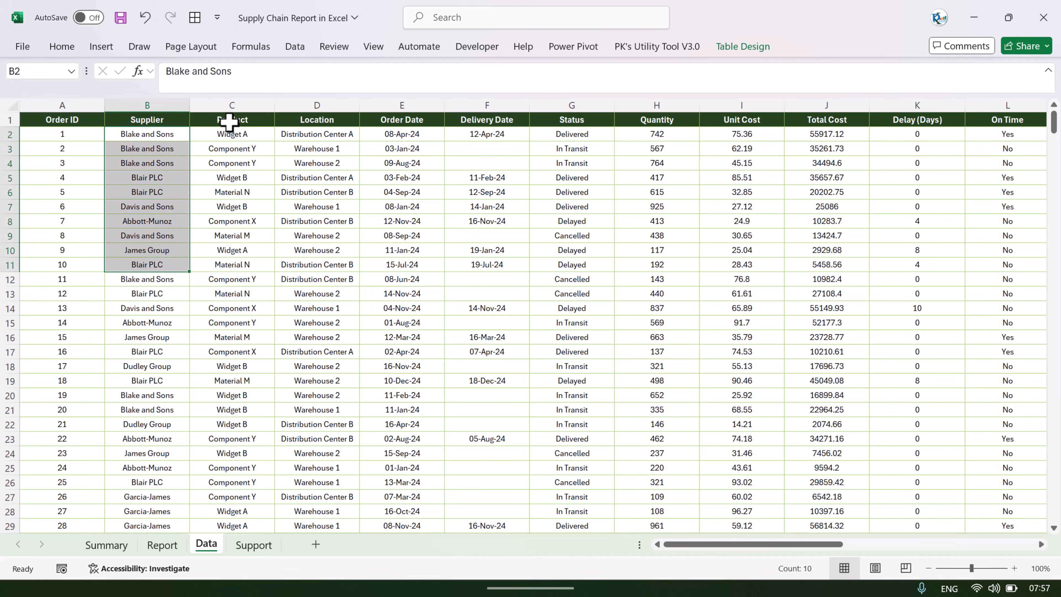
pyautogui.moveTo(228, 122); pyautogui.dragTo(228, 231)
pyautogui.moveTo(324, 122); pyautogui.dragTo(320, 232)
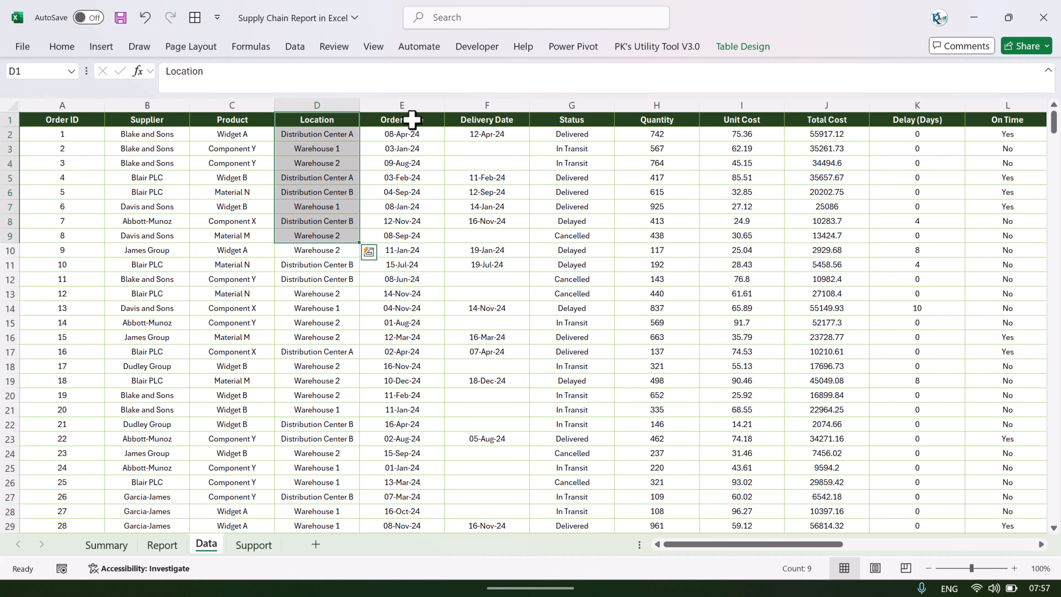
# Step: Review the Order Date, Delivery Date, Status, Quantity, Unit Cost and Total Cost columns by selecting their first rows
pyautogui.moveTo(411, 120); pyautogui.dragTo(402, 235)
pyautogui.moveTo(495, 123); pyautogui.dragTo(491, 234)
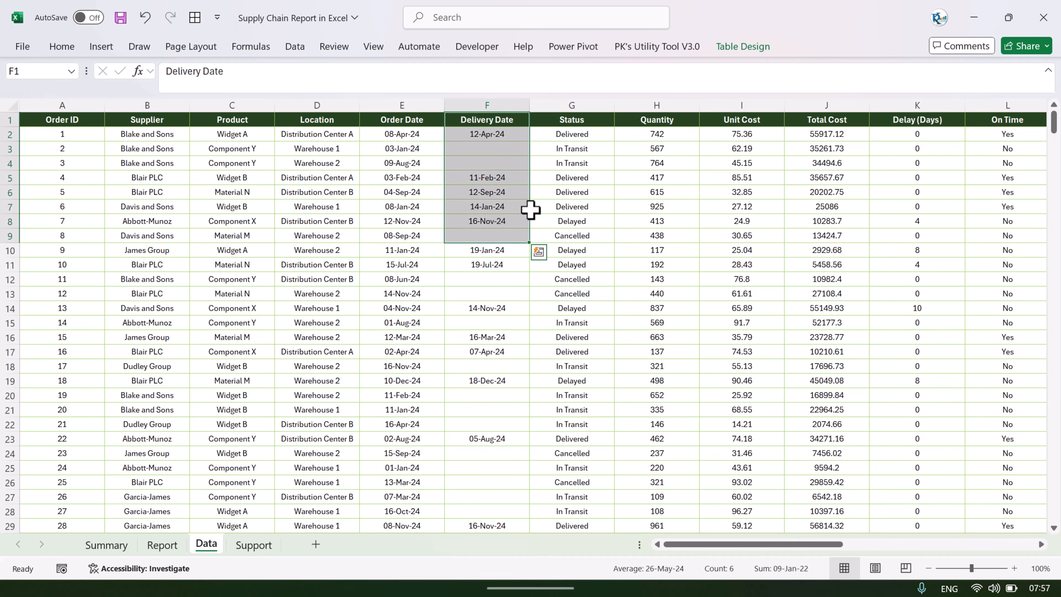
pyautogui.moveTo(583, 121); pyautogui.dragTo(585, 216)
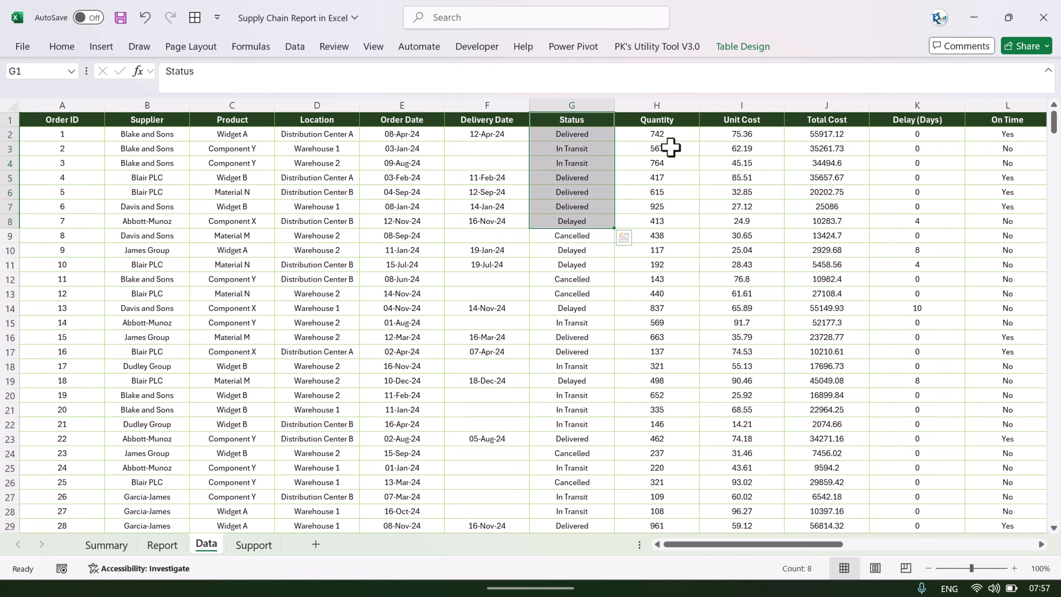
pyautogui.moveTo(664, 122); pyautogui.dragTo(667, 207)
pyautogui.moveTo(765, 121); pyautogui.dragTo(765, 178)
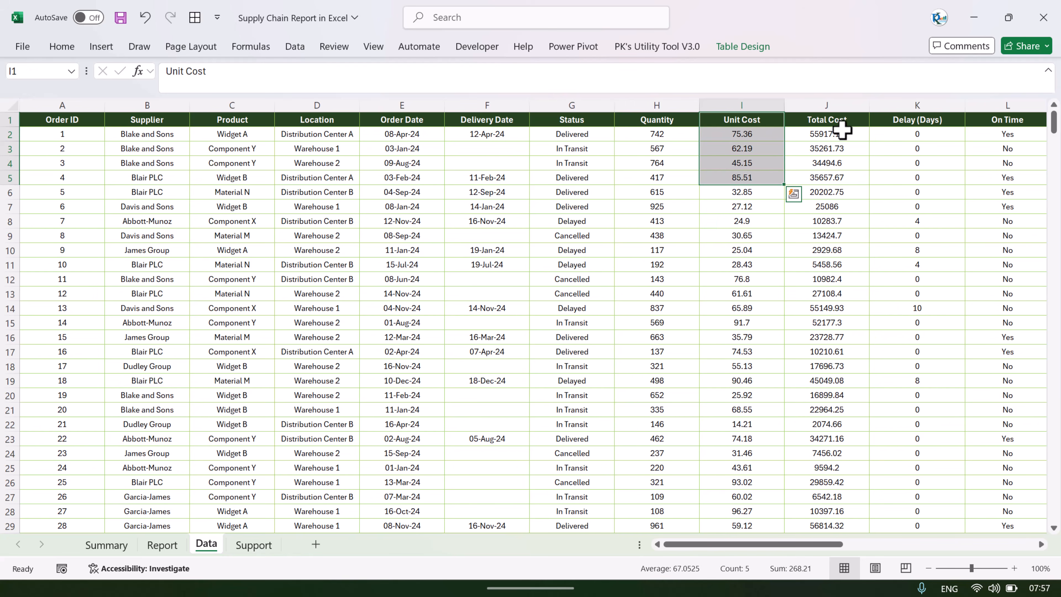
pyautogui.moveTo(840, 123); pyautogui.dragTo(927, 198)
# Step: Review the Delay (Days), On Time, Updated By and Updated On columns by selecting their first rows
pyautogui.hscroll(6, 881, 196)
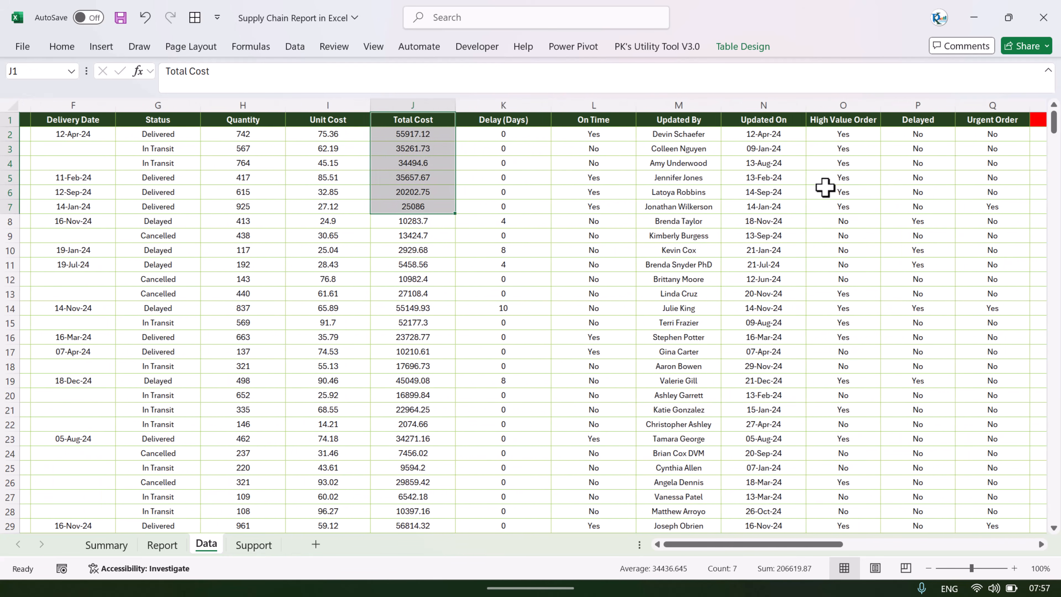
pyautogui.moveTo(432, 123); pyautogui.dragTo(420, 218)
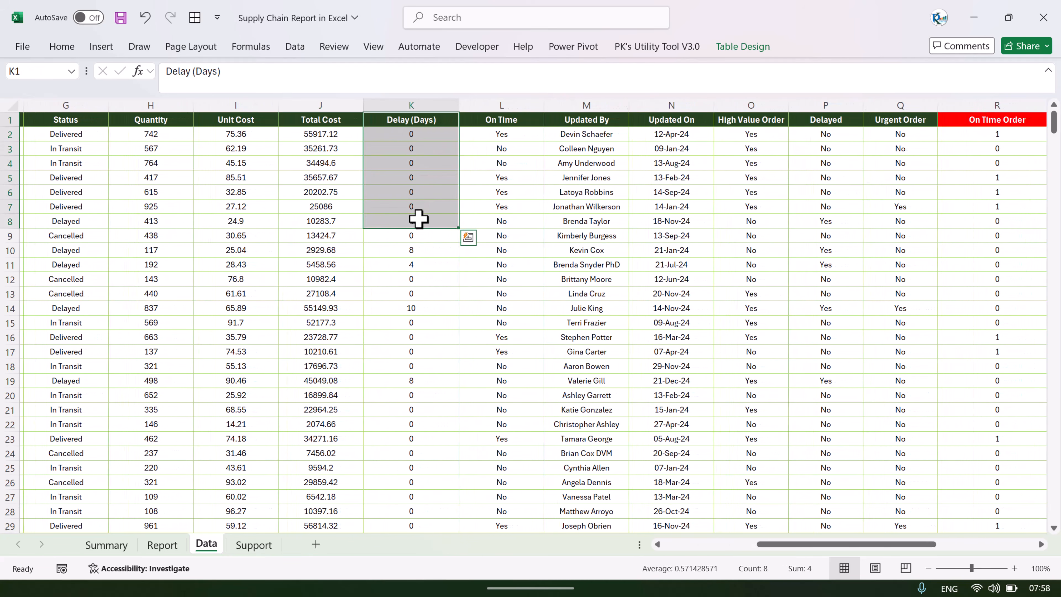
pyautogui.moveTo(512, 124); pyautogui.dragTo(520, 226)
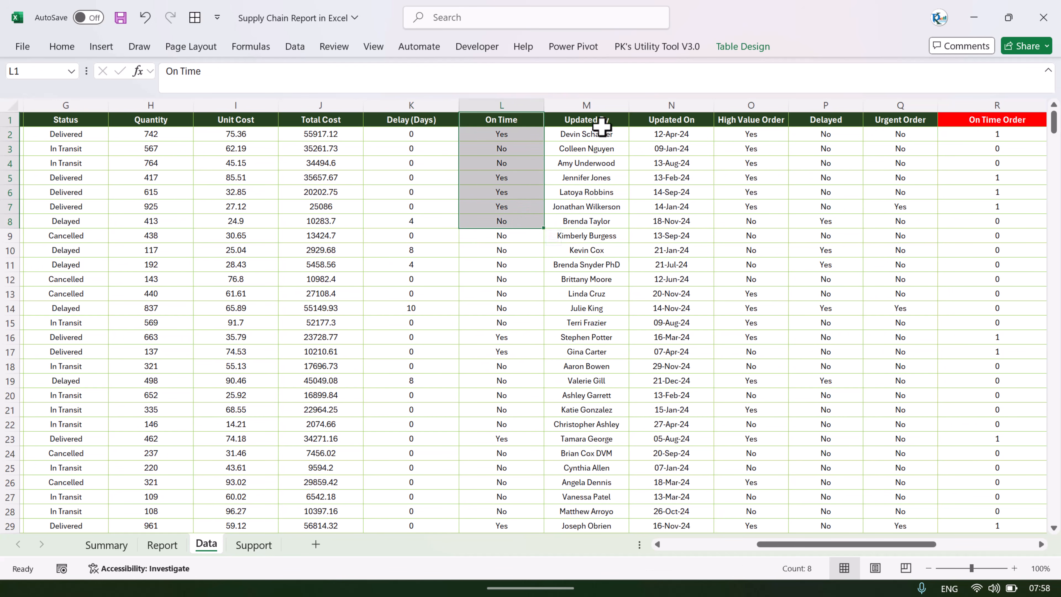
pyautogui.moveTo(614, 121); pyautogui.dragTo(604, 224)
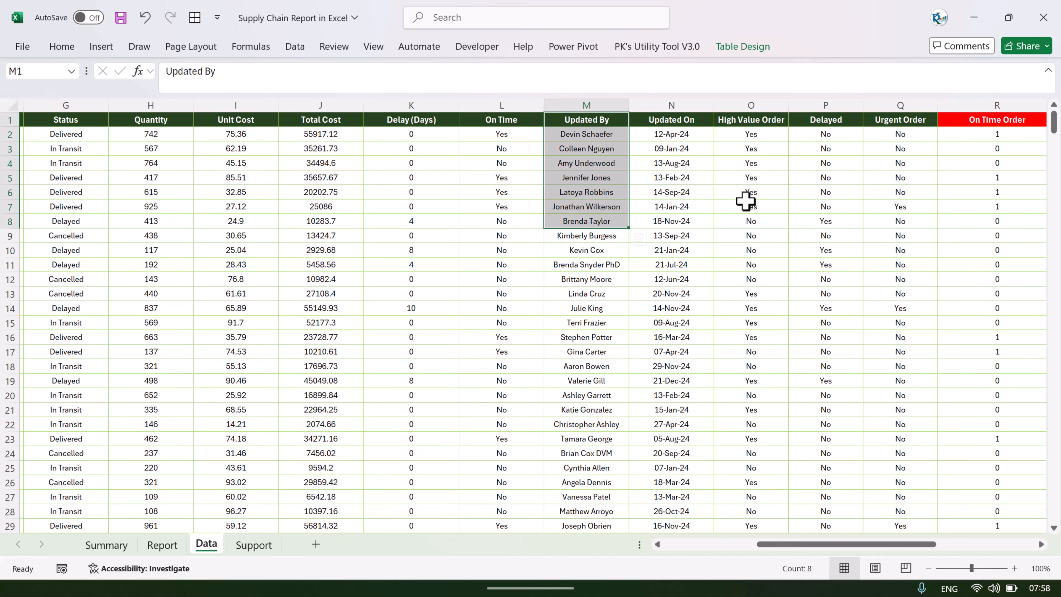
pyautogui.hscroll(2, 746, 200)
pyautogui.hscroll(1, 746, 201)
pyautogui.moveTo(315, 121); pyautogui.dragTo(470, 248)
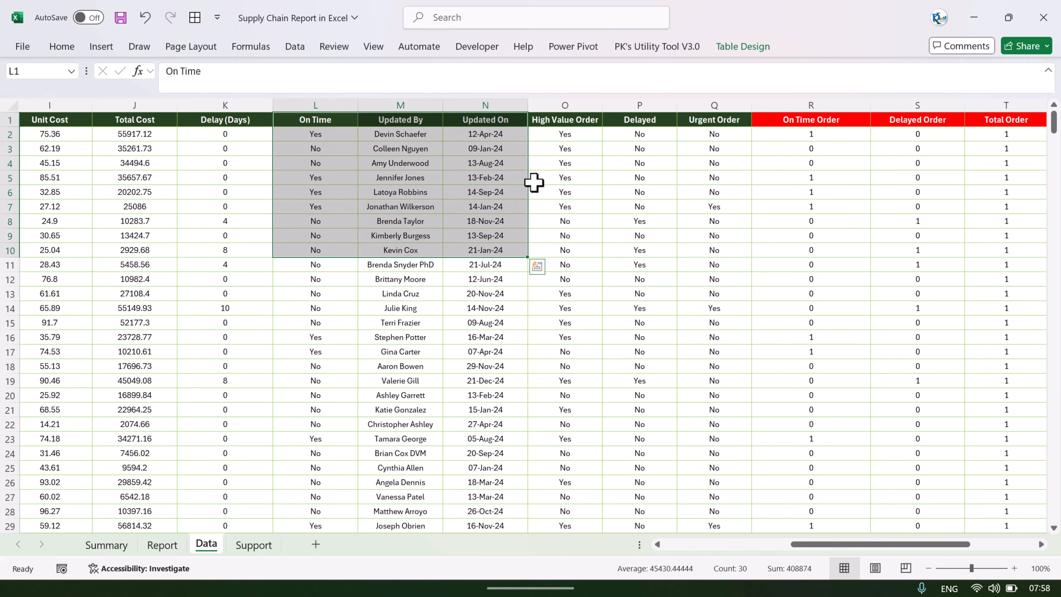
# Step: Review the High Value Order, Delayed and Urgent Order columns by selecting their first rows
pyautogui.moveTo(580, 127); pyautogui.dragTo(571, 201)
pyautogui.click(584, 136)
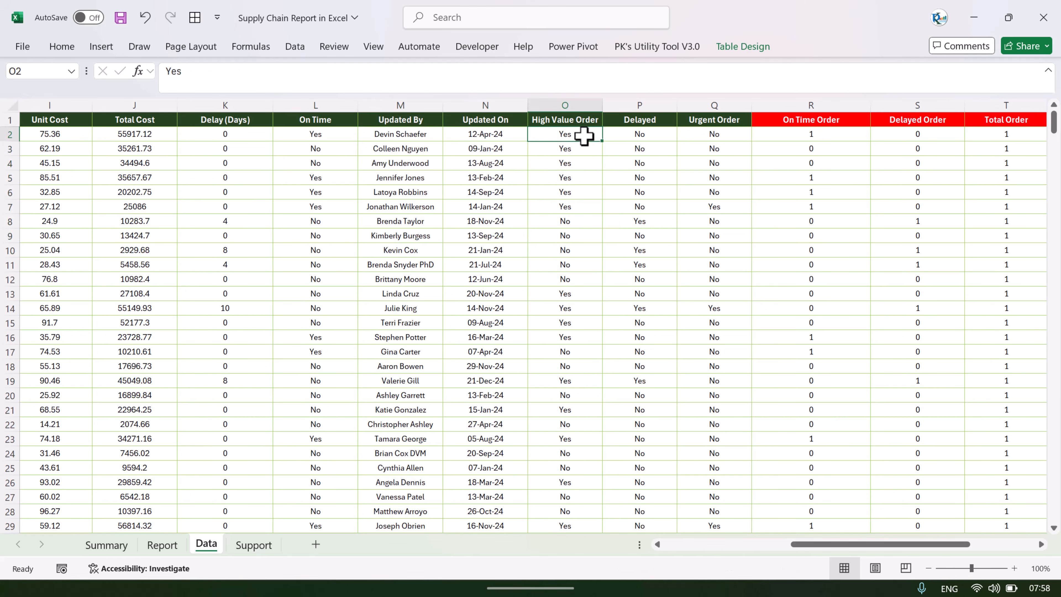
pyautogui.moveTo(644, 125); pyautogui.dragTo(644, 216)
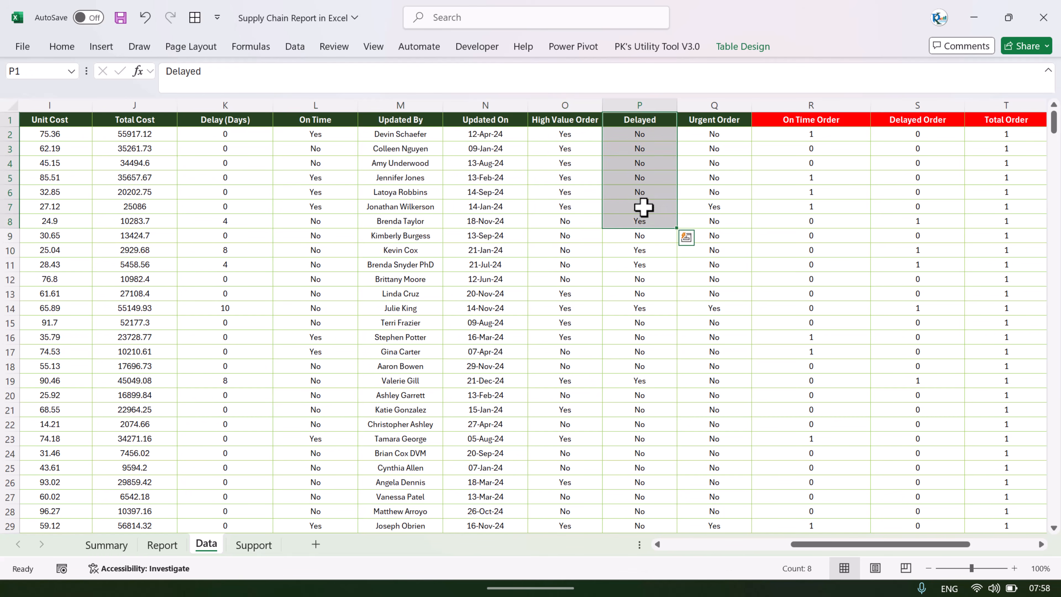
pyautogui.moveTo(730, 122); pyautogui.dragTo(722, 217)
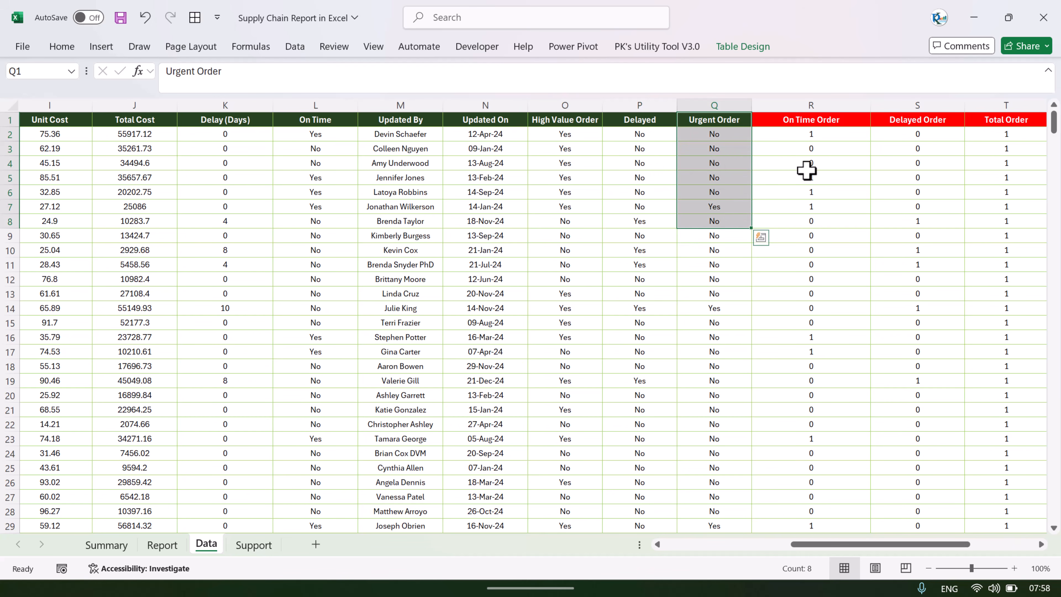
# Step: Autofit the widths of columns U and V so the High Value Order Count and Urgent Order Count headers fit
pyautogui.hscroll(5, 806, 170)
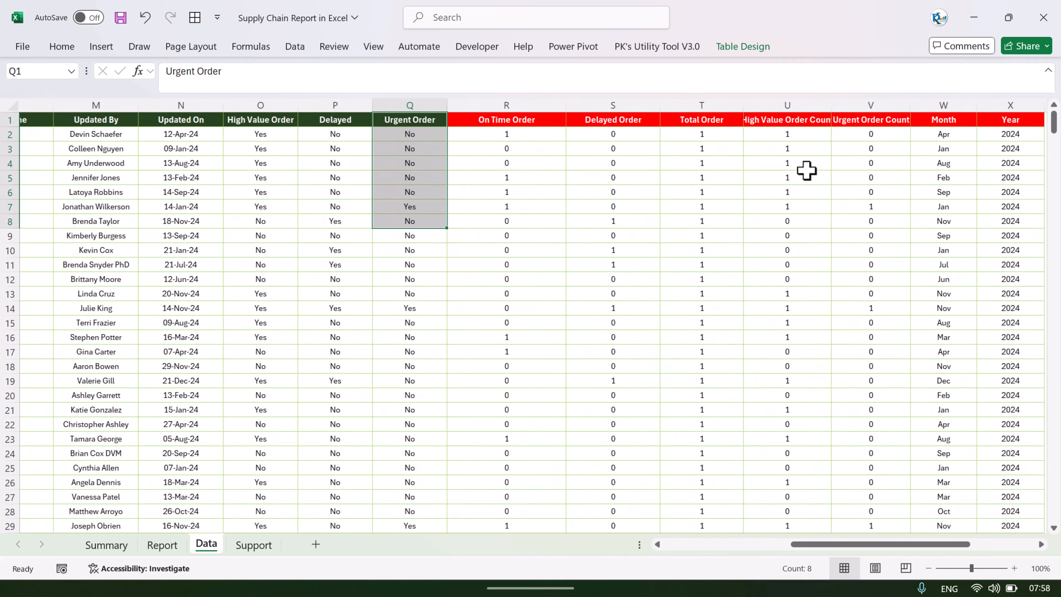
pyautogui.click(738, 122)
pyautogui.click(683, 122)
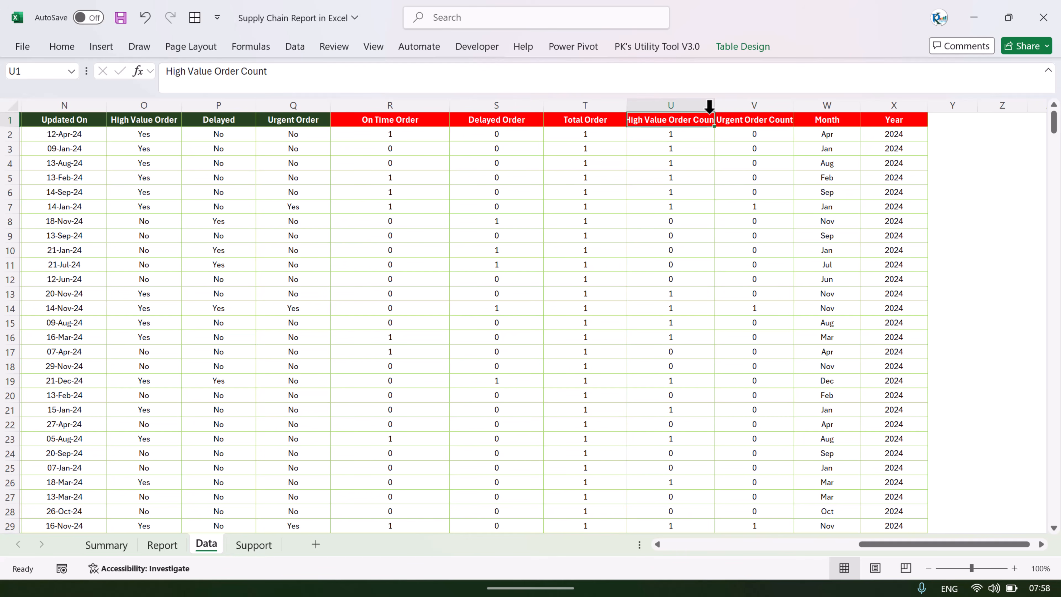
pyautogui.doubleClick(720, 106)
pyautogui.doubleClick(803, 105)
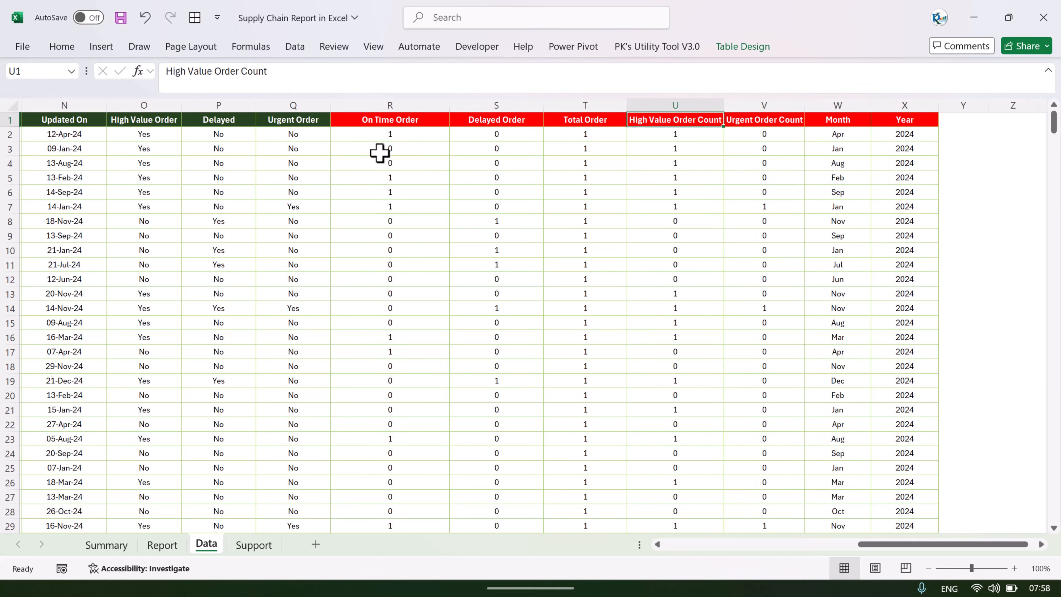
# Step: Inspect the On Time Order formula in cell R2 and select the column's values in rows 2 to 7
pyautogui.click(413, 123)
pyautogui.click(413, 135)
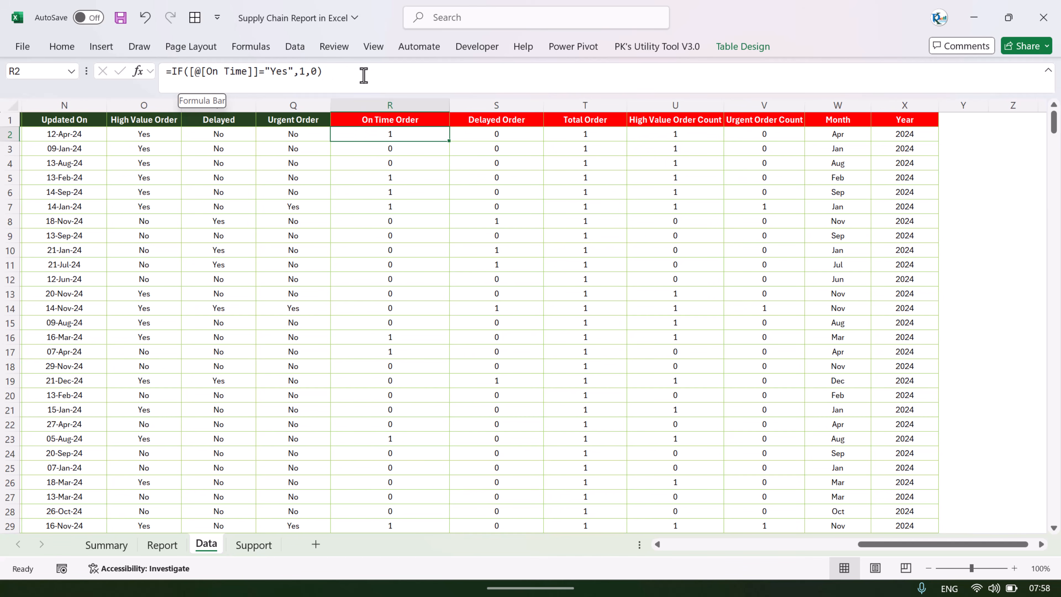
pyautogui.moveTo(408, 131); pyautogui.dragTo(407, 208)
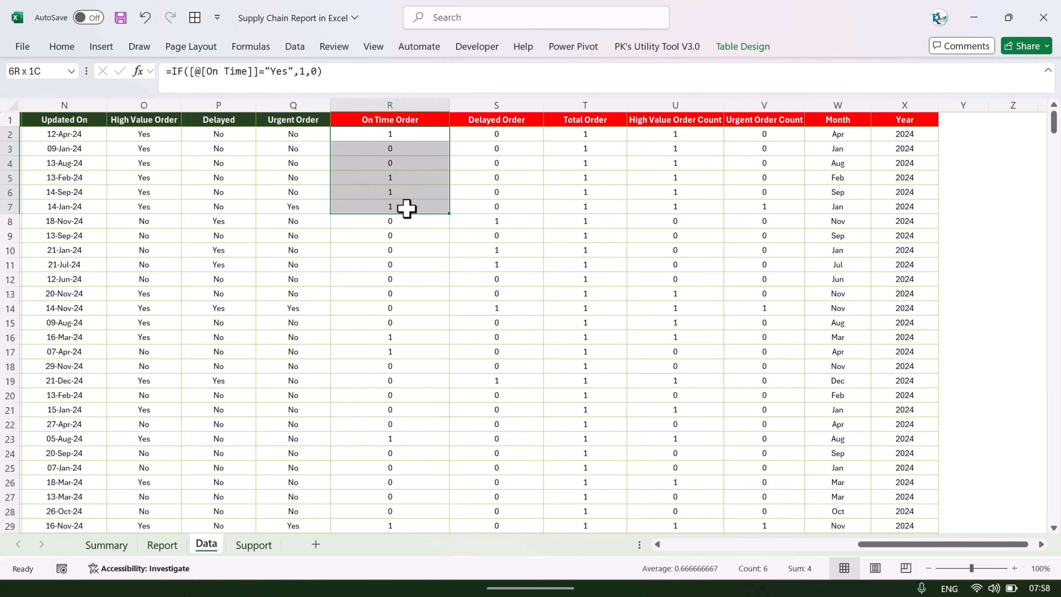
# Step: Compare the On Time entries in rows 2 and 3 with their On Time Order values
pyautogui.hscroll(-3, 448, 152)
pyautogui.hscroll(-1, 447, 152)
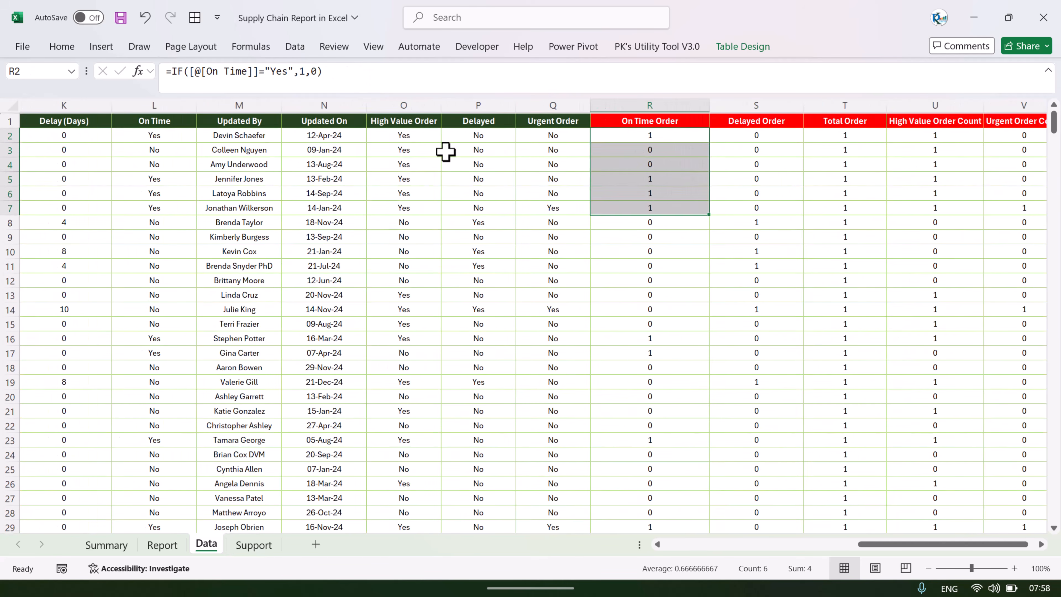
pyautogui.click(163, 135)
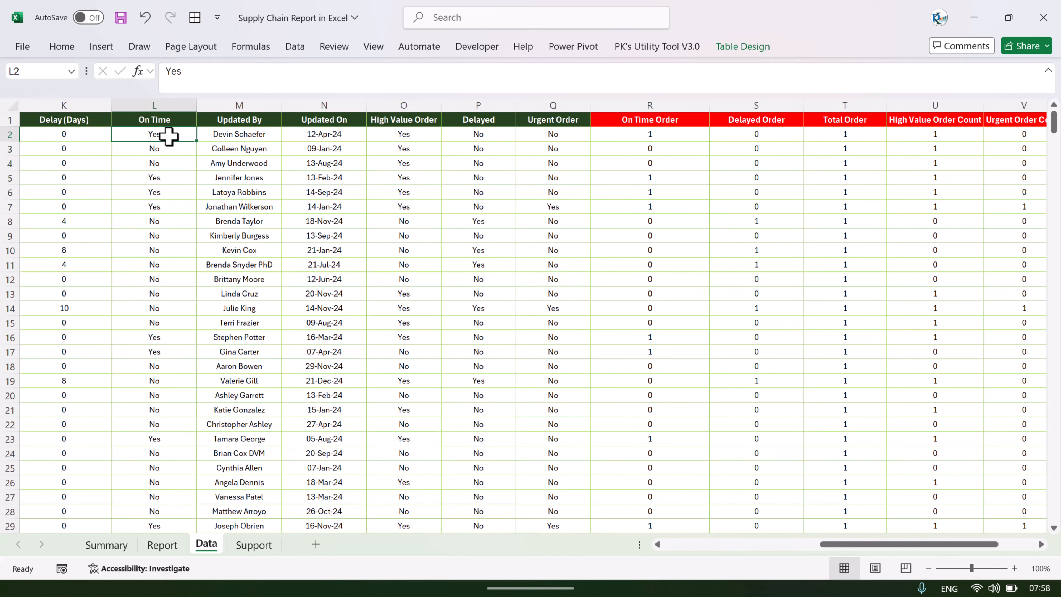
pyautogui.click(677, 136)
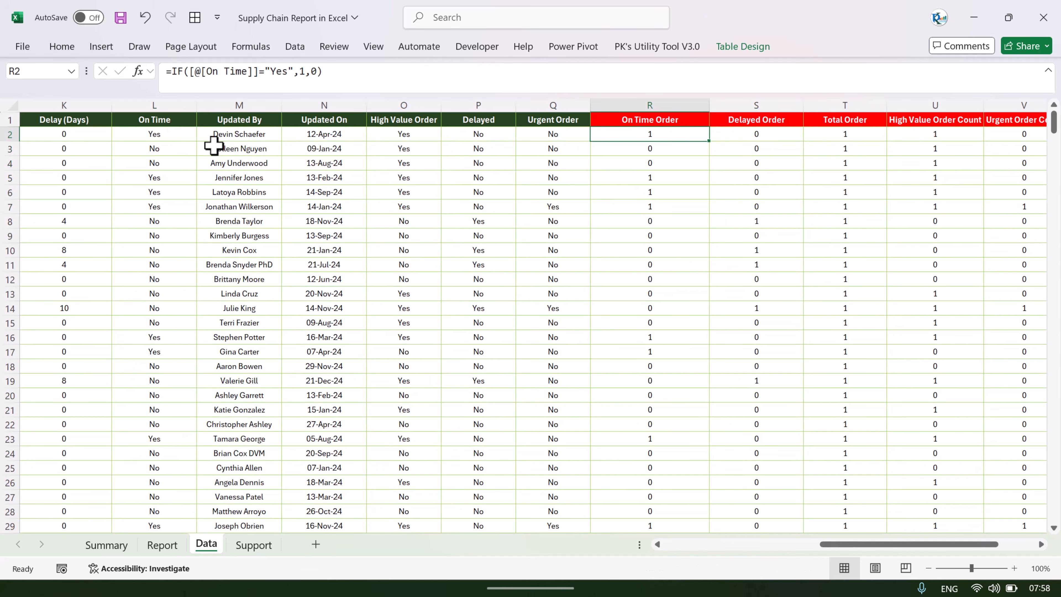
pyautogui.click(156, 146)
pyautogui.click(668, 150)
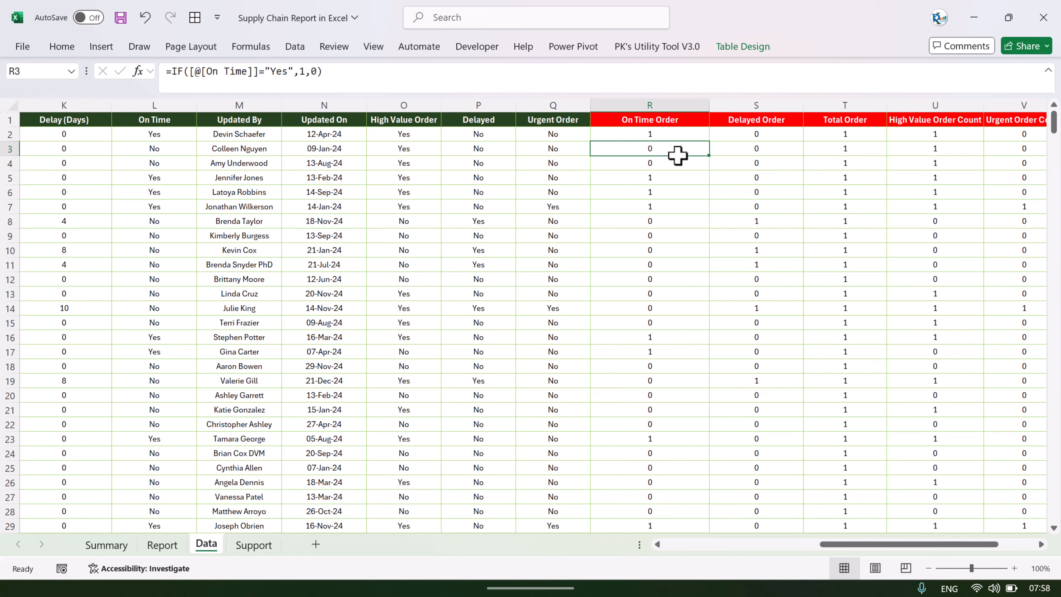
# Step: Inspect the row 2 formulas of Delayed Order, Total Order, High Value Order Count, Urgent Order Count, Month and Year
pyautogui.hscroll(6, 673, 154)
pyautogui.click(481, 134)
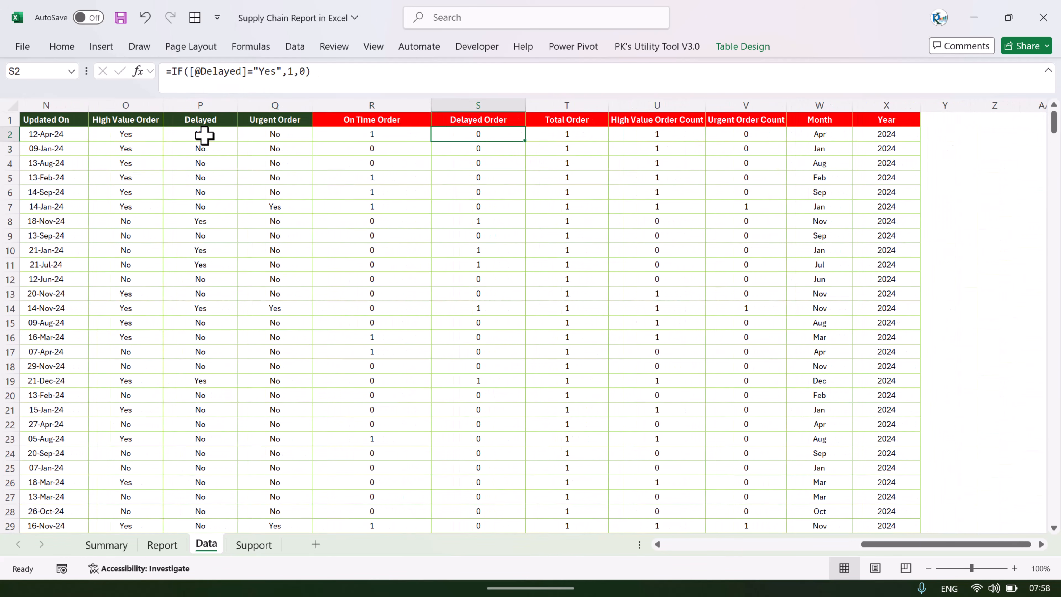
pyautogui.click(560, 137)
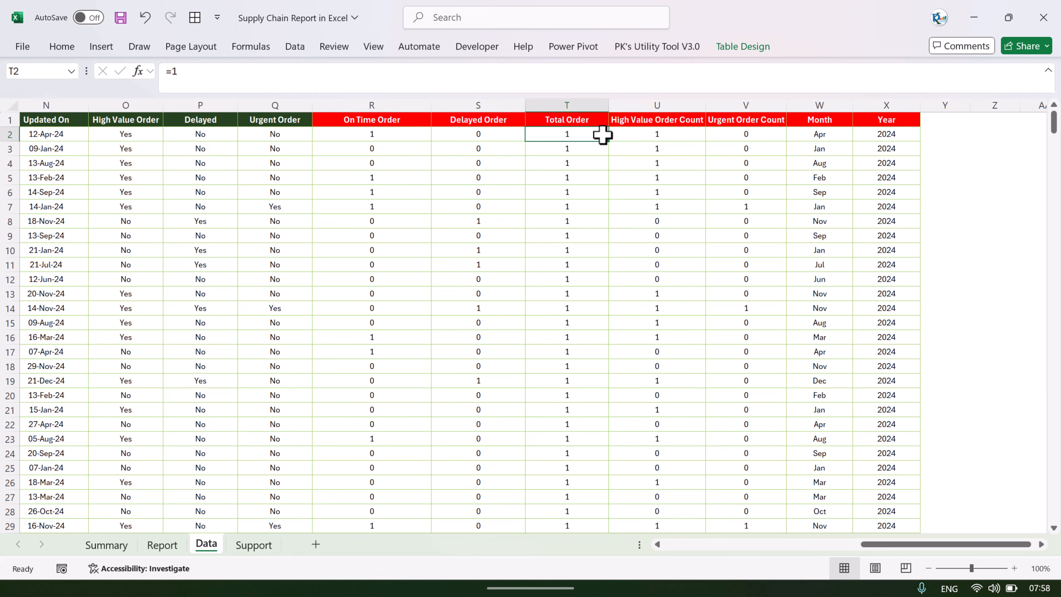
pyautogui.click(655, 135)
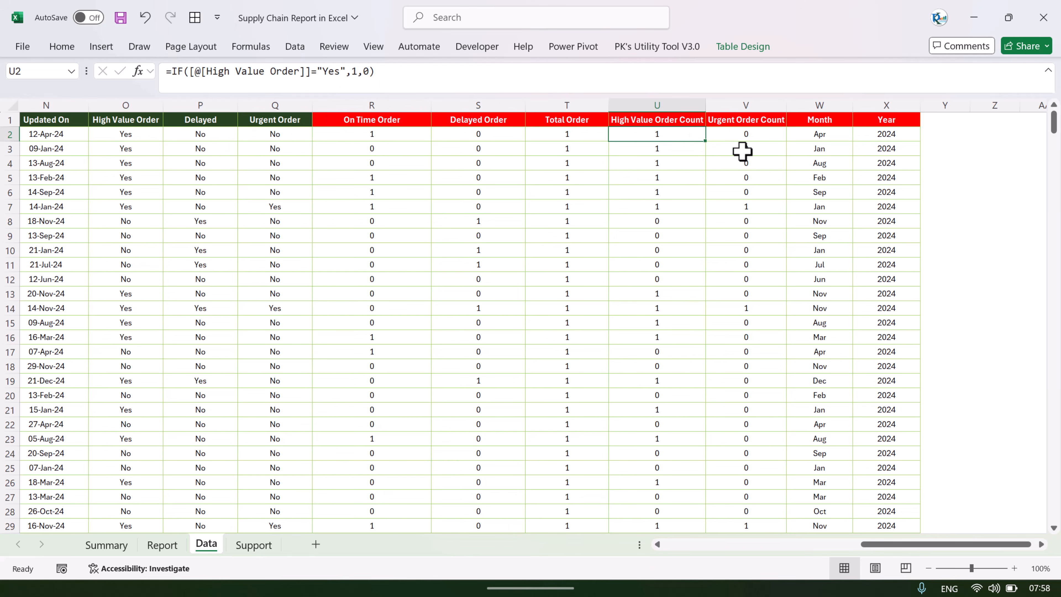
pyautogui.click(745, 134)
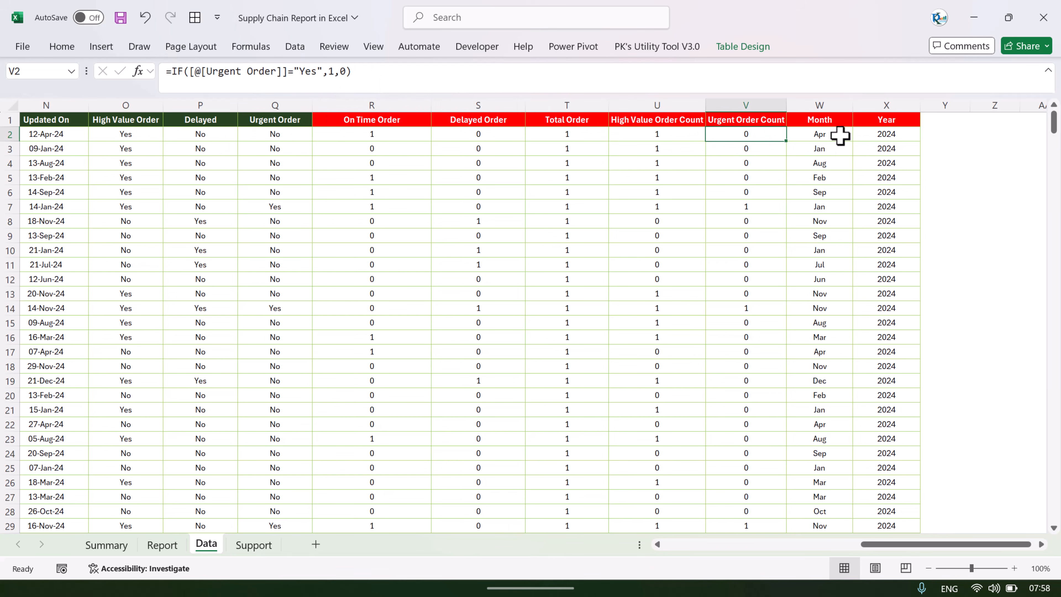
pyautogui.click(821, 132)
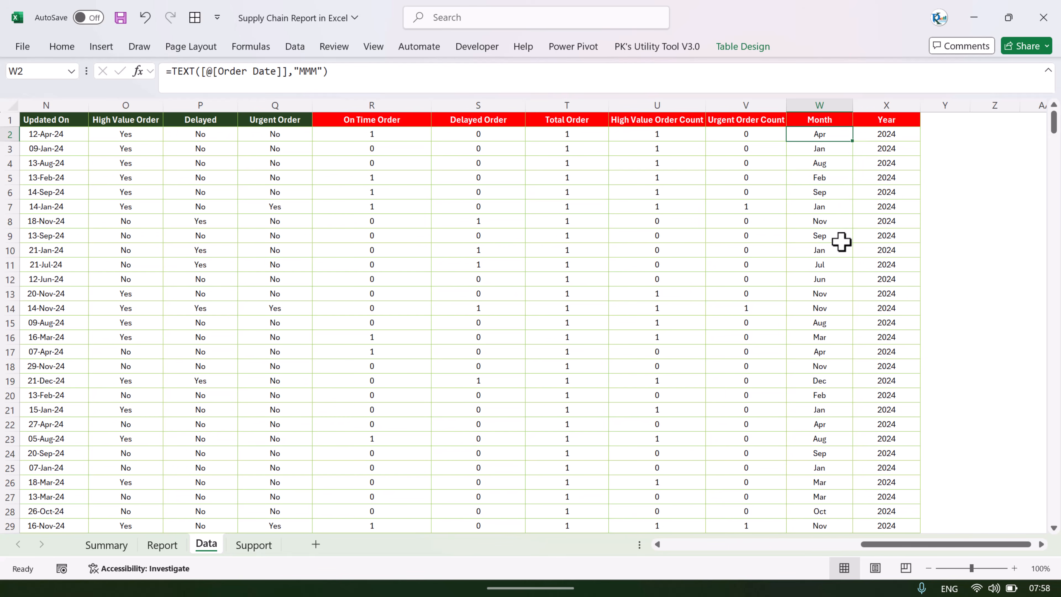
pyautogui.click(889, 134)
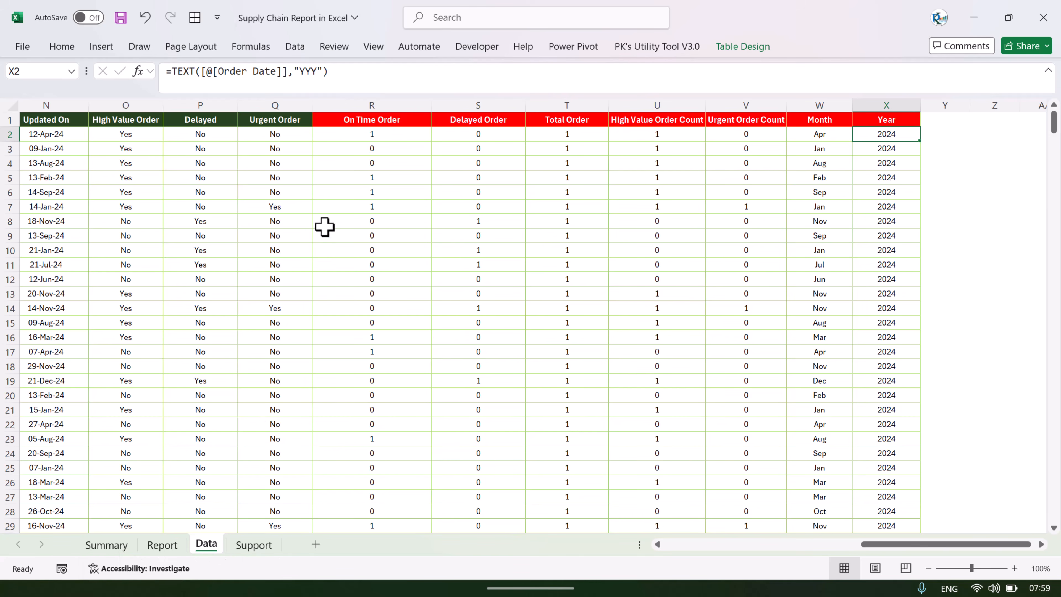
# Step: Clear the entries below the headers in the input columns through Urgent Order, leaving the formula columns intact
pyautogui.moveTo(147, 148); pyautogui.dragTo(638, 285)
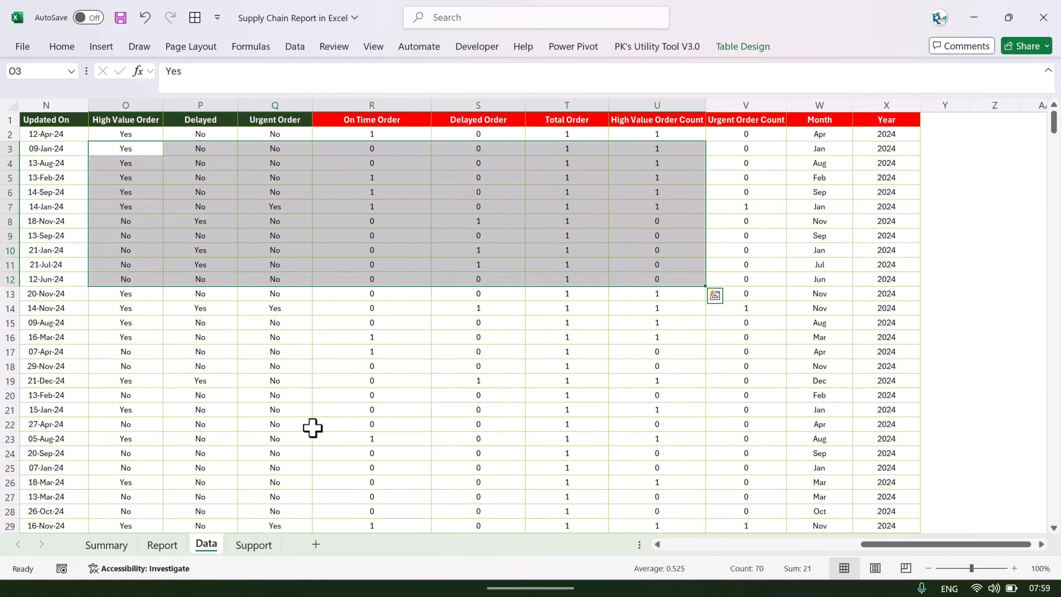
pyautogui.click(272, 452)
pyautogui.hscroll(-3, 280, 404)
pyautogui.hscroll(-2, 281, 405)
pyautogui.click(768, 140)
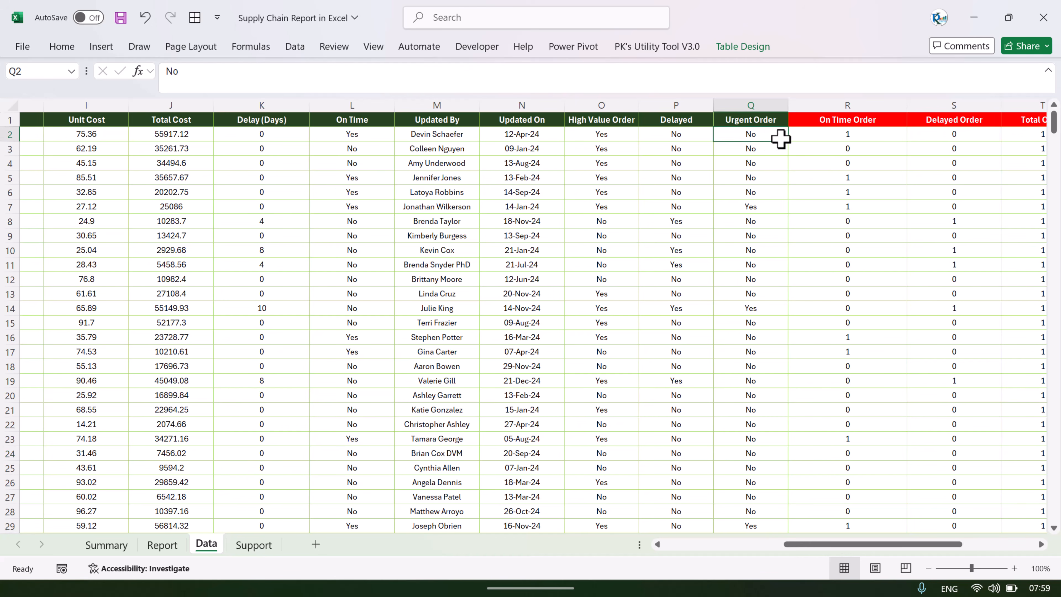
pyautogui.click(826, 138)
pyautogui.moveTo(753, 136); pyautogui.dragTo(31, 294)
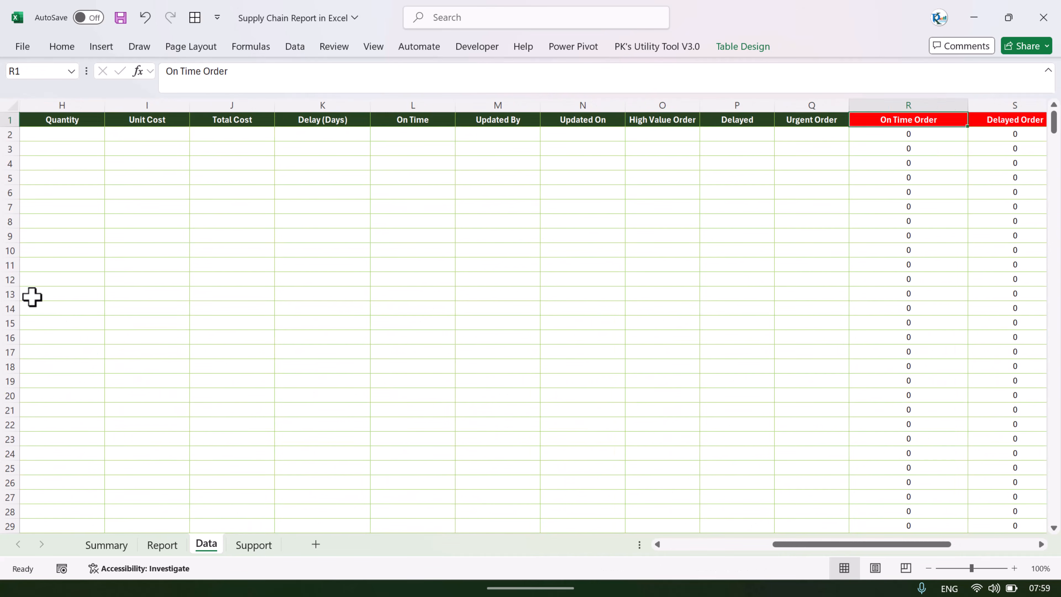
pyautogui.press('Down')
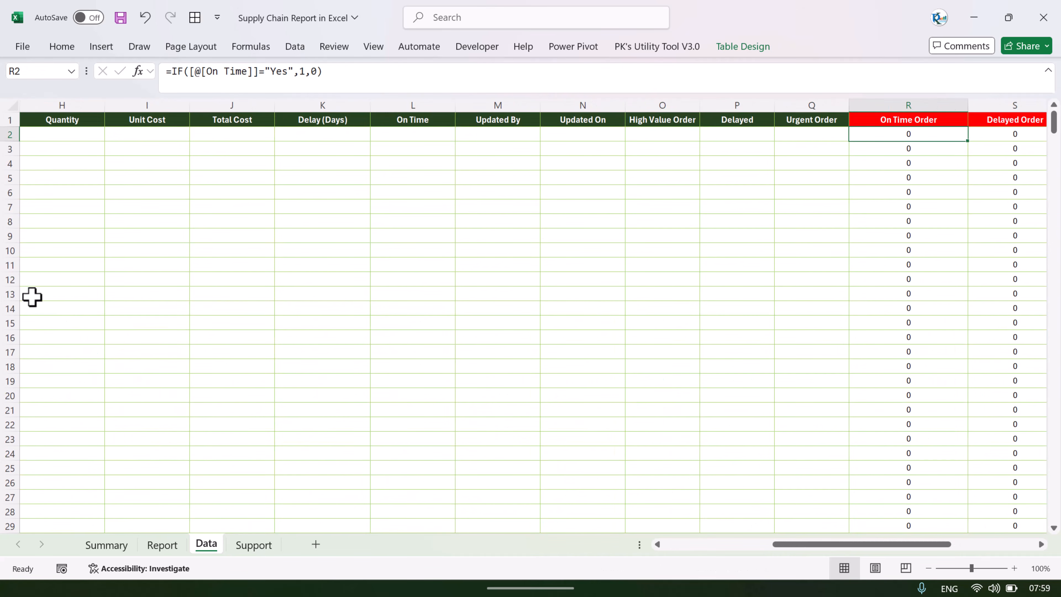
# Step: Look over the formula columns through Year beside the emptied input columns and undo the clearing of the entries
pyautogui.hotkey('ctrl', 'Right')
pyautogui.press('Left')
pyautogui.press('Left')
pyautogui.press('Left')
pyautogui.press('Left')
pyautogui.press('Left')
pyautogui.press('Left')
pyautogui.press('Left')
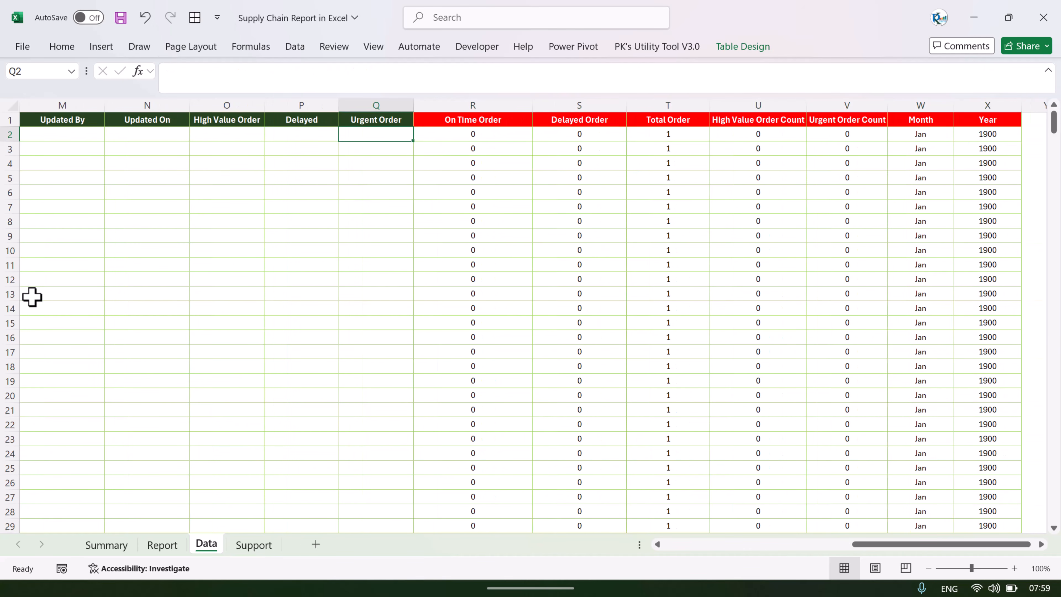
pyautogui.press('Home')
pyautogui.hotkey('ctrl', 'Right')
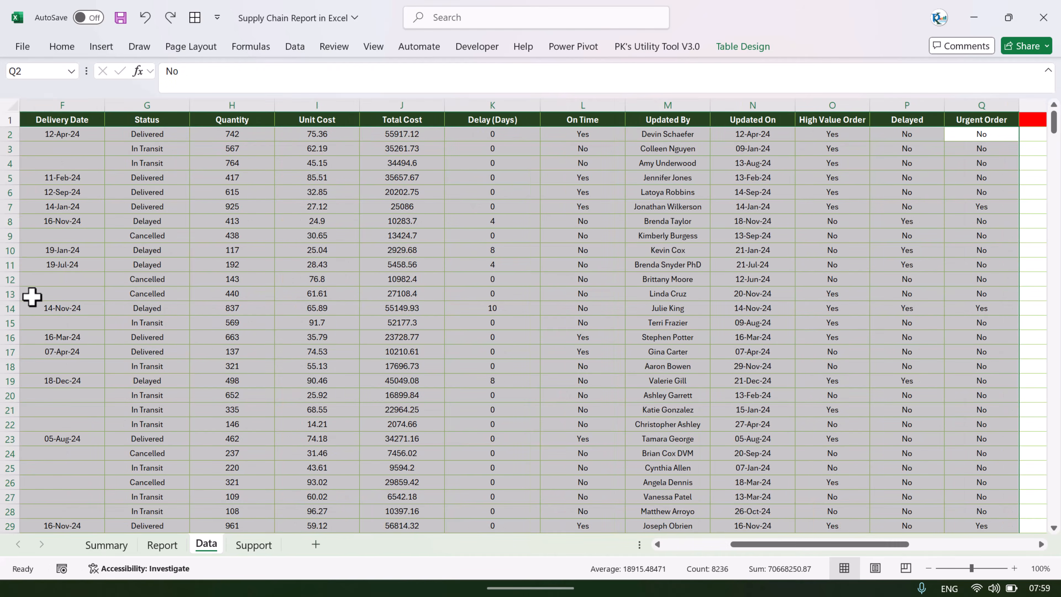
pyautogui.press('Up')
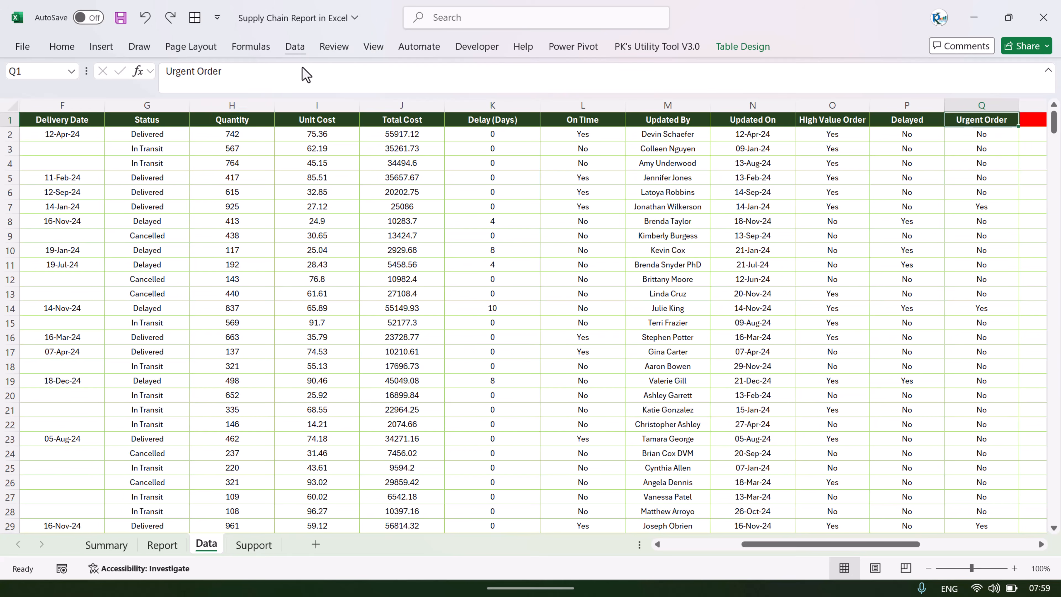
# Step: Display the Refresh All options for the workbook and dismiss them without refreshing
pyautogui.click(296, 47)
pyautogui.click(285, 106)
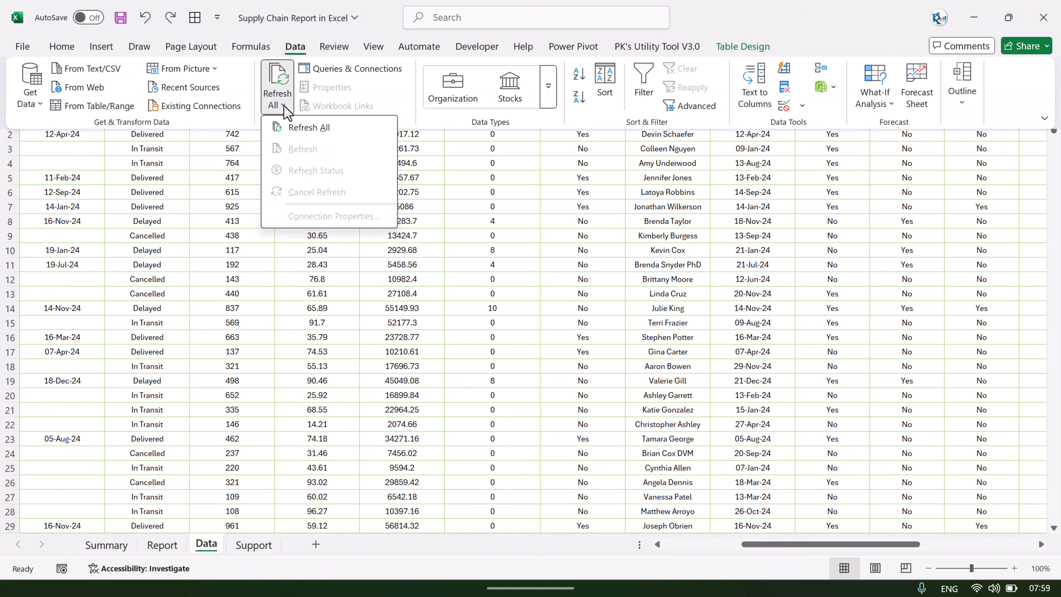
pyautogui.press('Escape')
pyautogui.press('Escape')
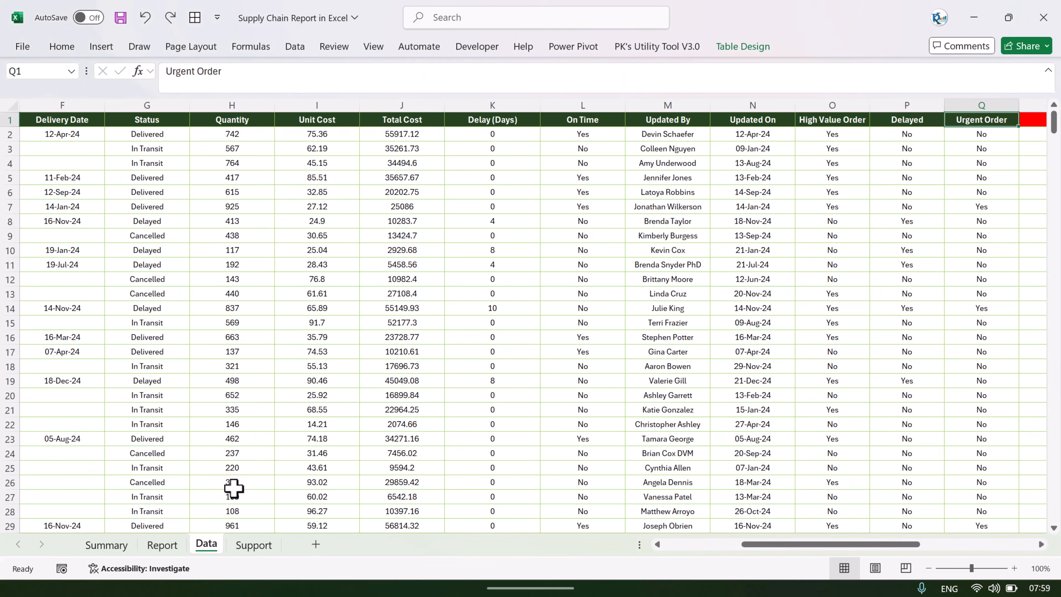
# Step: Review the Total Order, Total Cost, Delayed Order and Urgent Order Count pivot tables on the Support sheet
pyautogui.click(162, 546)
pyautogui.click(118, 549)
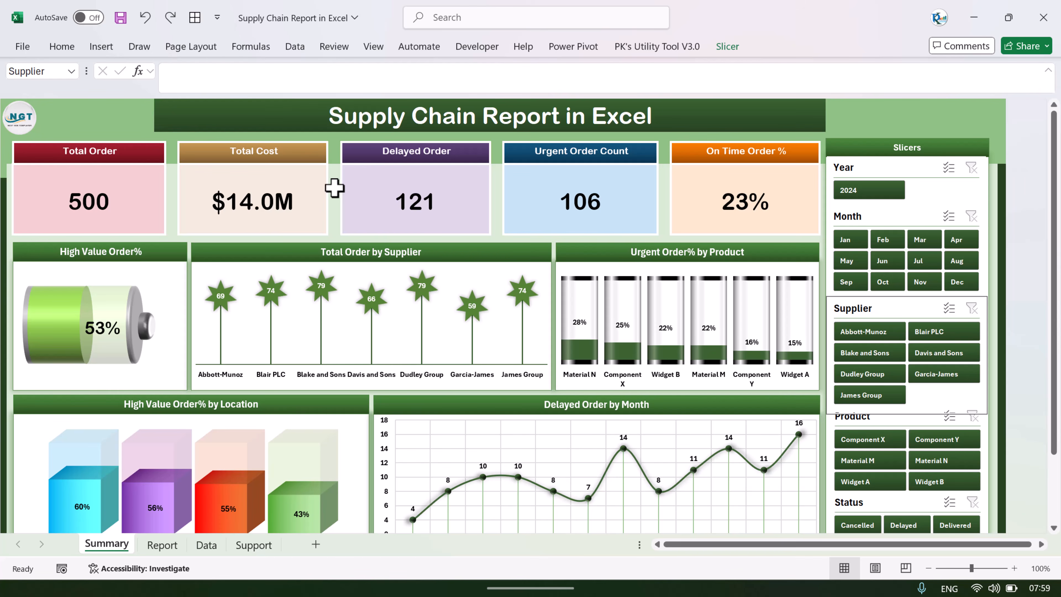
pyautogui.click(254, 545)
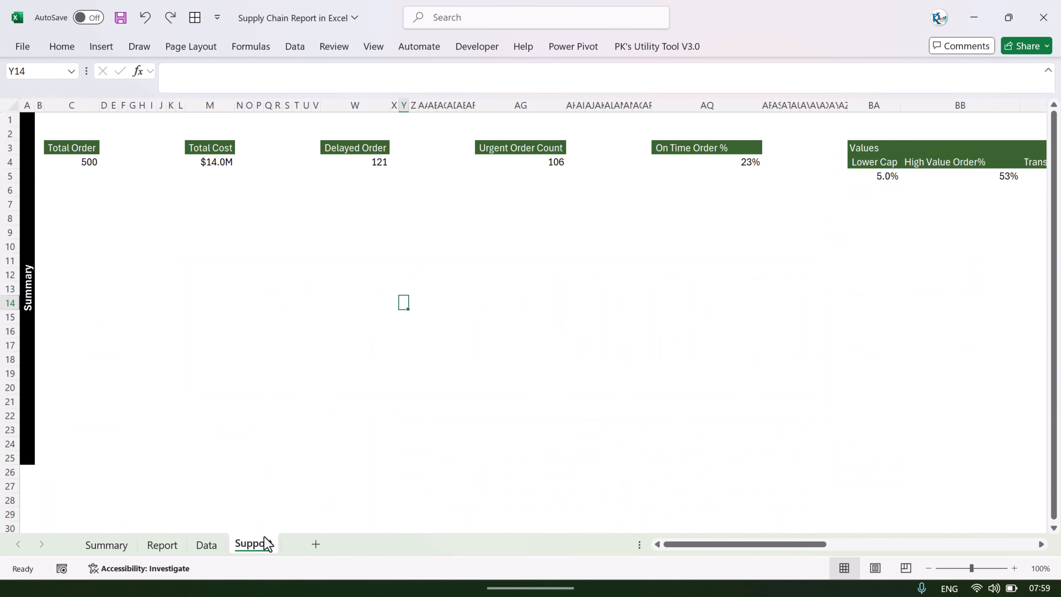
pyautogui.moveTo(83, 150); pyautogui.dragTo(83, 163)
pyautogui.click(142, 204)
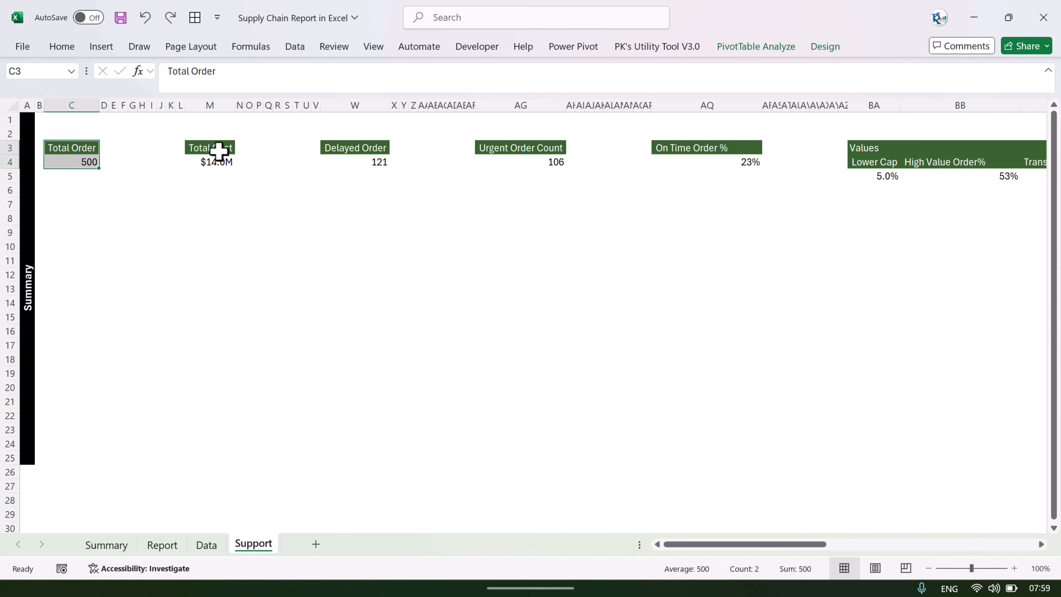
pyautogui.moveTo(213, 149); pyautogui.dragTo(241, 167)
pyautogui.moveTo(360, 151); pyautogui.dragTo(367, 163)
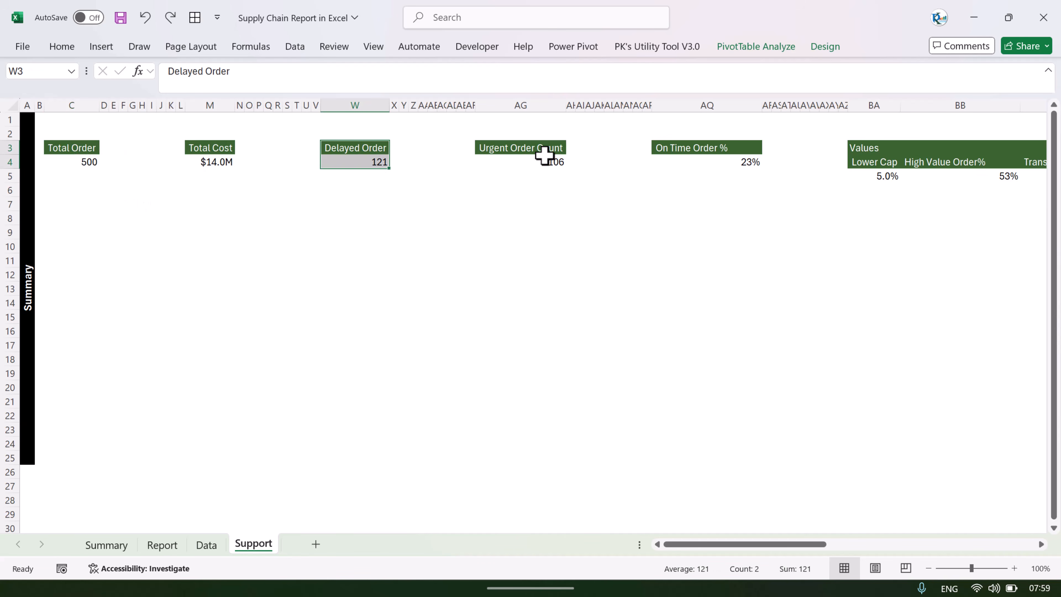
pyautogui.moveTo(542, 150); pyautogui.dragTo(555, 164)
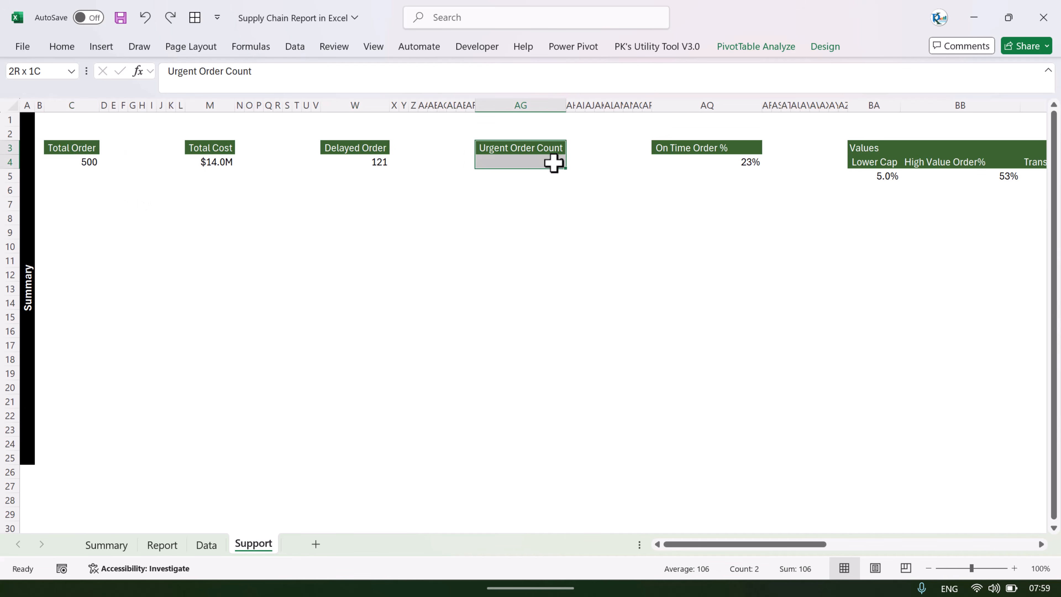
pyautogui.click(492, 276)
# Step: Show the Delayed Order pivot table's field list, look through its available fields and close it
pyautogui.rightClick(372, 161)
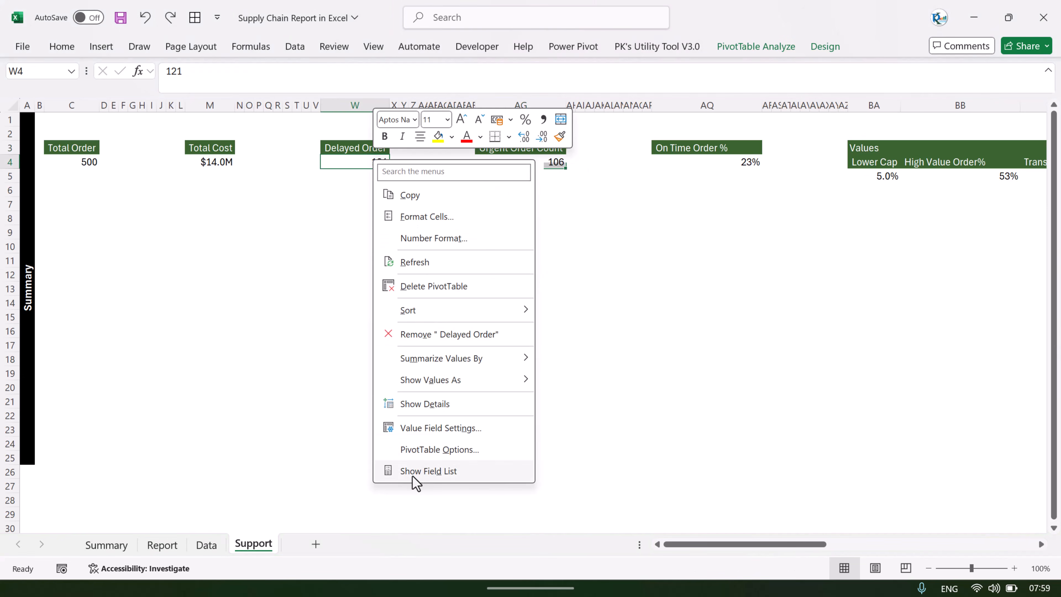
pyautogui.click(429, 470)
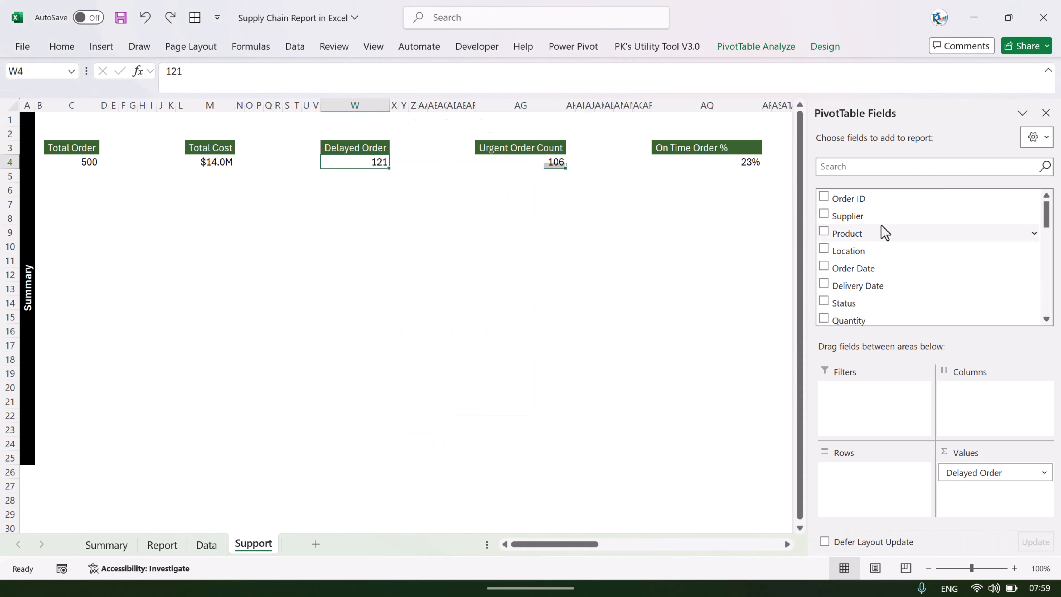
pyautogui.scroll(-5, 883, 232)
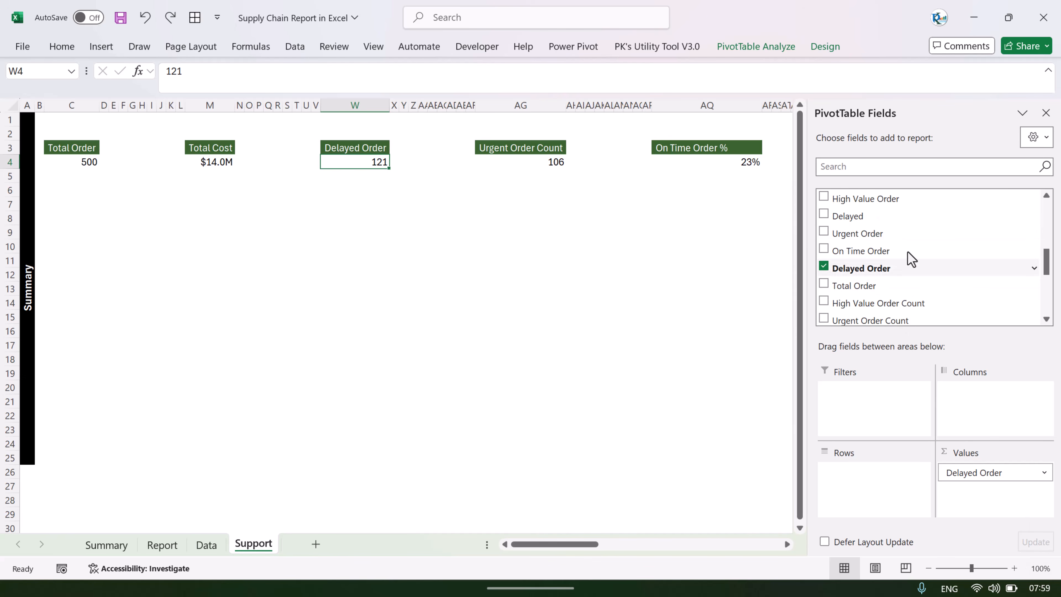
pyautogui.click(1046, 113)
# Step: Inspect the Lower Cap, High Value Order%, Transparent Area and Upper Cap values in cells BA5 to BD5
pyautogui.hscroll(10, 729, 244)
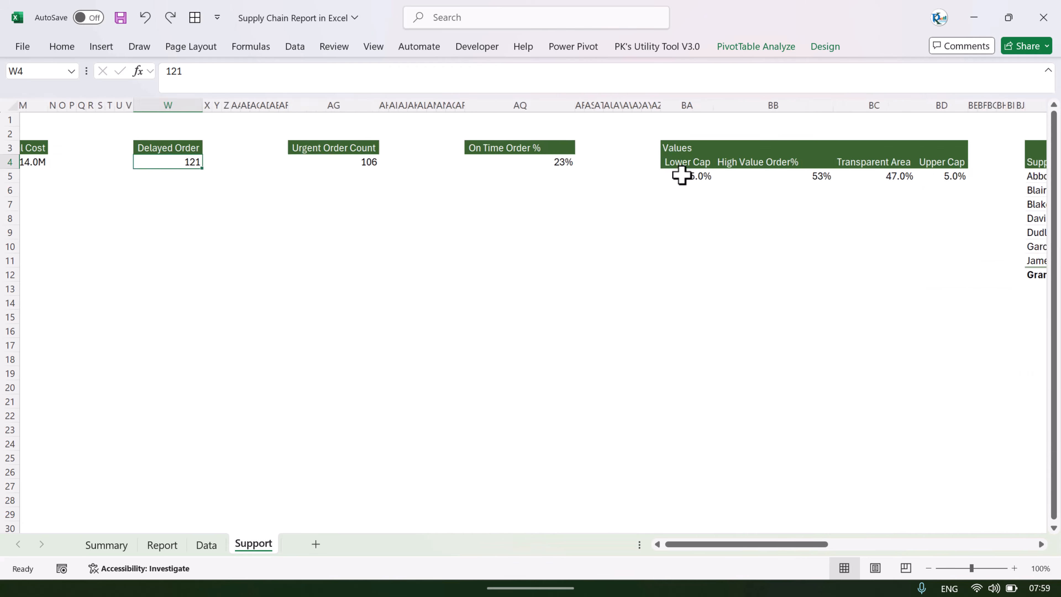
pyautogui.press('Left')
pyautogui.press('Left')
pyautogui.press('Left')
pyautogui.press('Left')
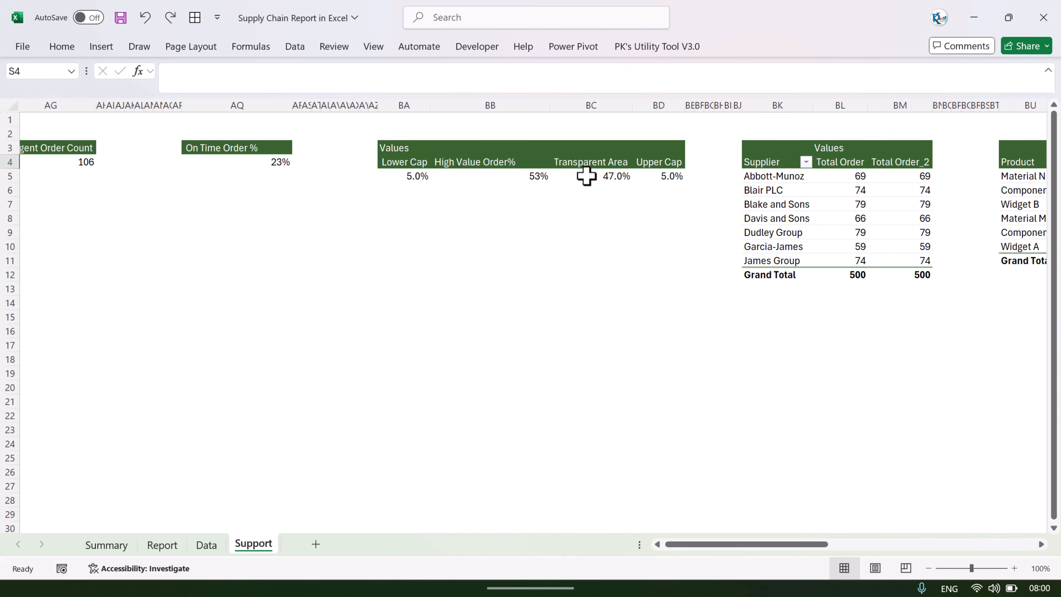
pyautogui.hscroll(2, 587, 176)
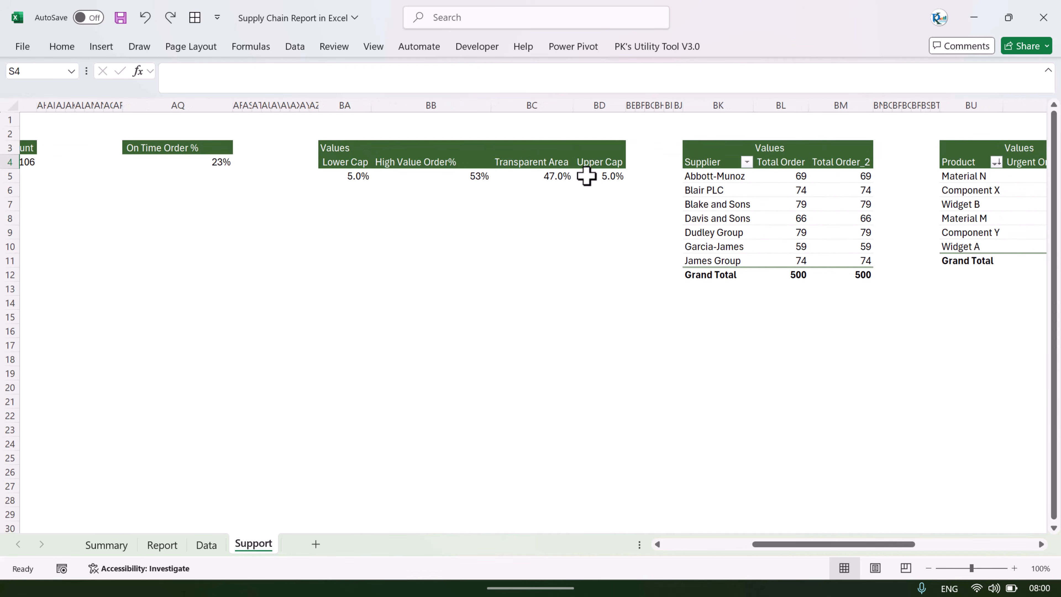
pyautogui.click(368, 177)
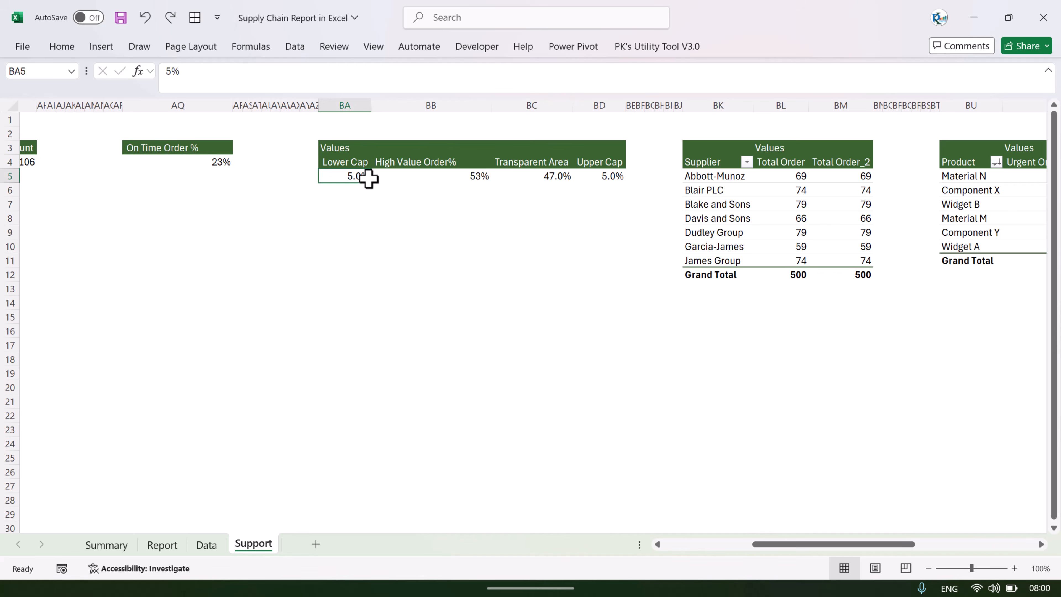
pyautogui.click(485, 179)
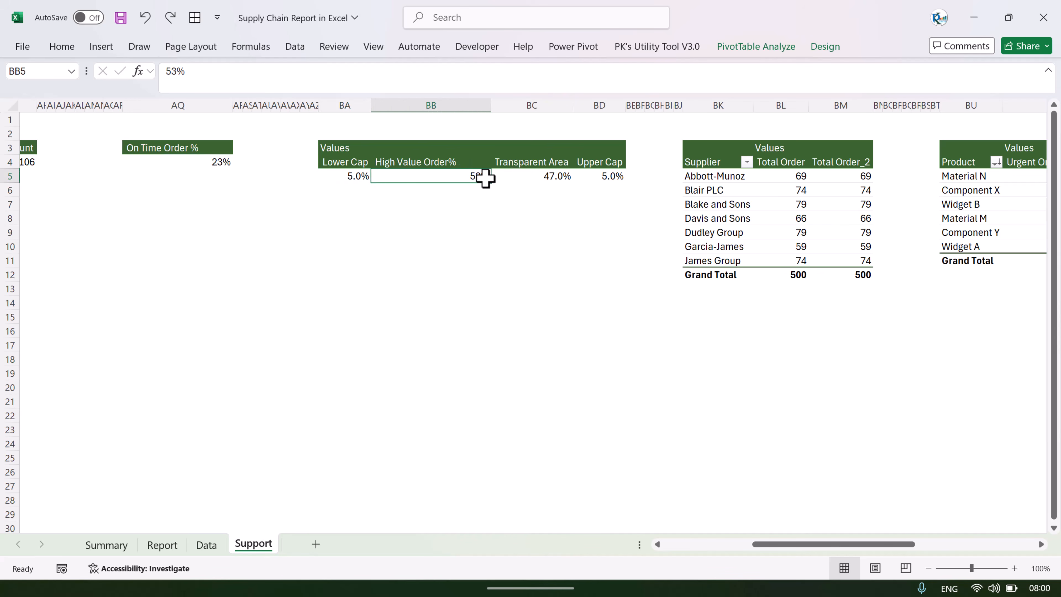
pyautogui.click(538, 179)
pyautogui.click(613, 176)
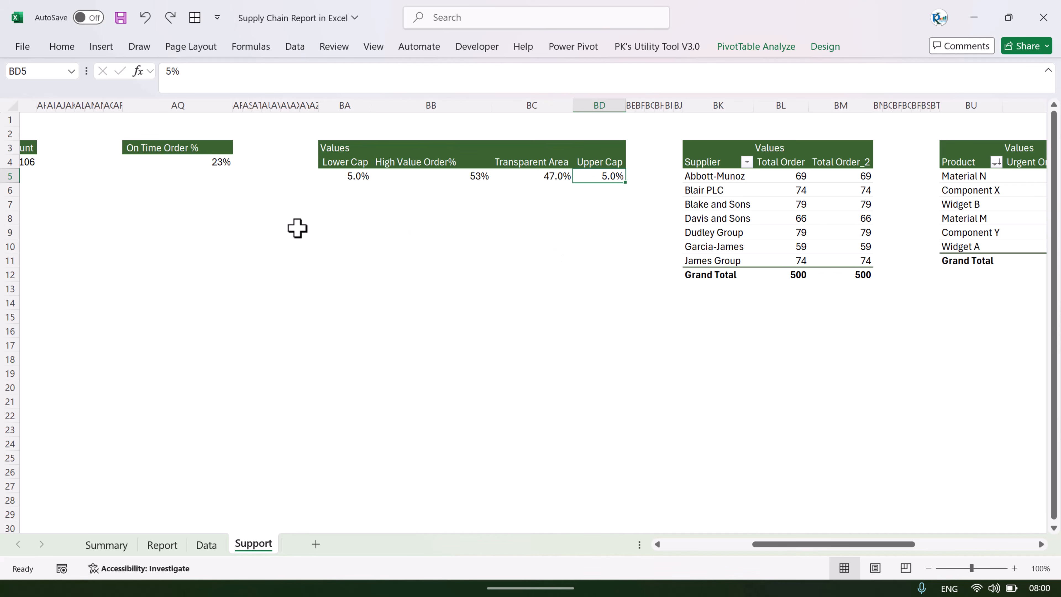
# Step: Compare the Lower Cap cell with the High Value Order% battery chart on the Summary sheet and return to Support
pyautogui.click(358, 176)
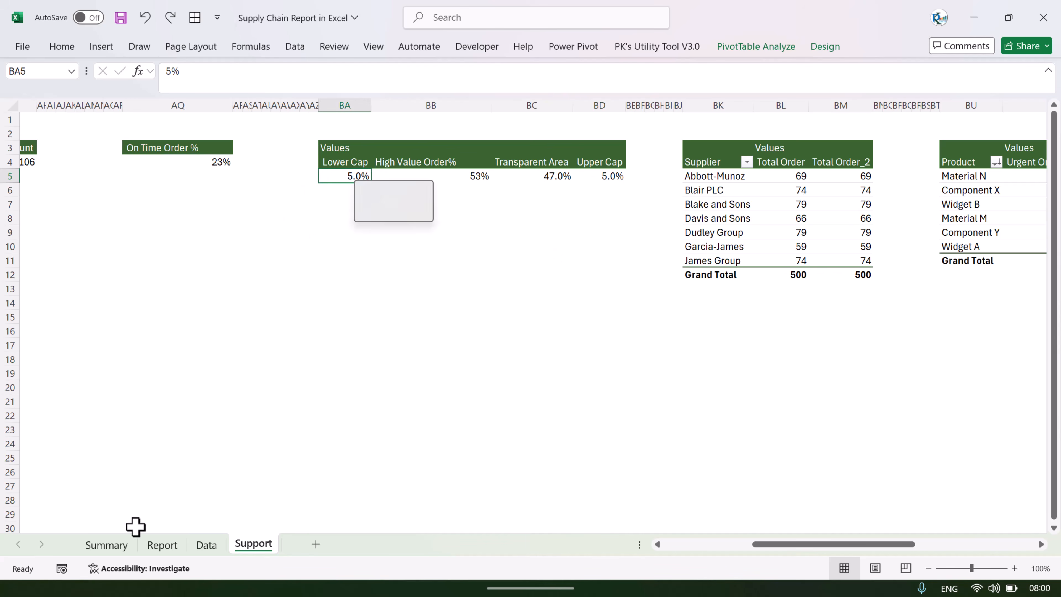
pyautogui.click(107, 546)
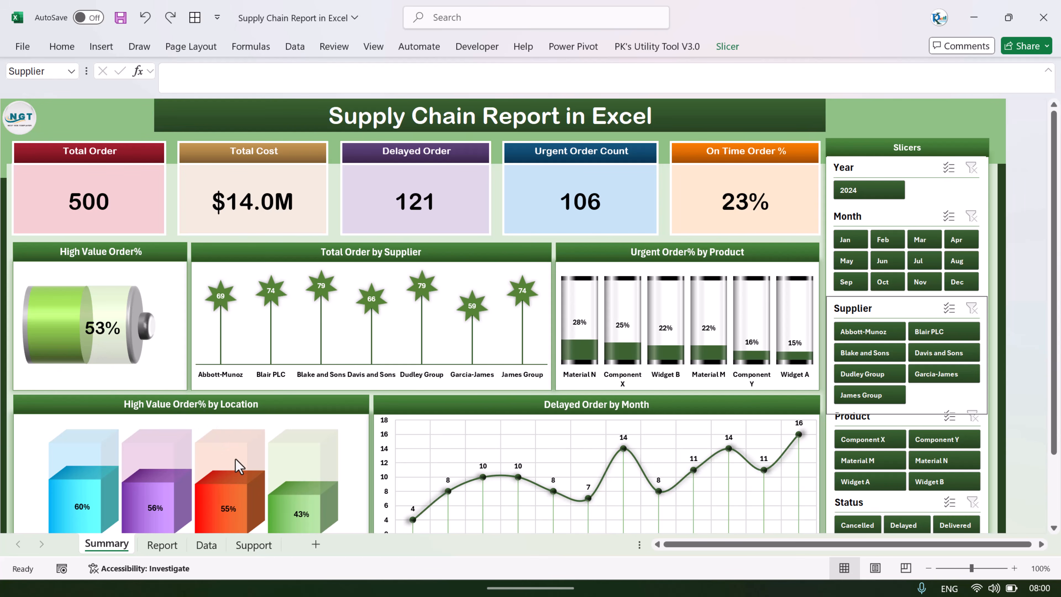
pyautogui.click(254, 544)
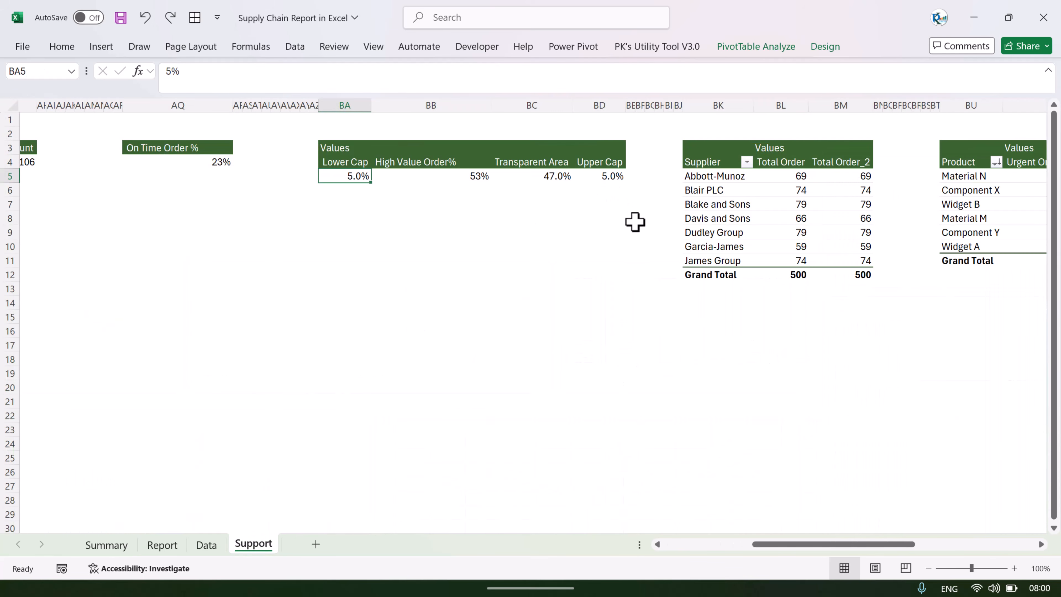
# Step: Review the Support sheet's pivot tables by supplier, product and location, and return to the Summary sheet
pyautogui.hscroll(3, 634, 220)
pyautogui.hscroll(2, 675, 189)
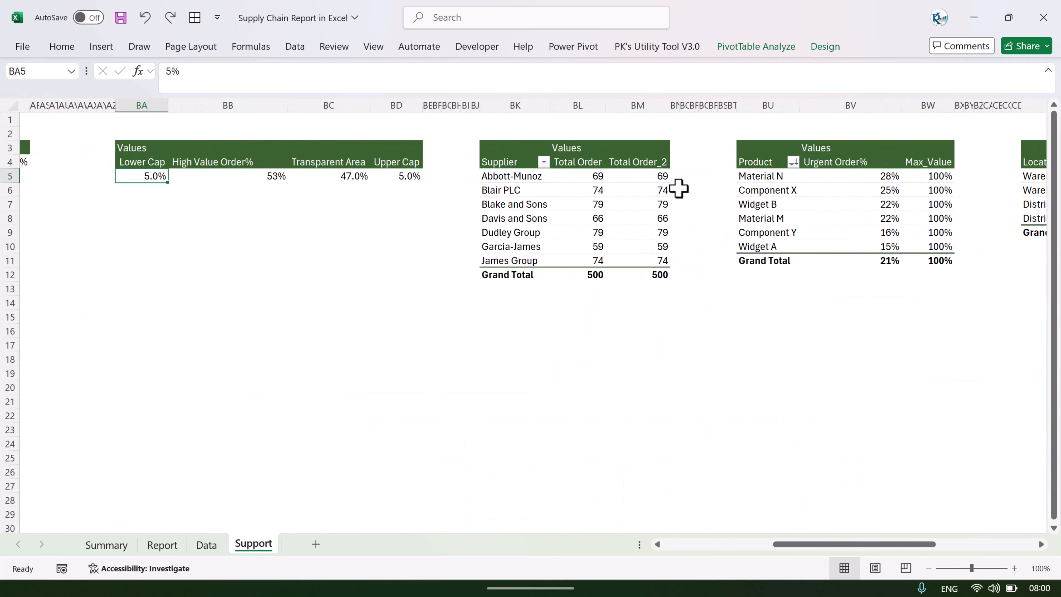
pyautogui.hscroll(14, 643, 218)
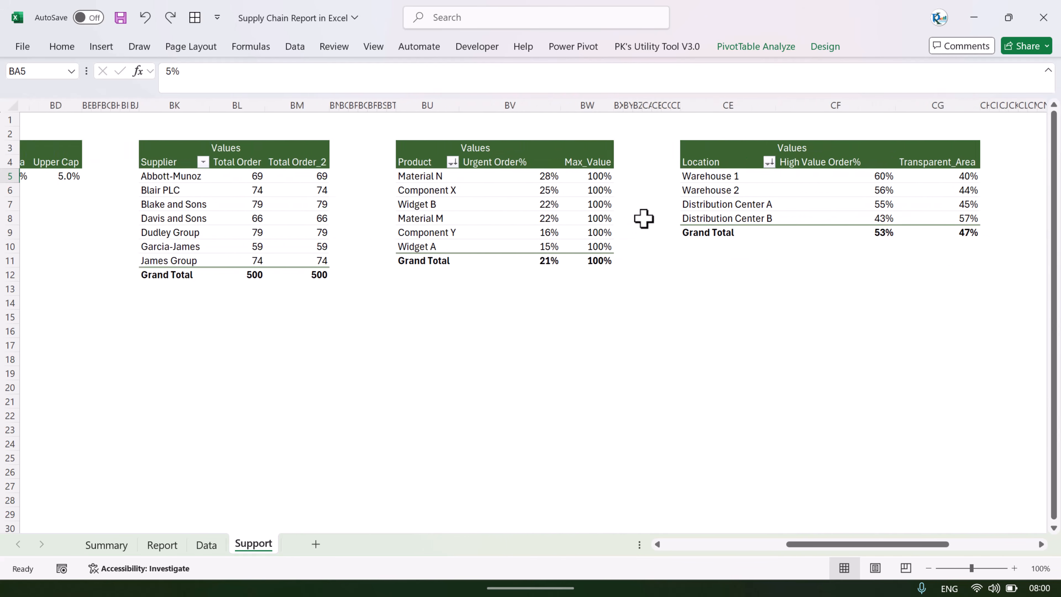
pyautogui.hscroll(-20, 644, 219)
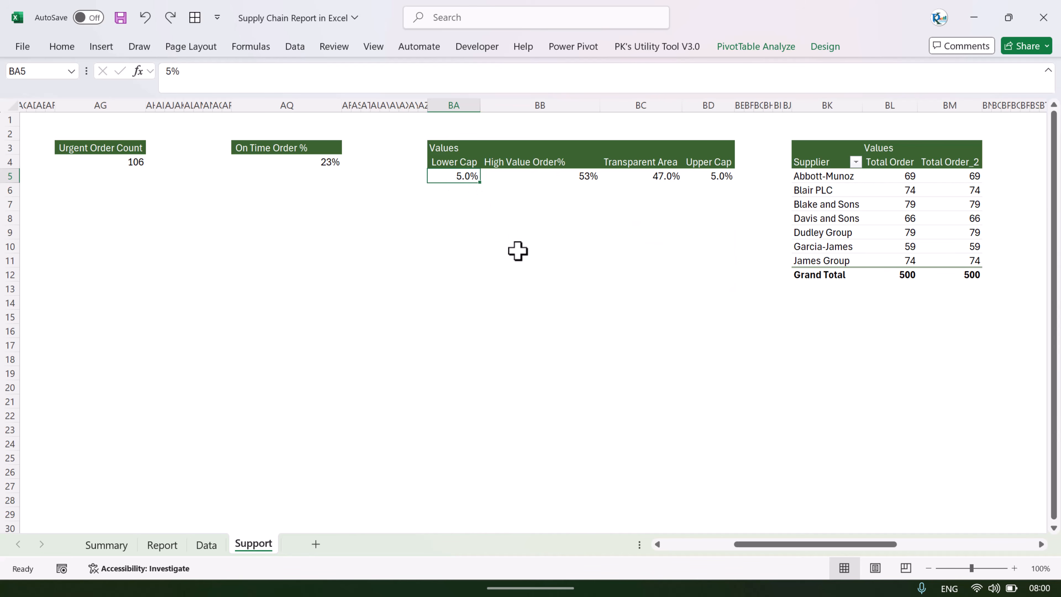
pyautogui.click(107, 545)
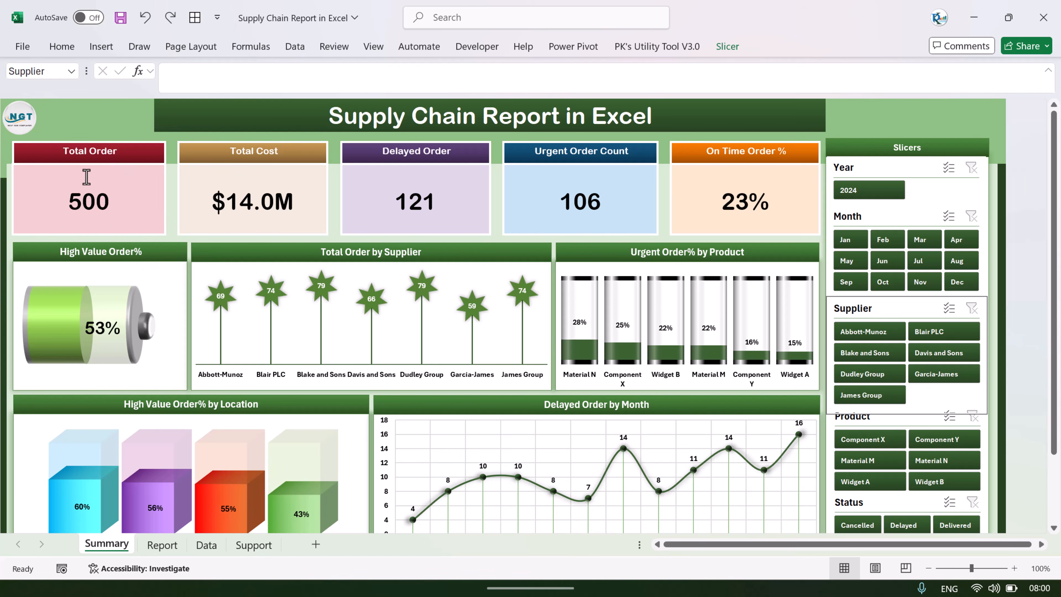
# Step: Deselect the Supplier slicer on the Summary sheet and add a new blank worksheet after it
pyautogui.click(984, 120)
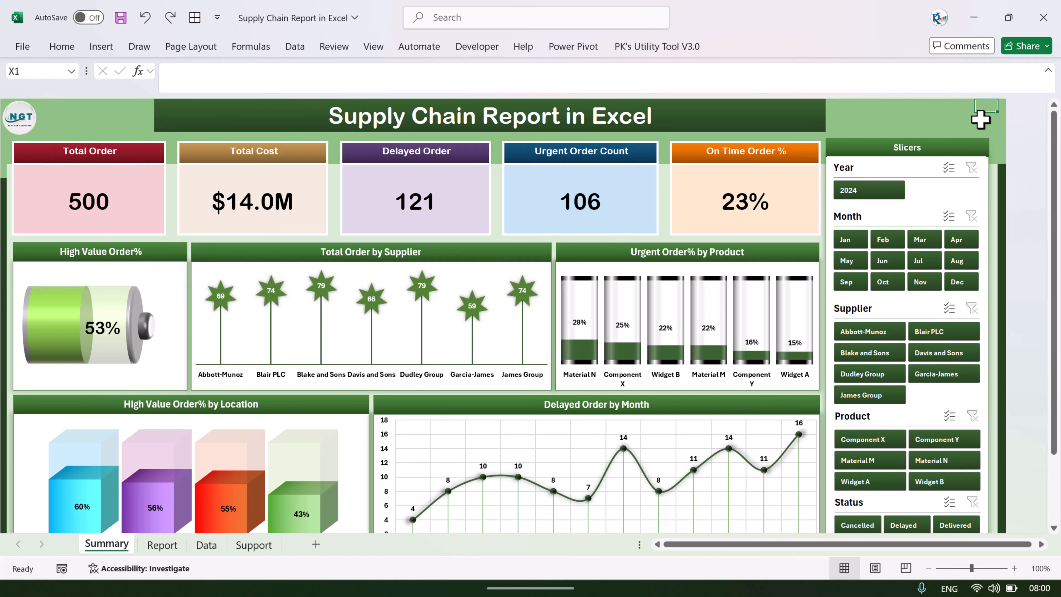
pyautogui.moveTo(986, 104); pyautogui.dragTo(528, 130)
pyautogui.click(87, 121)
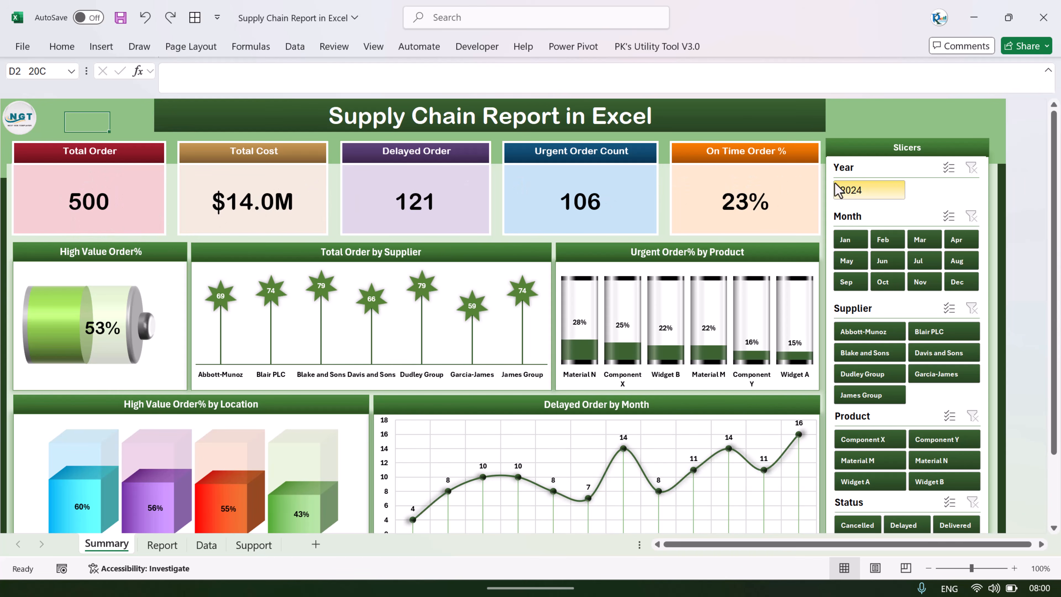
pyautogui.click(315, 544)
pyautogui.click(277, 175)
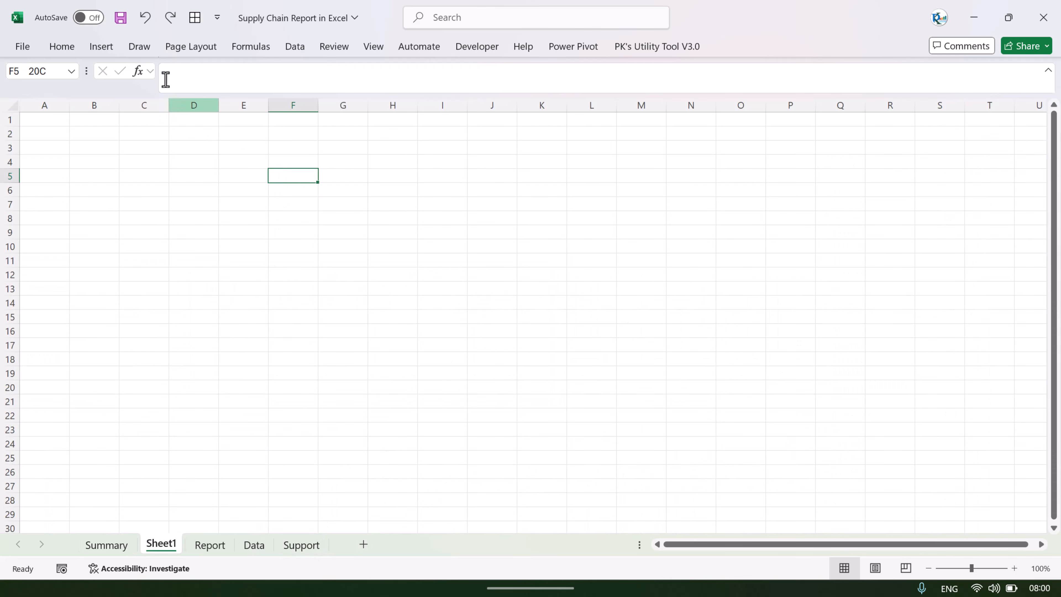
# Step: Draw a rectangle about 5.3 cm wide and 4.6 cm high over columns D to F, rows 7 to 16
pyautogui.click(100, 46)
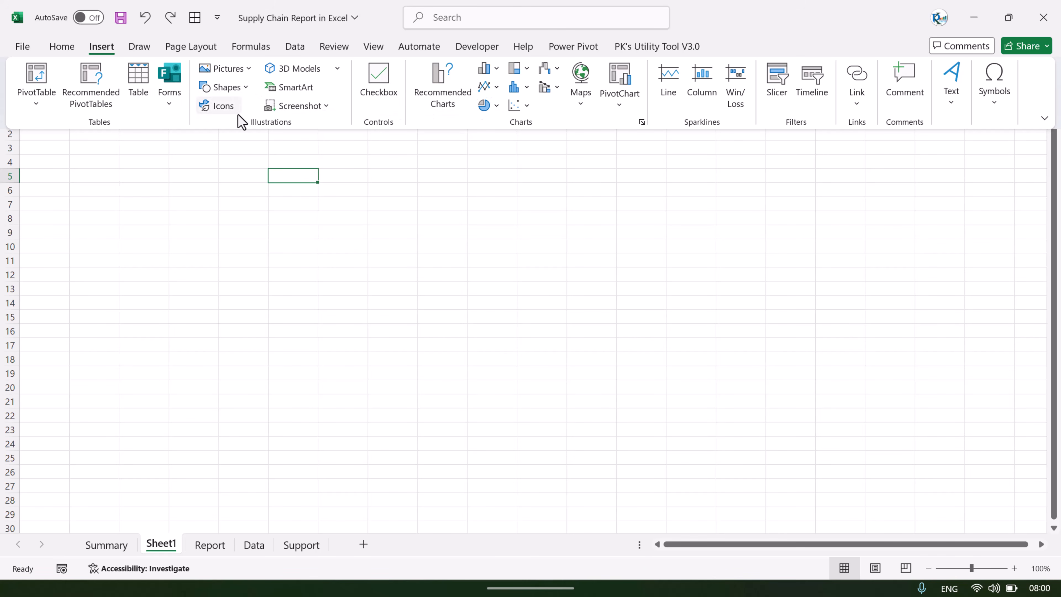
pyautogui.click(244, 88)
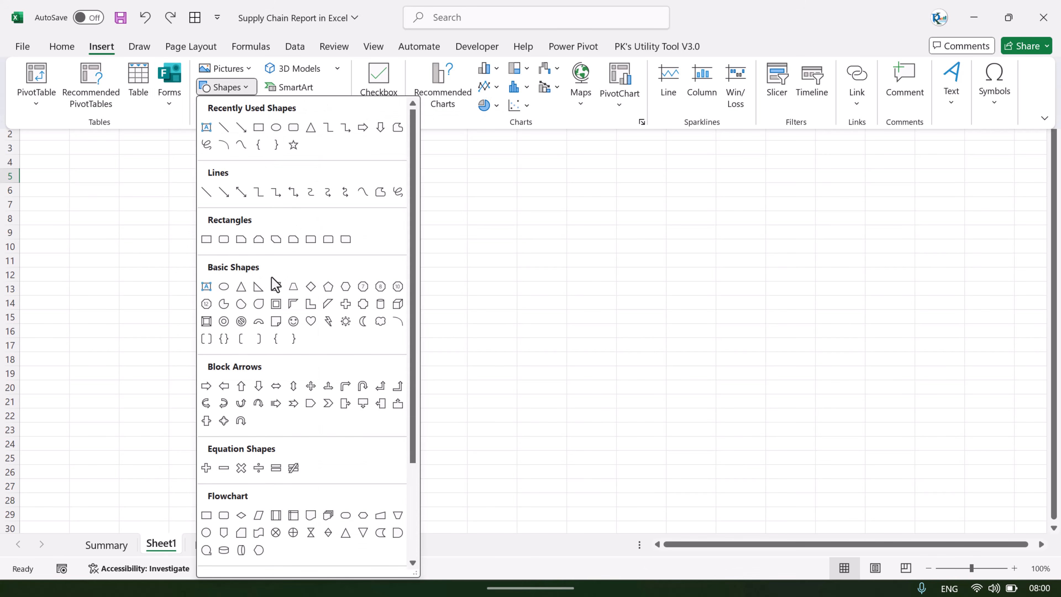
pyautogui.click(207, 239)
pyautogui.moveTo(174, 202)
pyautogui.mouseDown()
pyautogui.moveTo(320, 313)
pyautogui.moveTo(320, 329)
pyautogui.mouseUp()
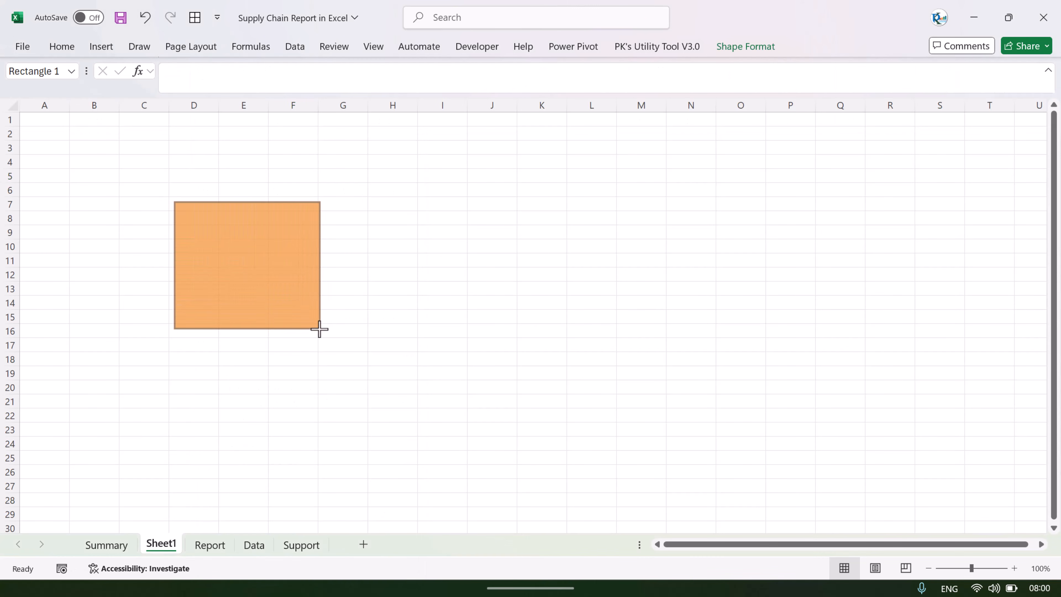
pyautogui.moveTo(272, 285); pyautogui.dragTo(267, 285)
# Step: Give the rectangle a white fill and a green theme-color outline with a ½ pt weight
pyautogui.click(745, 46)
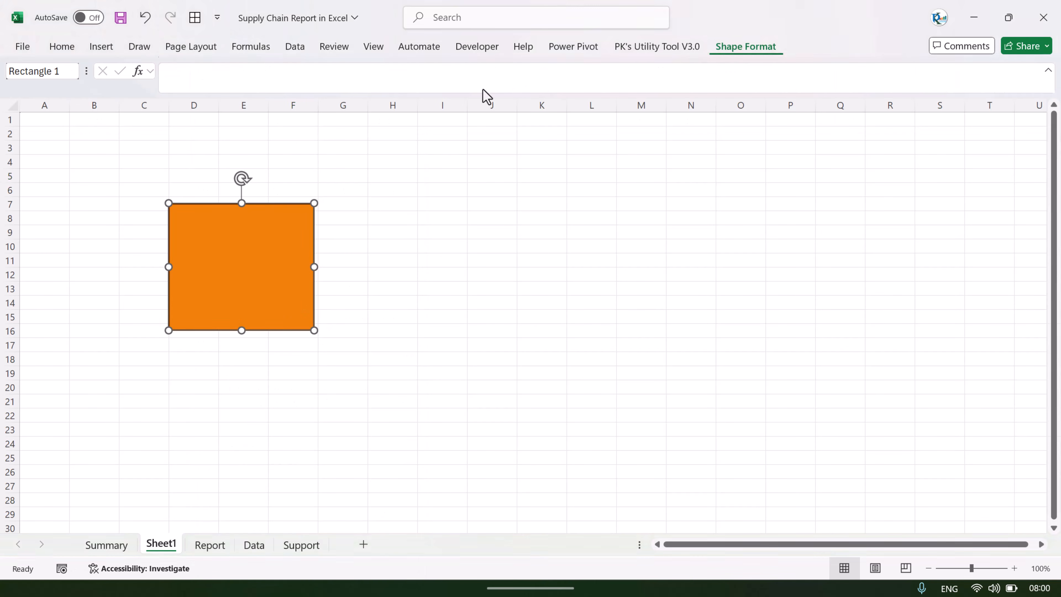
pyautogui.click(412, 74)
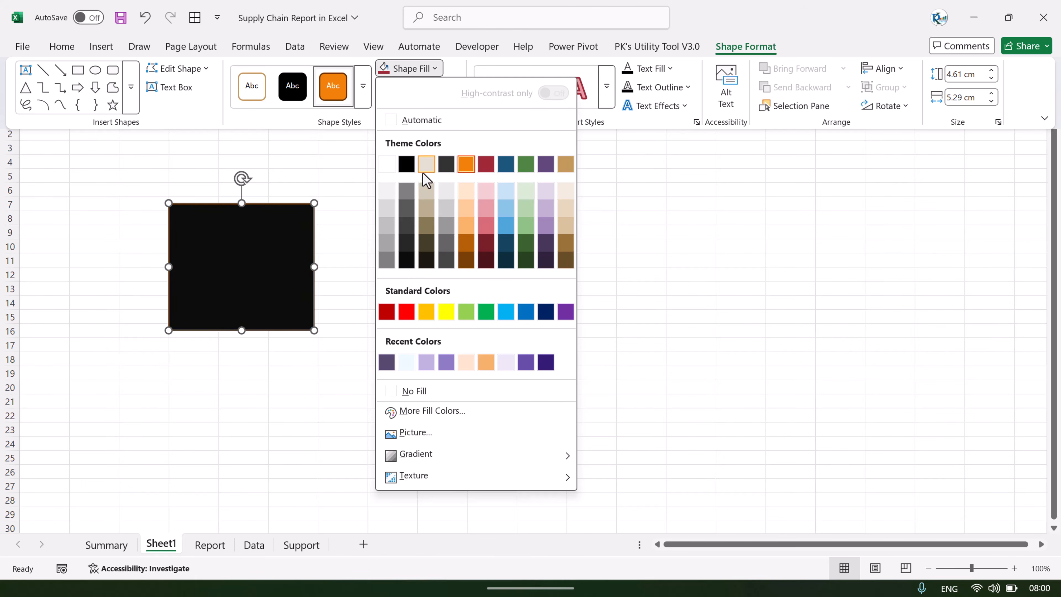
pyautogui.click(386, 164)
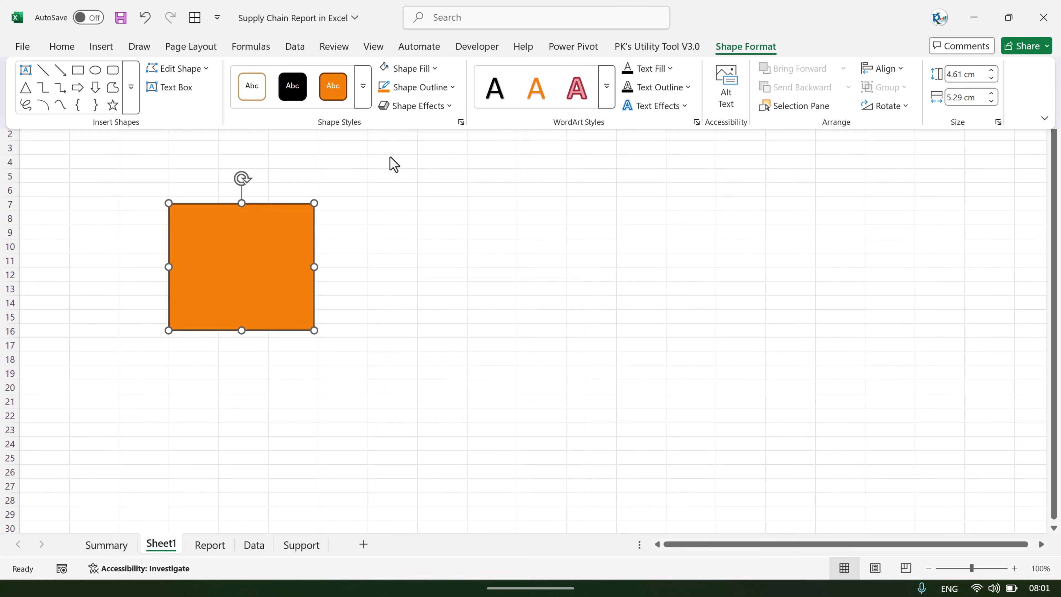
pyautogui.click(419, 87)
pyautogui.click(525, 183)
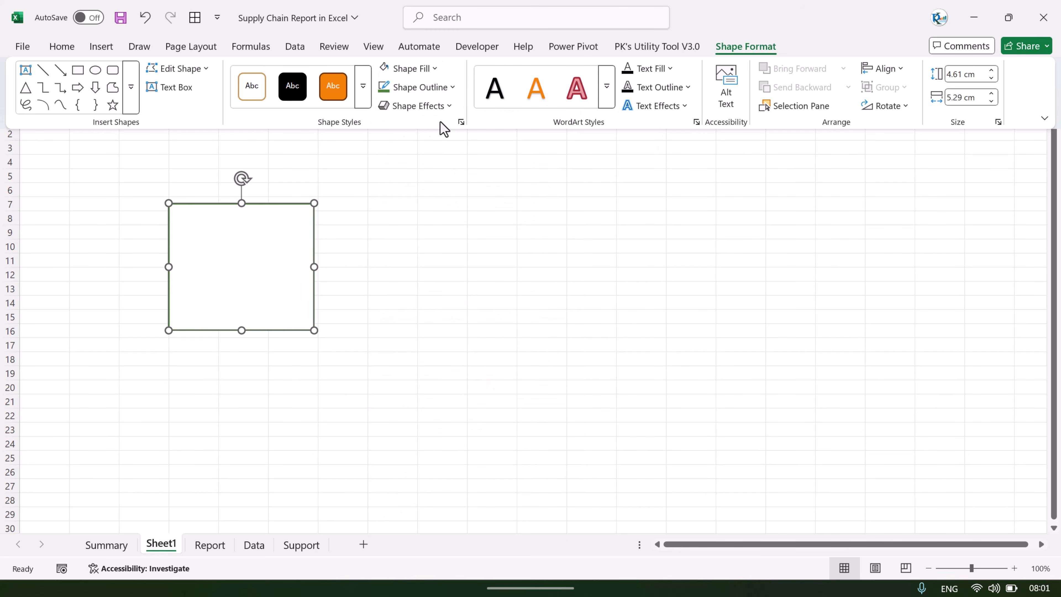
pyautogui.click(440, 88)
pyautogui.moveTo(500, 451)
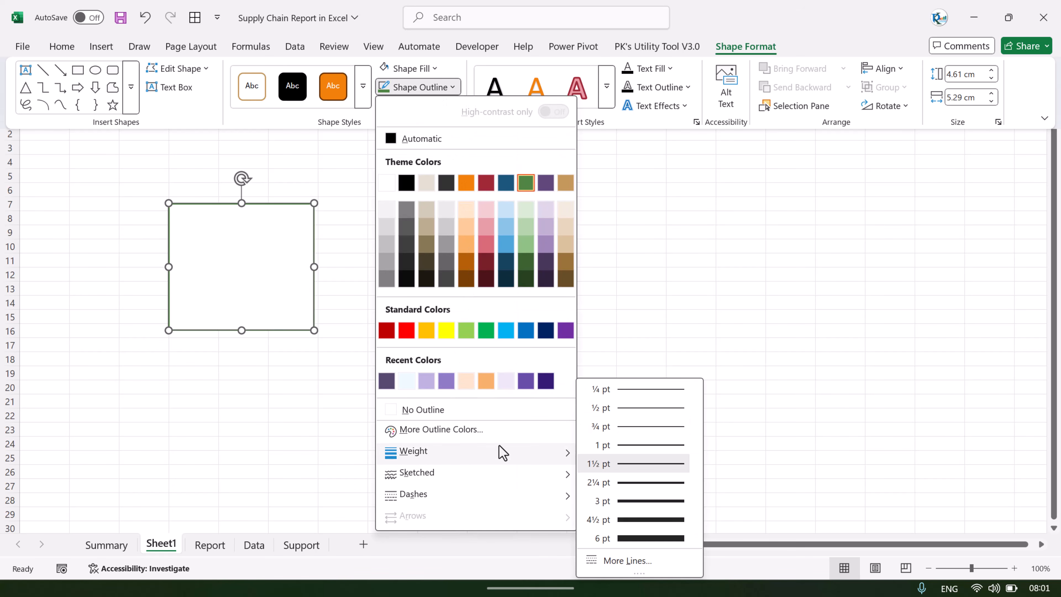
pyautogui.click(635, 412)
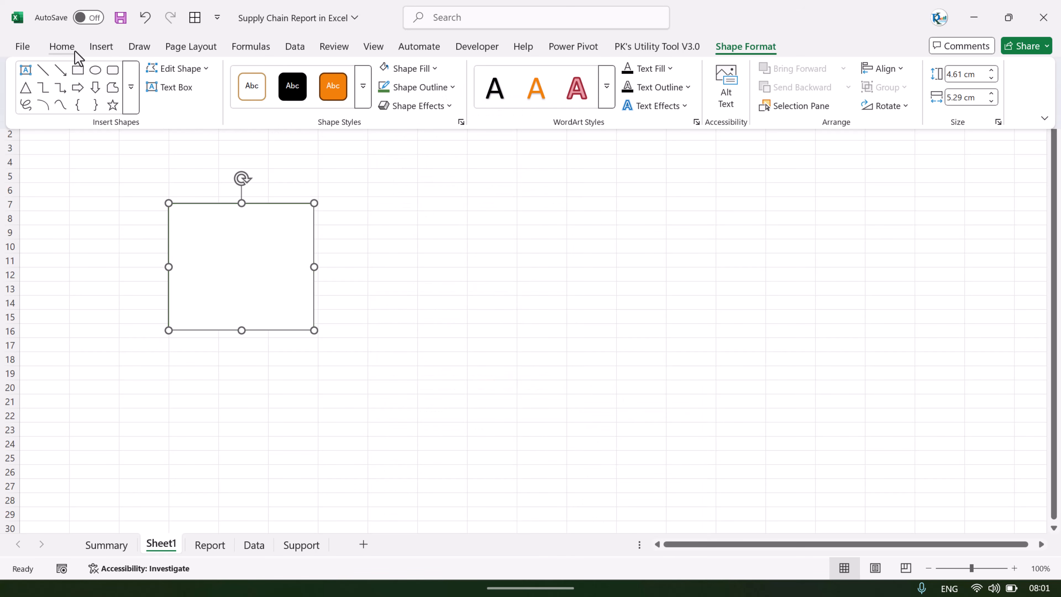
# Step: Hide the gridlines on Sheet1 and deselect the rectangle
pyautogui.click(370, 49)
pyautogui.click(467, 87)
pyautogui.click(417, 230)
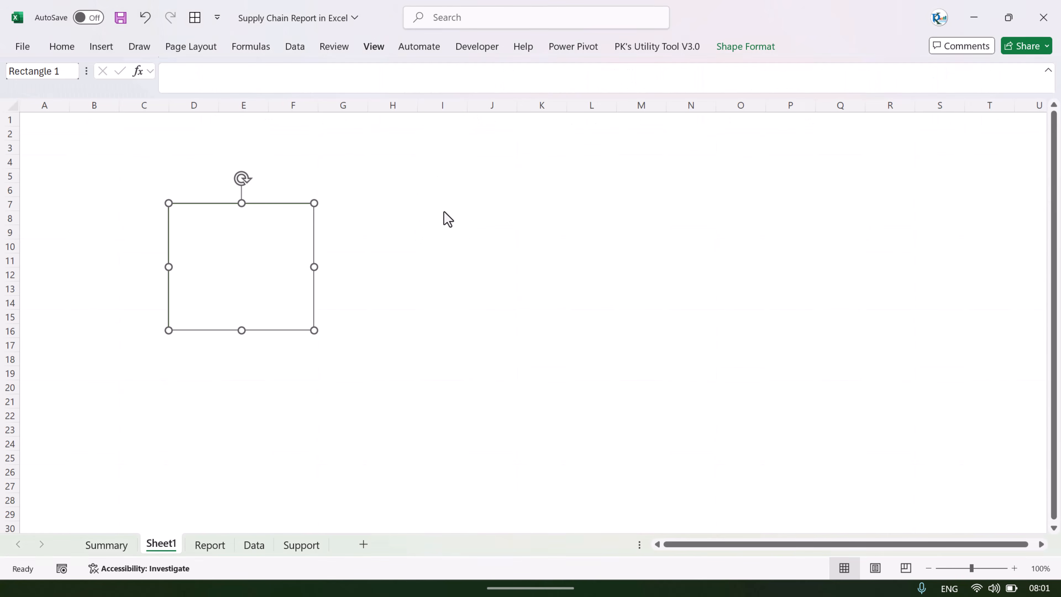
pyautogui.click(443, 209)
# Step: Duplicate the rectangle on Sheet1 and shrink the copy into a header strip about 0.67 cm high along the frame's upper edge
pyautogui.click(107, 544)
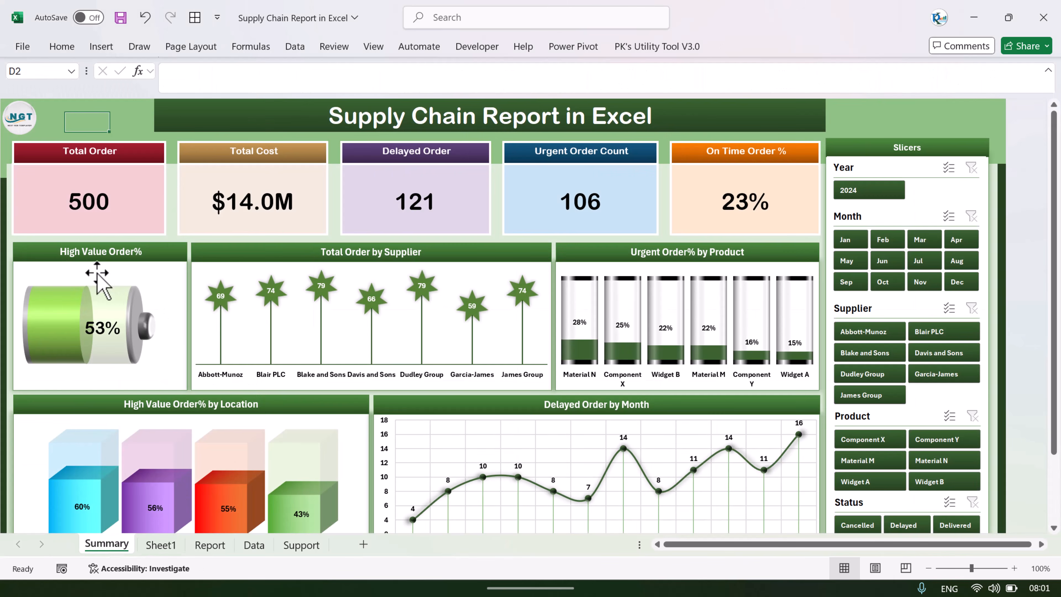
pyautogui.click(301, 544)
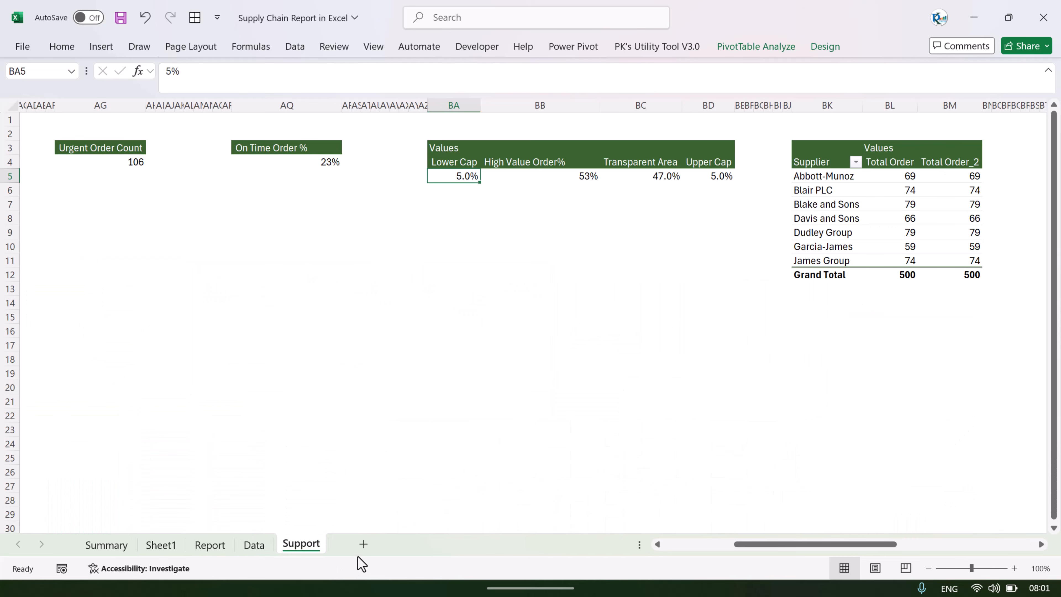
pyautogui.click(161, 544)
pyautogui.click(303, 278)
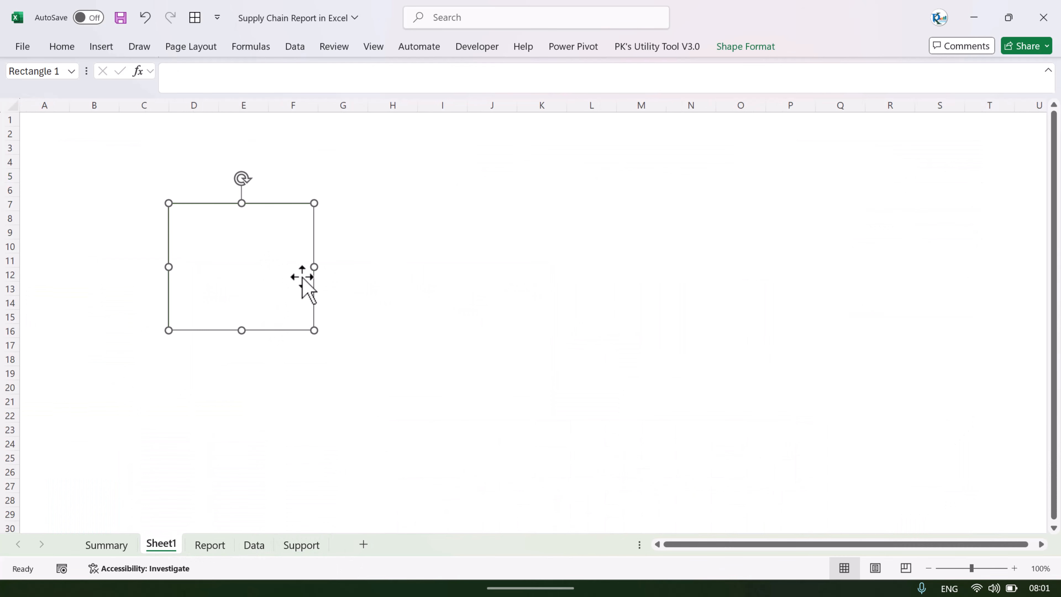
pyautogui.hotkey('ctrl', 'd')
pyautogui.moveTo(271, 294); pyautogui.dragTo(465, 269)
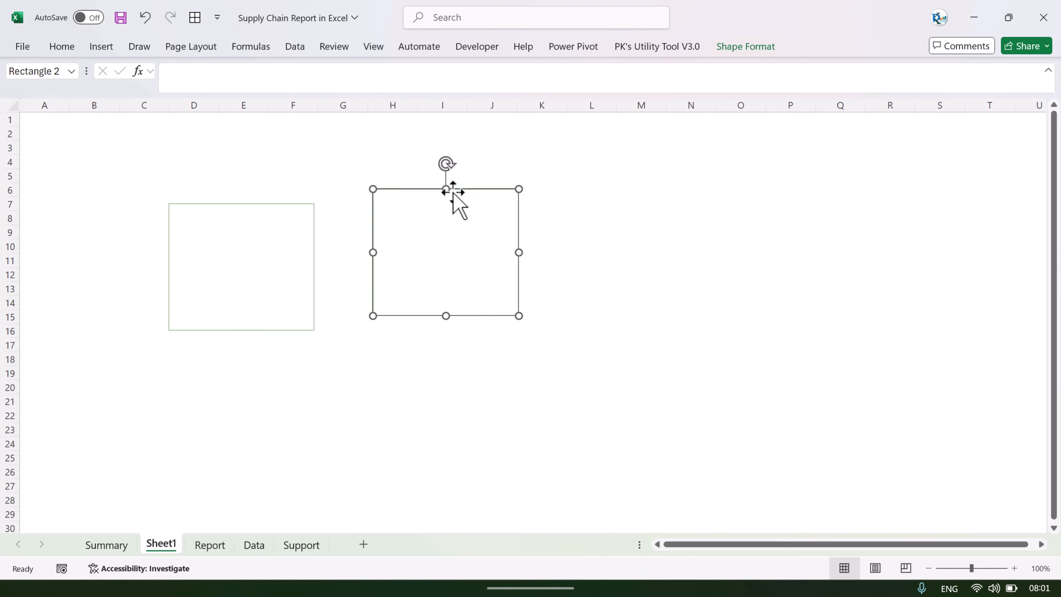
pyautogui.moveTo(446, 190); pyautogui.dragTo(263, 198)
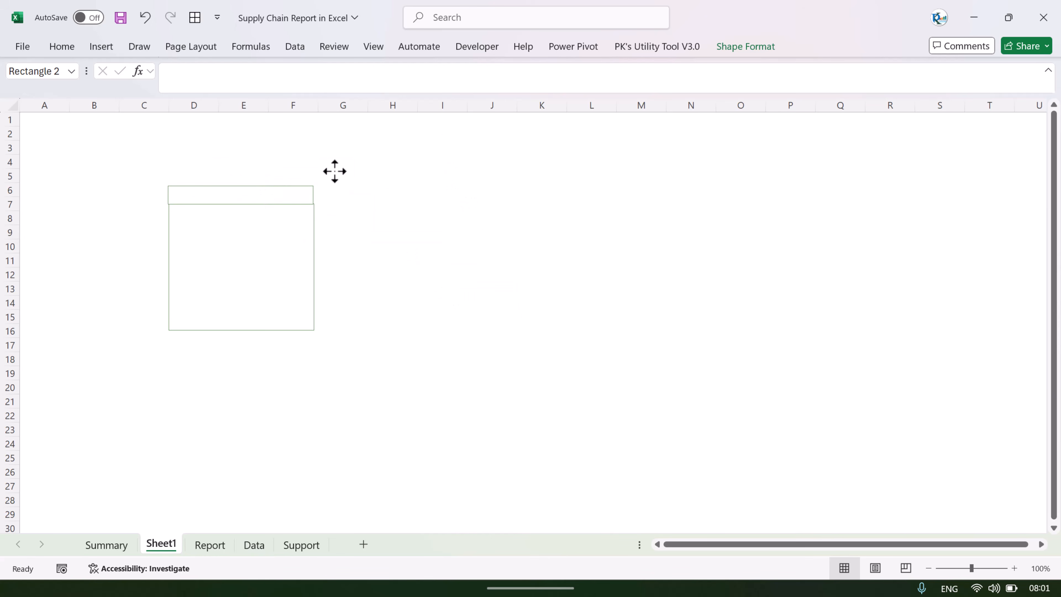
# Step: Fill the header strip with the solid green theme color
pyautogui.click(750, 49)
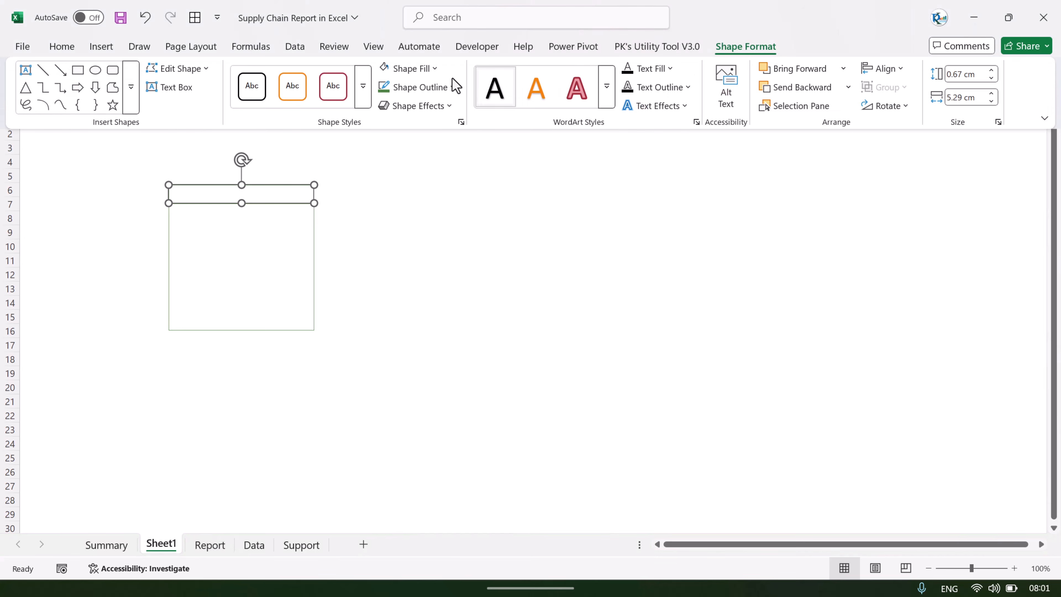
pyautogui.click(416, 71)
pyautogui.click(523, 173)
pyautogui.click(440, 165)
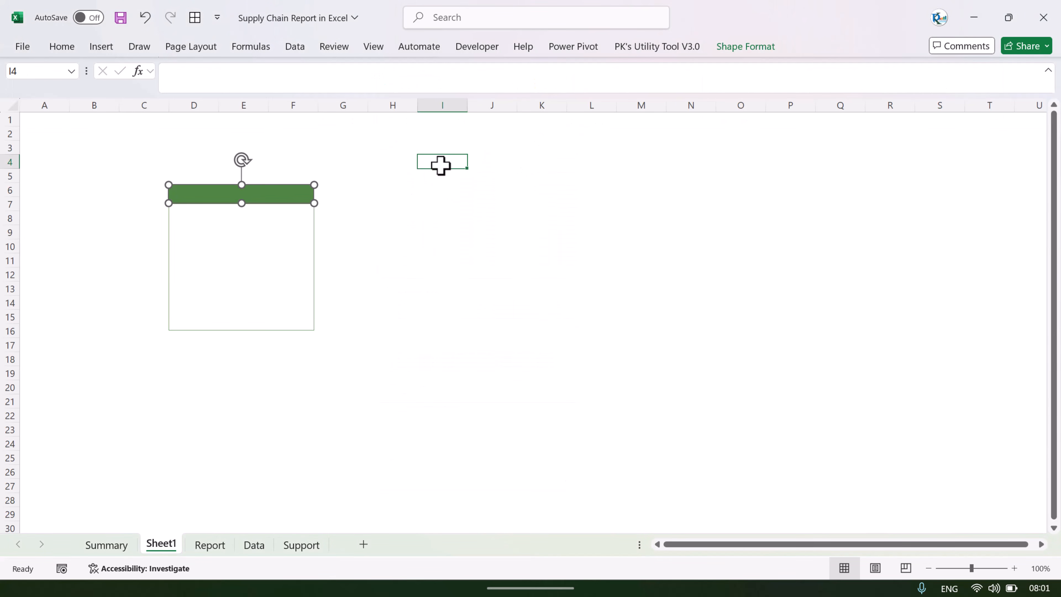
# Step: Apply a dark-variation green gradient that darkens downward to the header strip, following the Summary sheet's chart headers
pyautogui.click(117, 539)
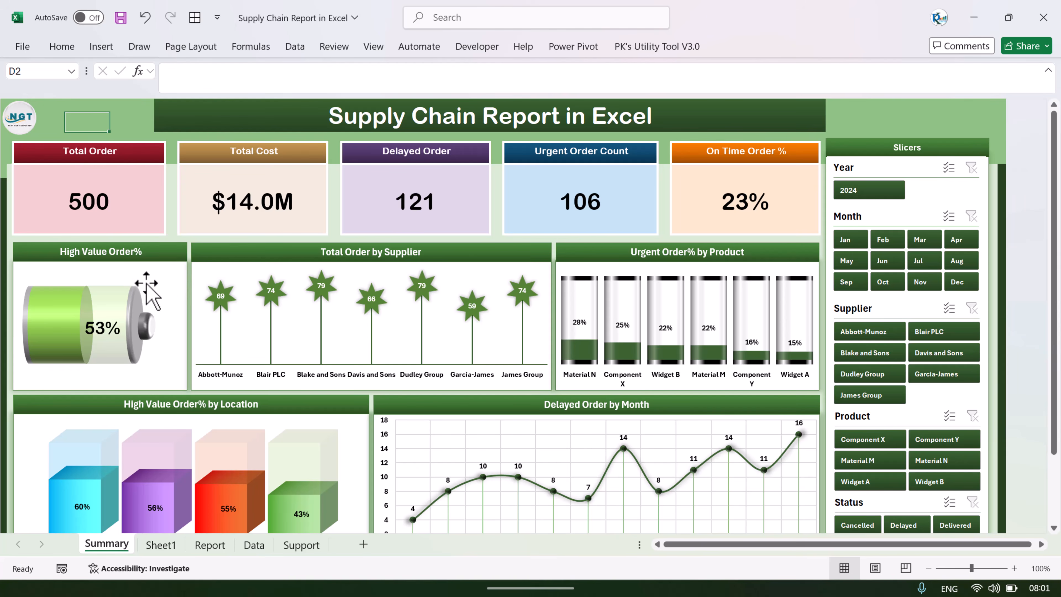
pyautogui.click(300, 545)
pyautogui.click(161, 545)
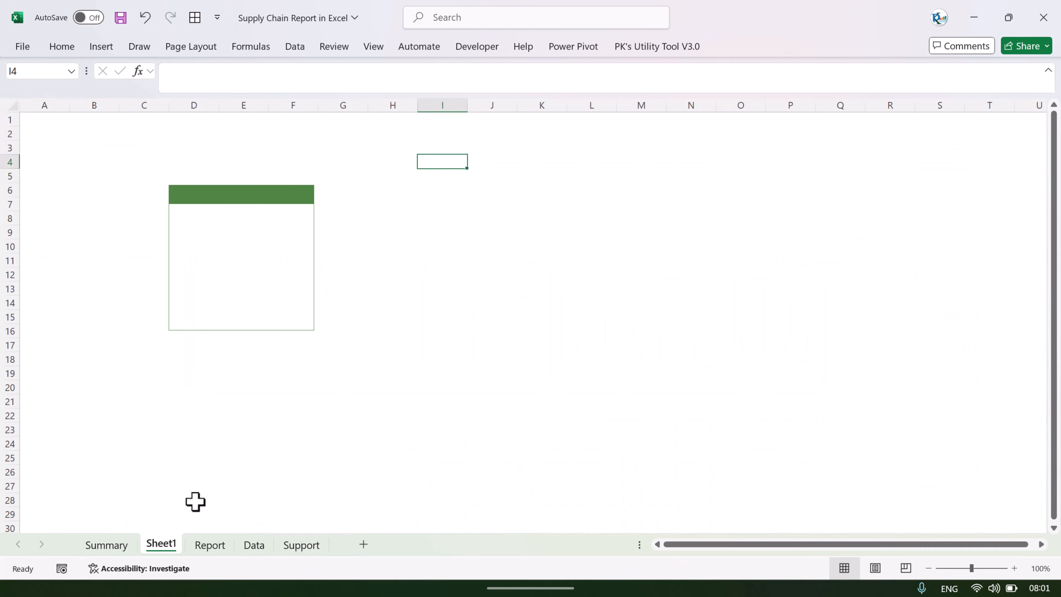
pyautogui.click(294, 192)
pyautogui.click(773, 46)
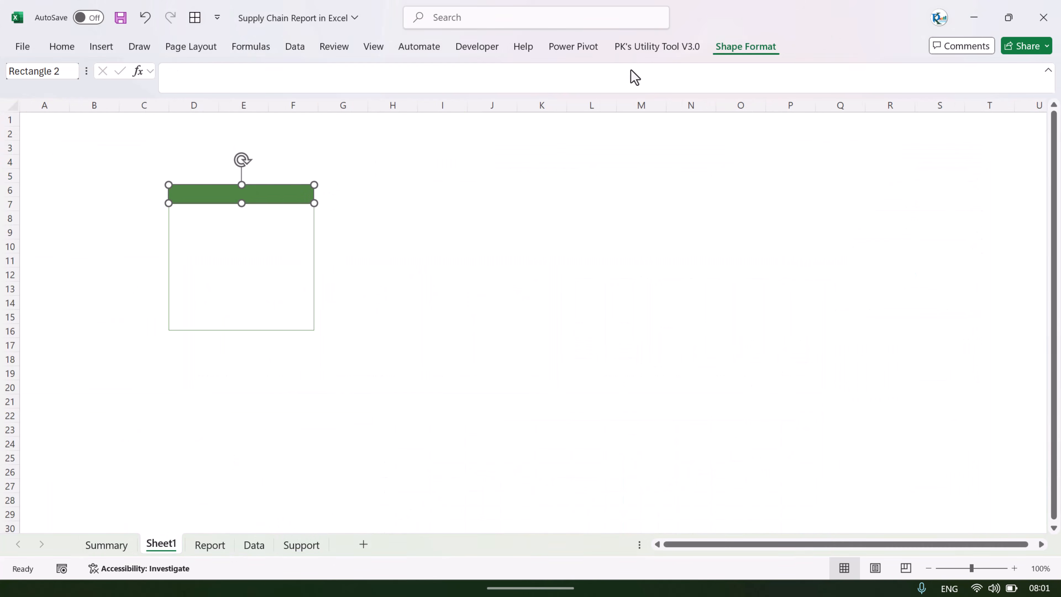
pyautogui.click(432, 69)
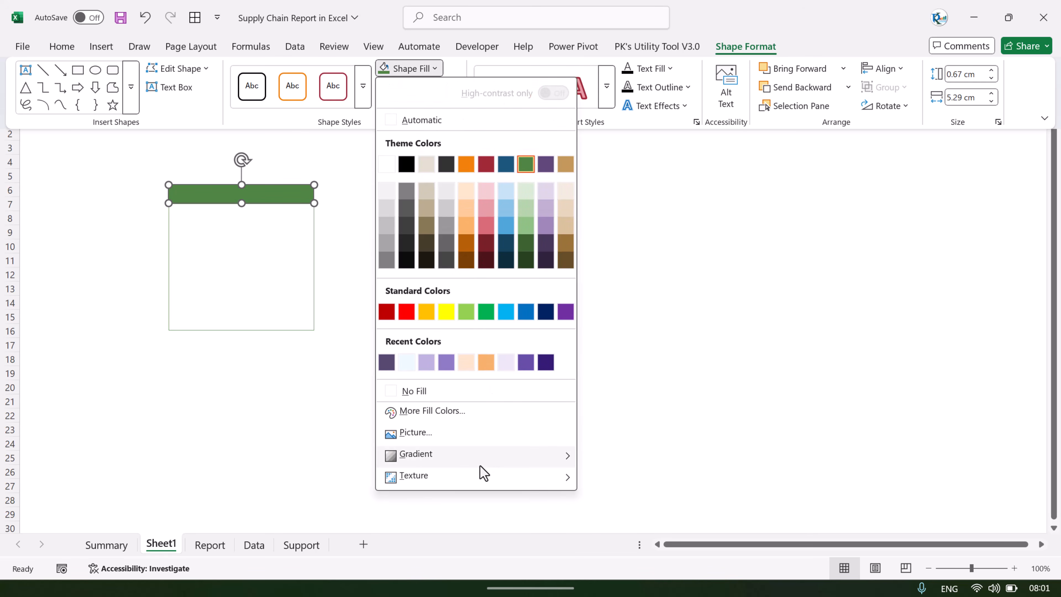
pyautogui.moveTo(480, 458)
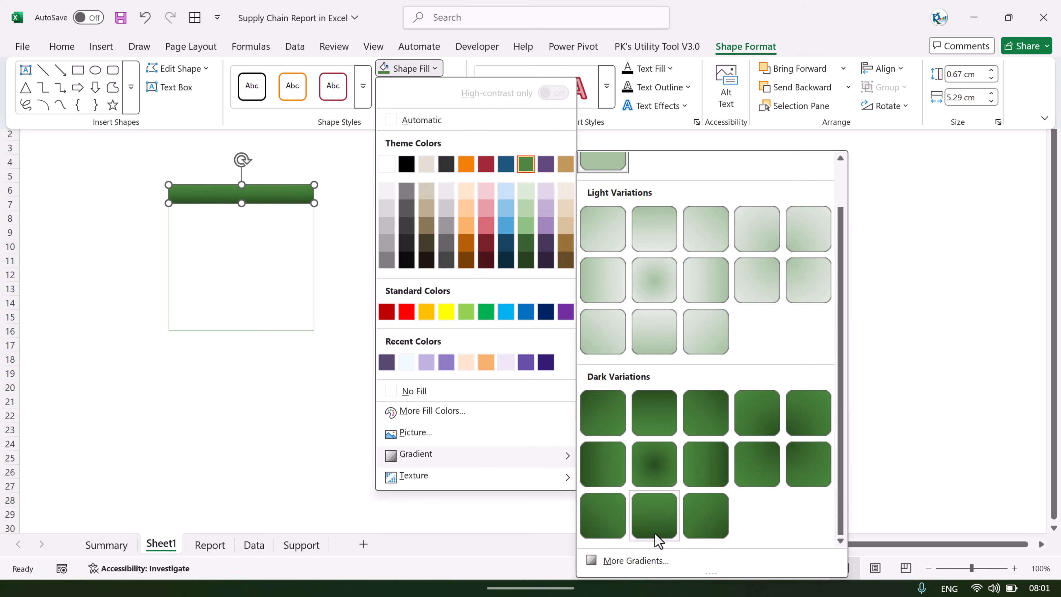
pyautogui.click(654, 515)
pyautogui.press('Escape')
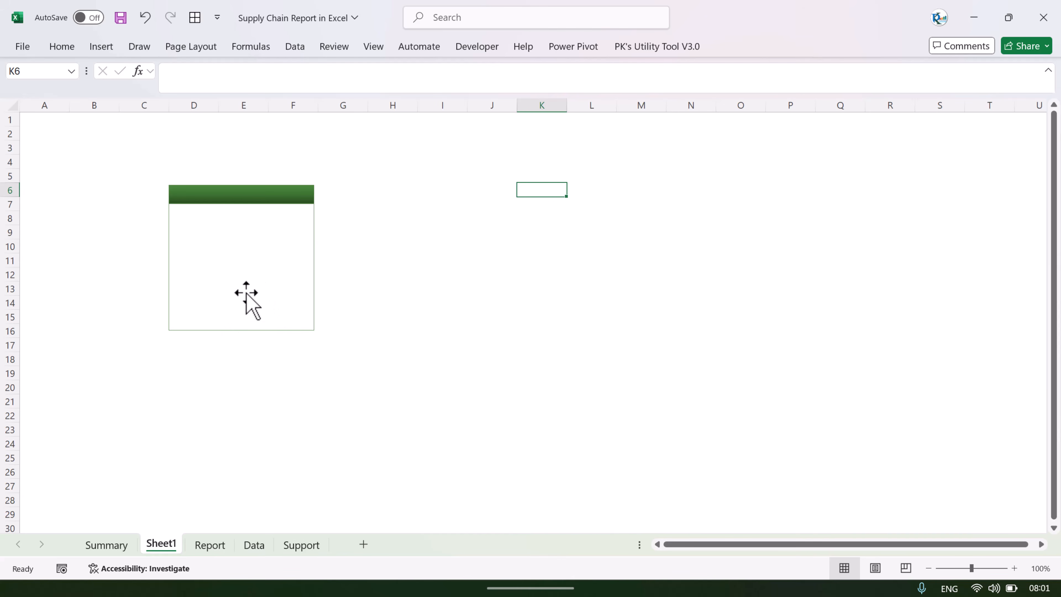
# Step: Select the frame and its header strip on Sheet1 and widen both together into column H
pyautogui.click(107, 545)
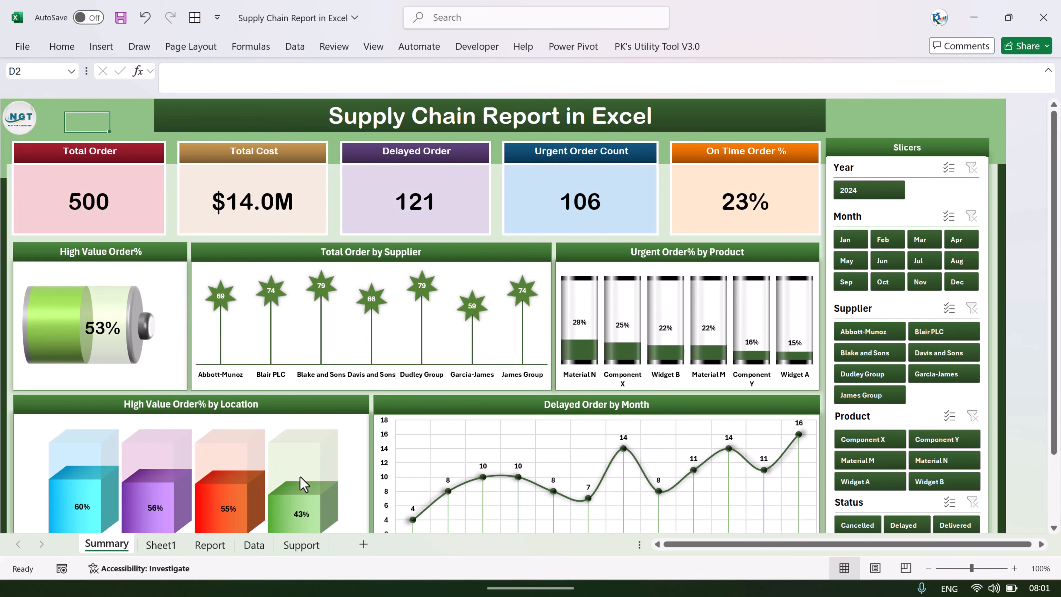
pyautogui.click(301, 545)
pyautogui.click(264, 545)
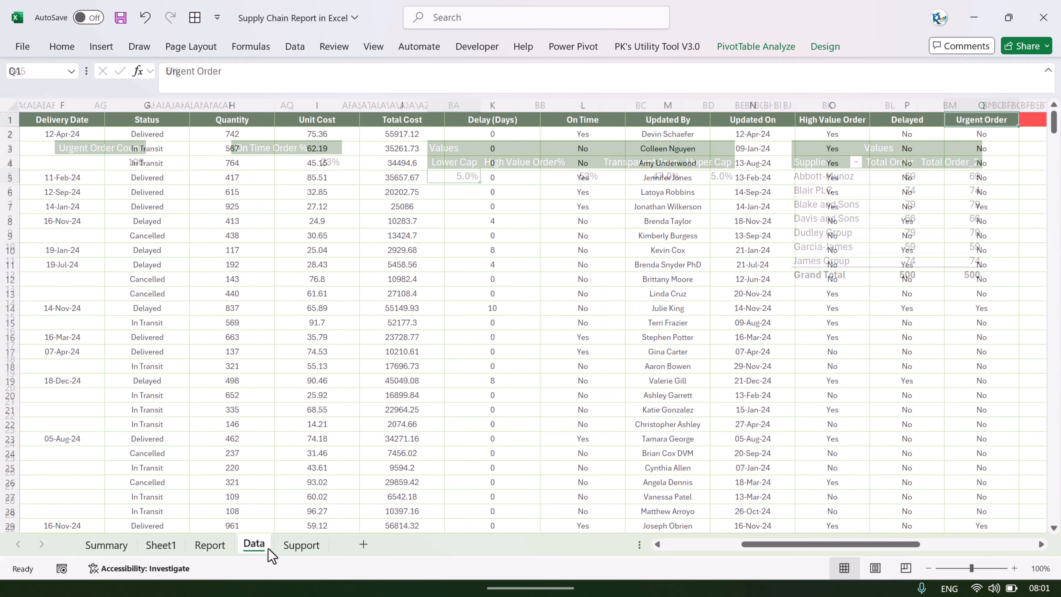
pyautogui.click(163, 546)
pyautogui.click(305, 213)
pyautogui.keyDown('ctrl'); pyautogui.click(288, 195); pyautogui.keyUp('ctrl')
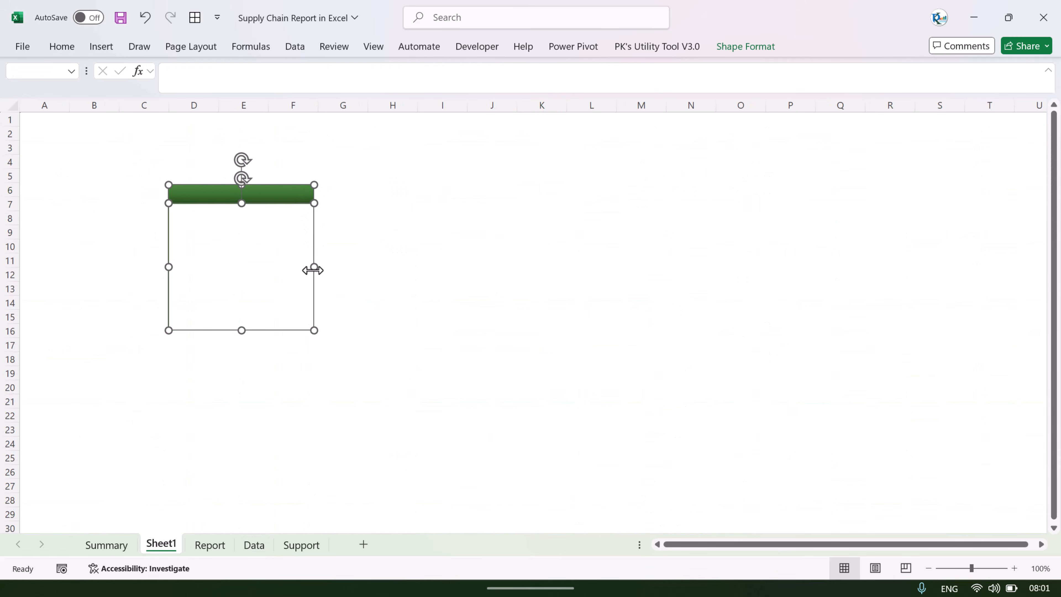
pyautogui.moveTo(314, 268); pyautogui.dragTo(388, 267)
pyautogui.click(432, 263)
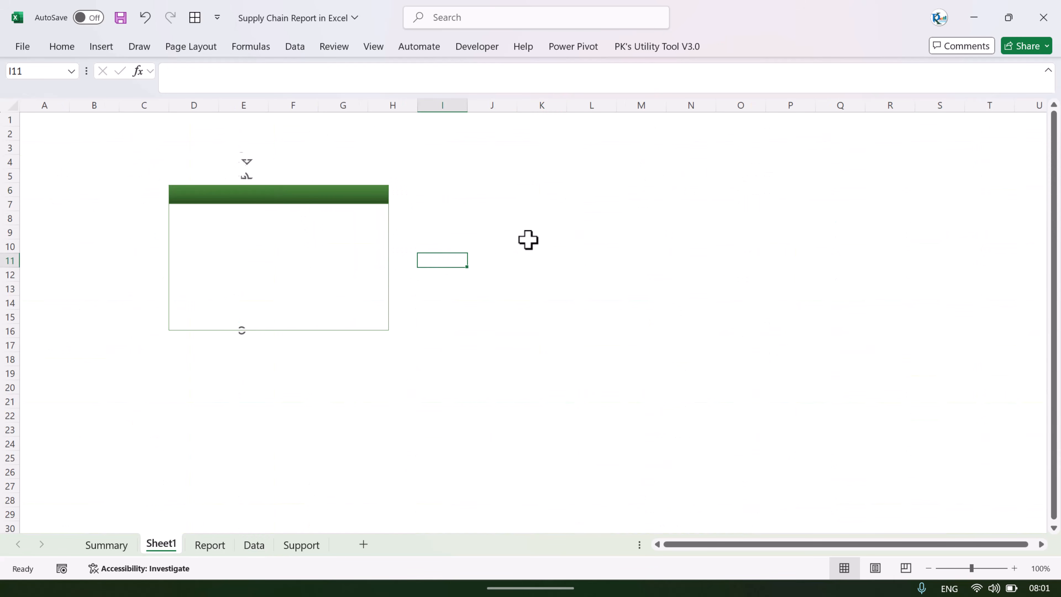
pyautogui.click(550, 227)
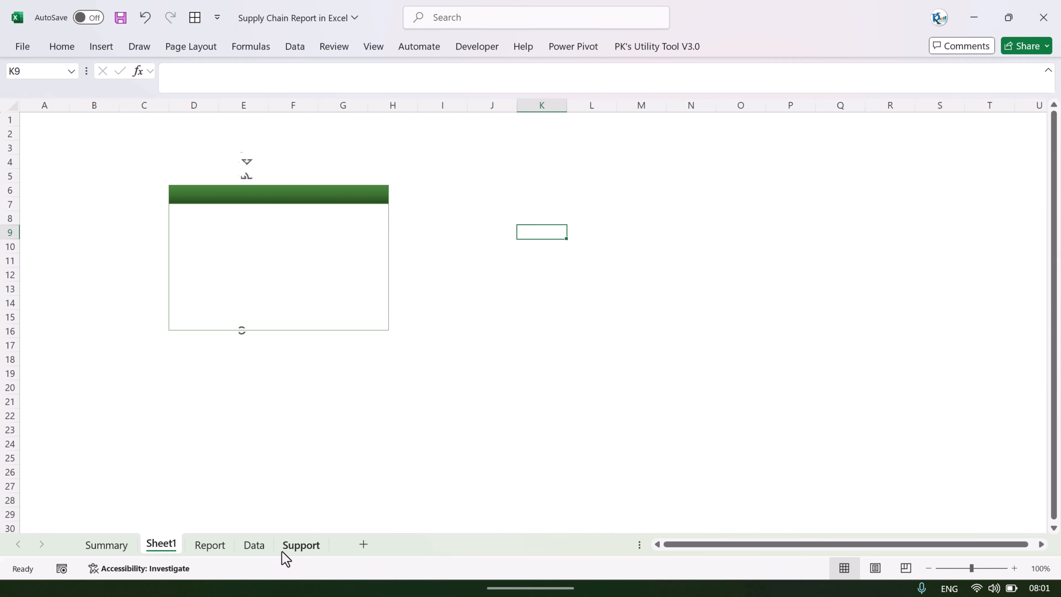
# Step: Insert a 3-D Stacked Bar chart from the Support sheet's pivot table containing Lower Cap, High Value Order%, Transparent Area and Upper Cap
pyautogui.click(301, 545)
pyautogui.click(468, 162)
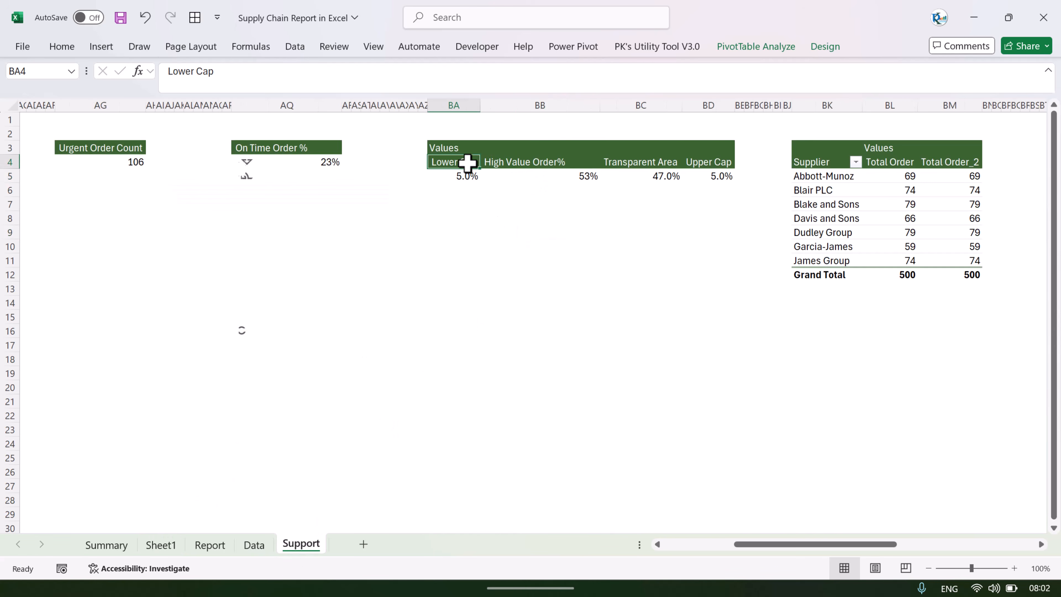
pyautogui.click(543, 163)
pyautogui.click(669, 164)
pyautogui.click(468, 172)
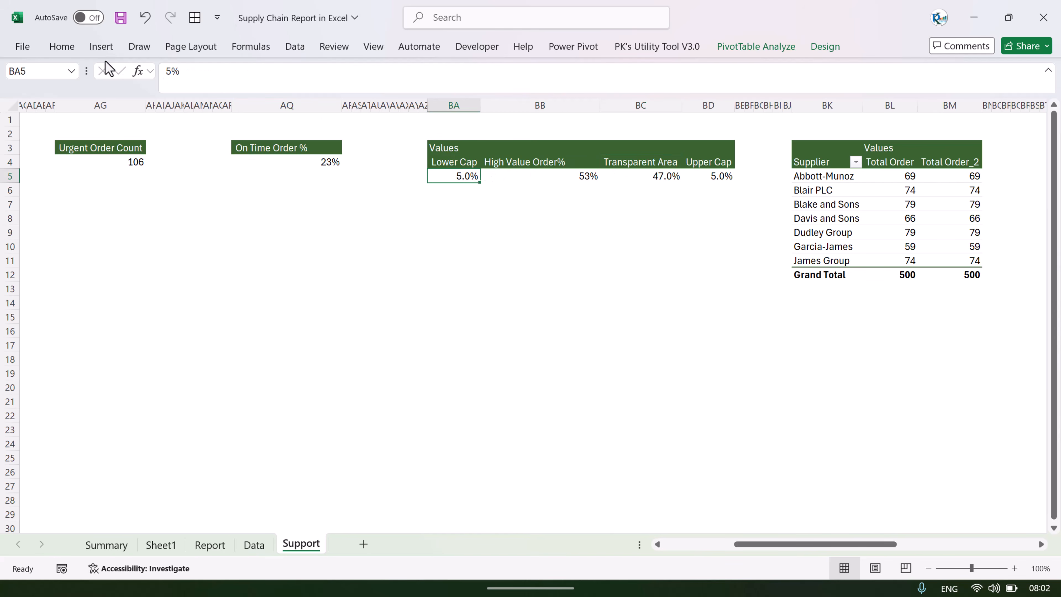
pyautogui.click(101, 46)
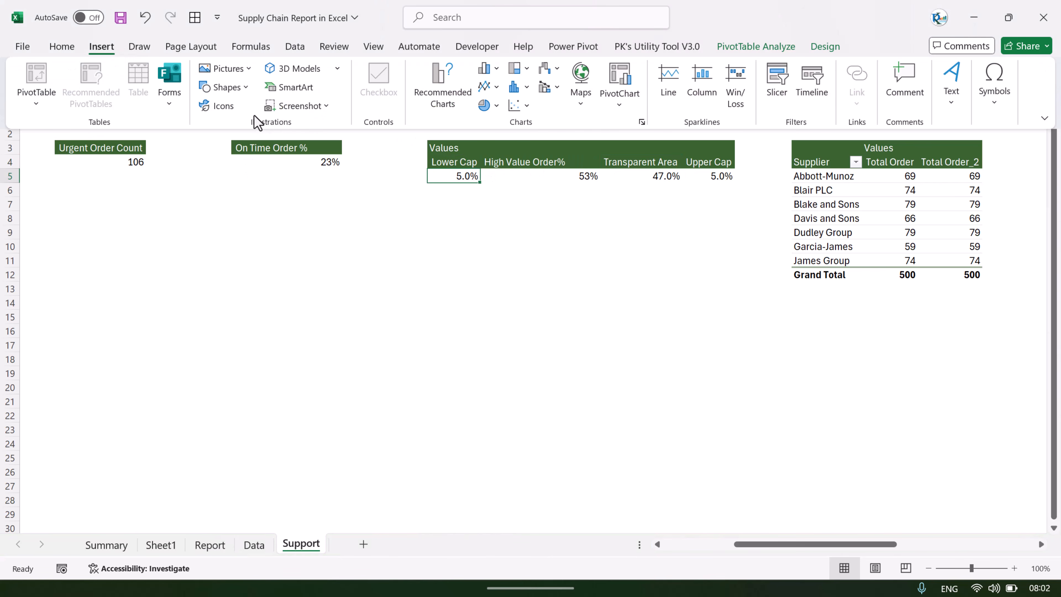
pyautogui.click(487, 69)
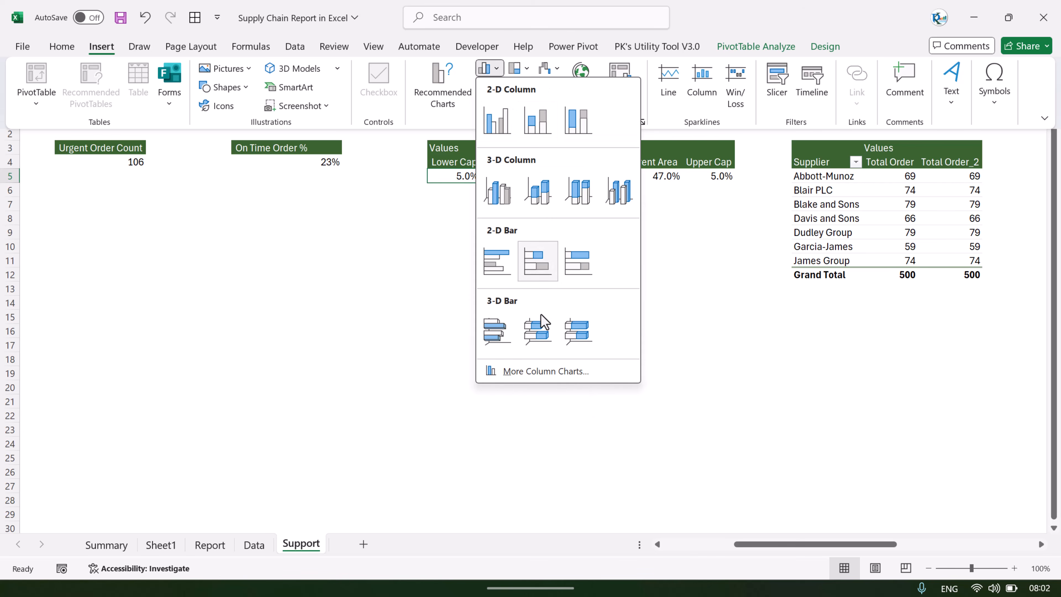
pyautogui.click(539, 330)
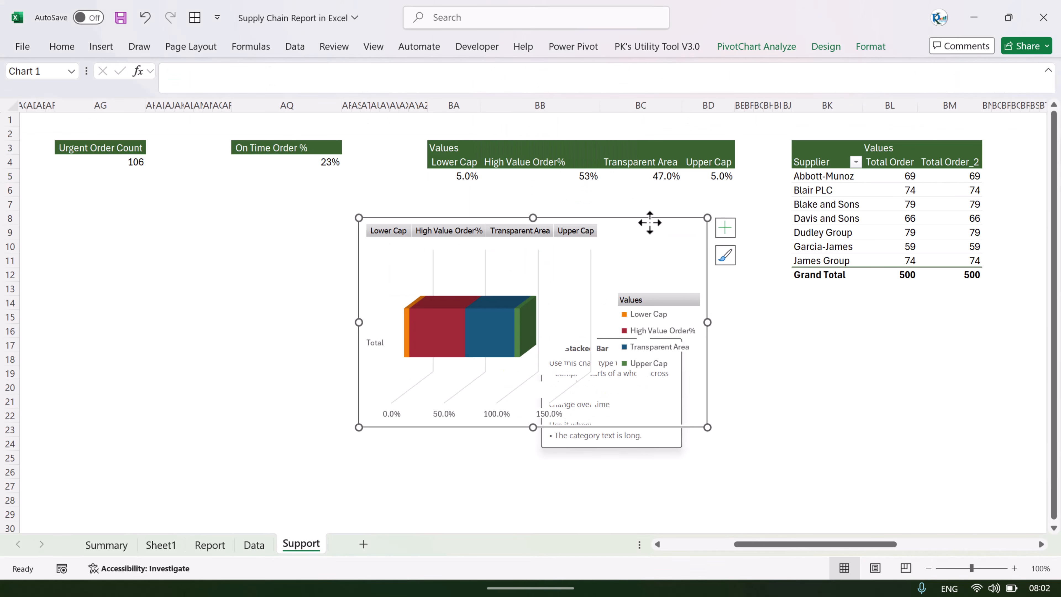
# Step: Move the new pivot chart from the Support sheet to Sheet1 and place it beside the green-headed frame
pyautogui.hotkey('ctrl', 'x')
pyautogui.click(164, 549)
pyautogui.click(562, 344)
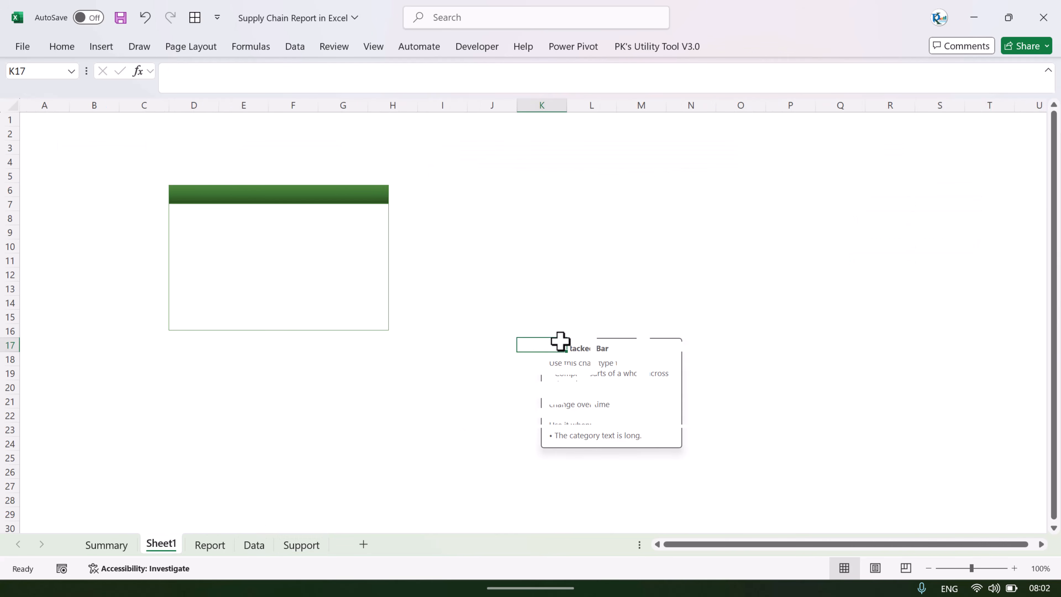
pyautogui.hotkey('ctrl', 'v')
pyautogui.moveTo(609, 350); pyautogui.dragTo(535, 167)
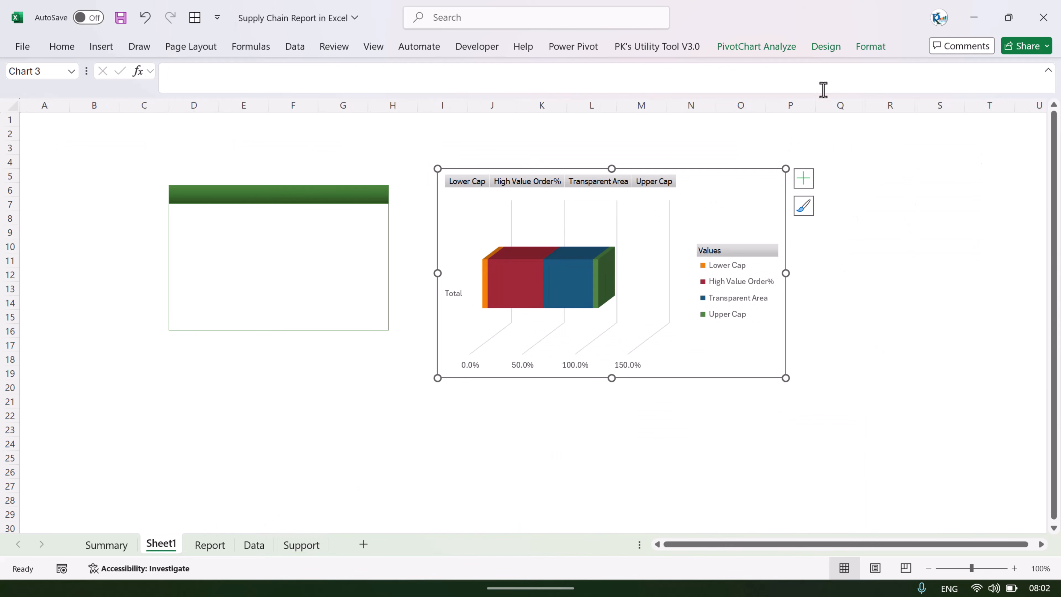
# Step: Hide all field buttons on the pivot chart and remove its axes and gridlines
pyautogui.click(873, 50)
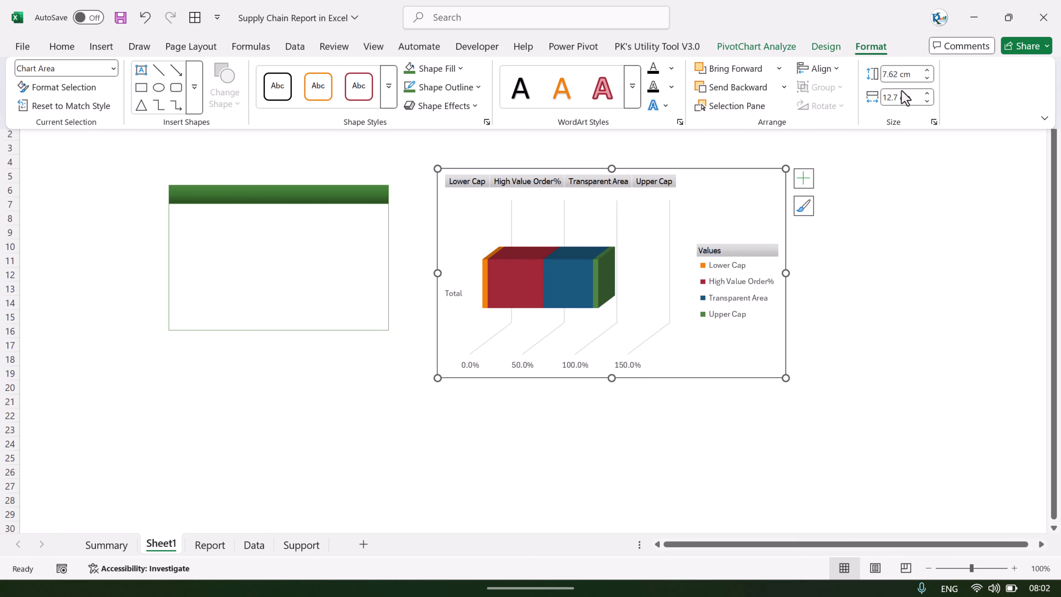
pyautogui.click(749, 50)
pyautogui.click(848, 104)
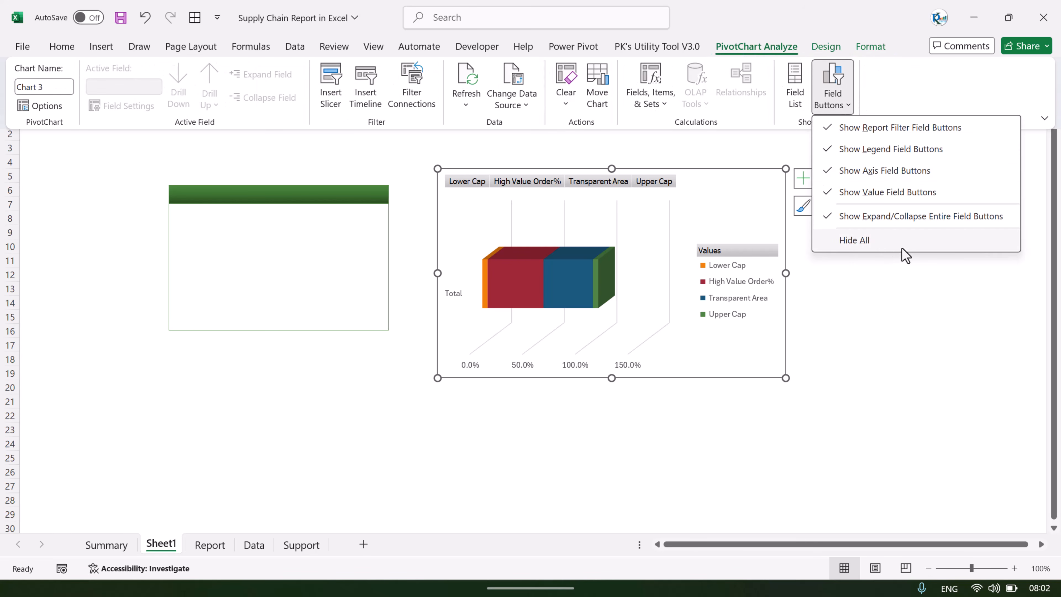
pyautogui.click(855, 240)
pyautogui.click(803, 179)
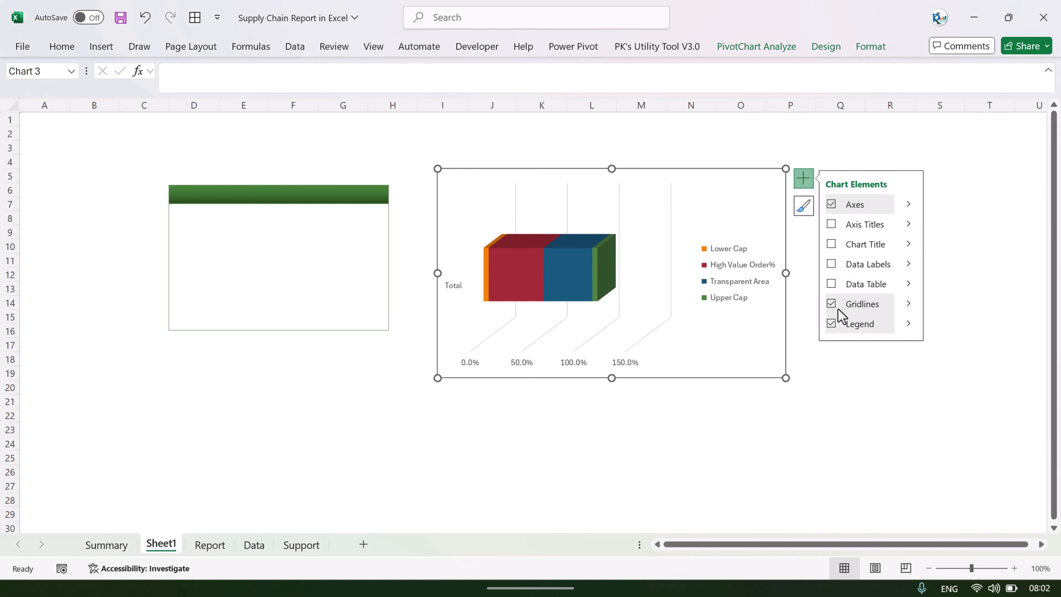
pyautogui.click(832, 205)
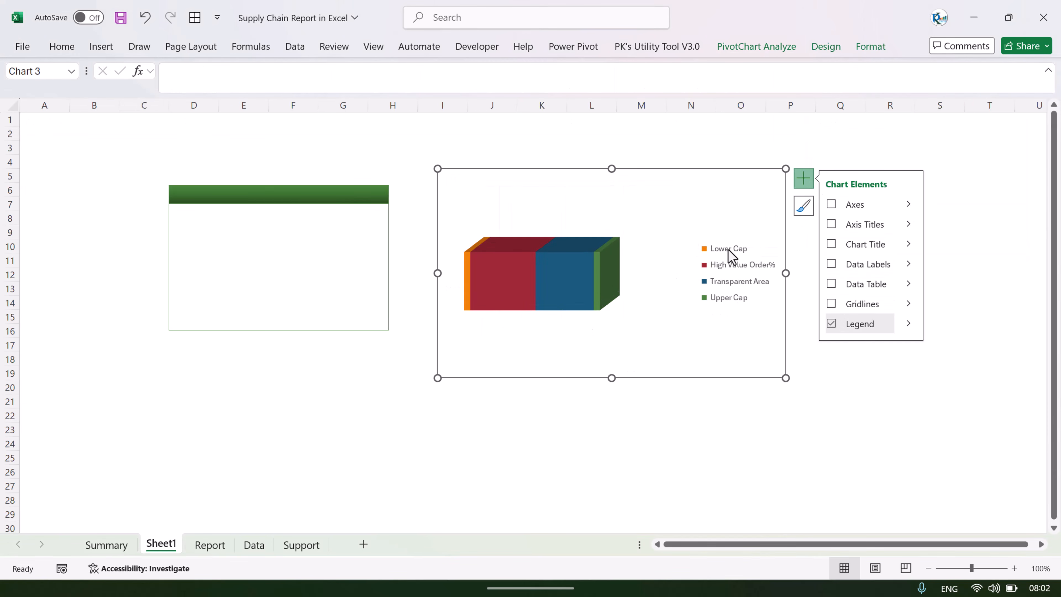
# Step: Fill the Upper Cap and Lower Cap series of the chart with a light gray theme color
pyautogui.click(601, 271)
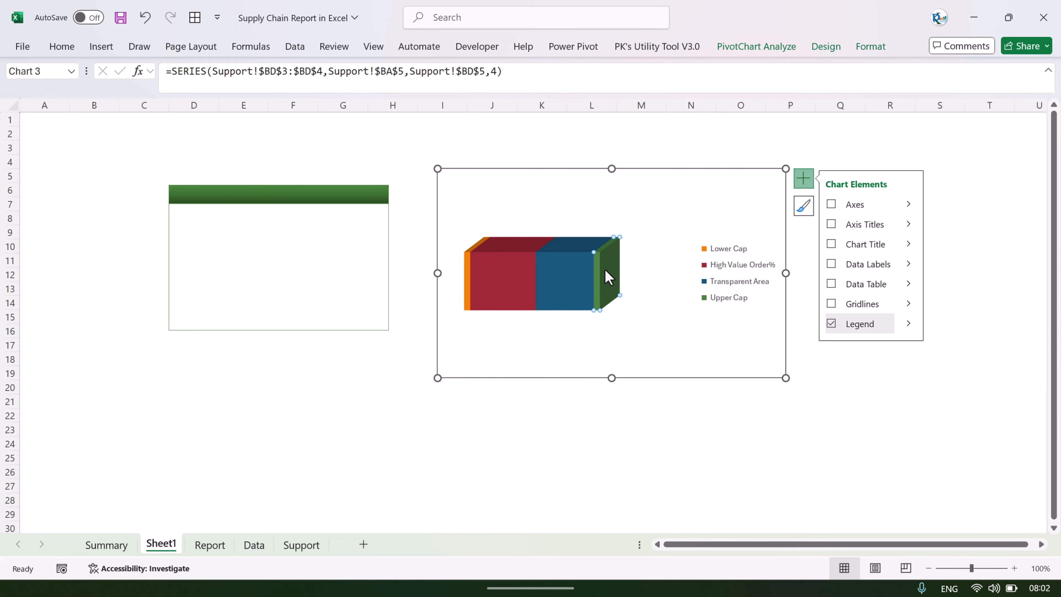
pyautogui.click(873, 48)
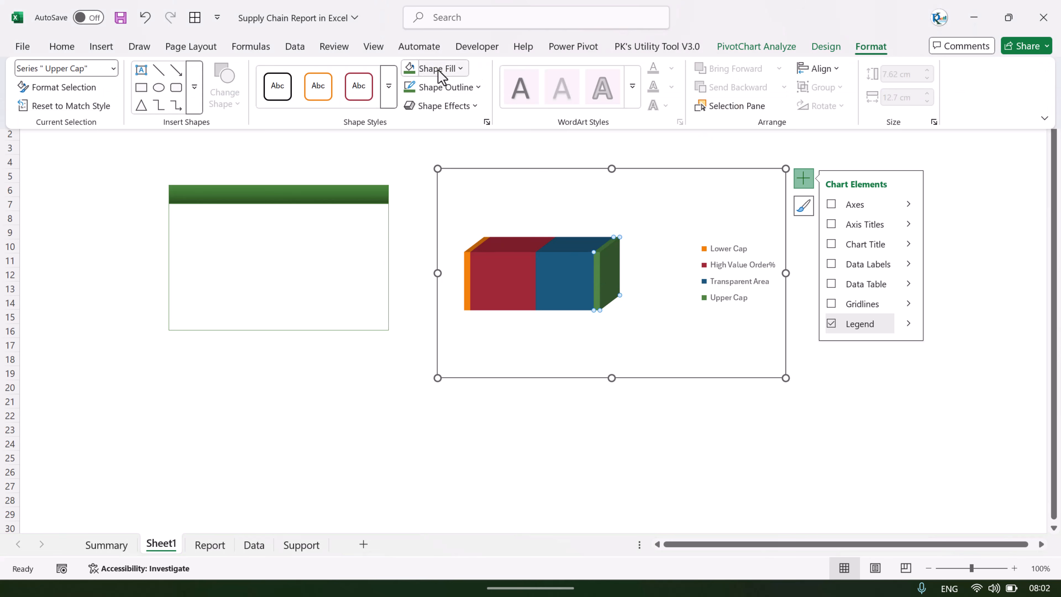
pyautogui.click(434, 69)
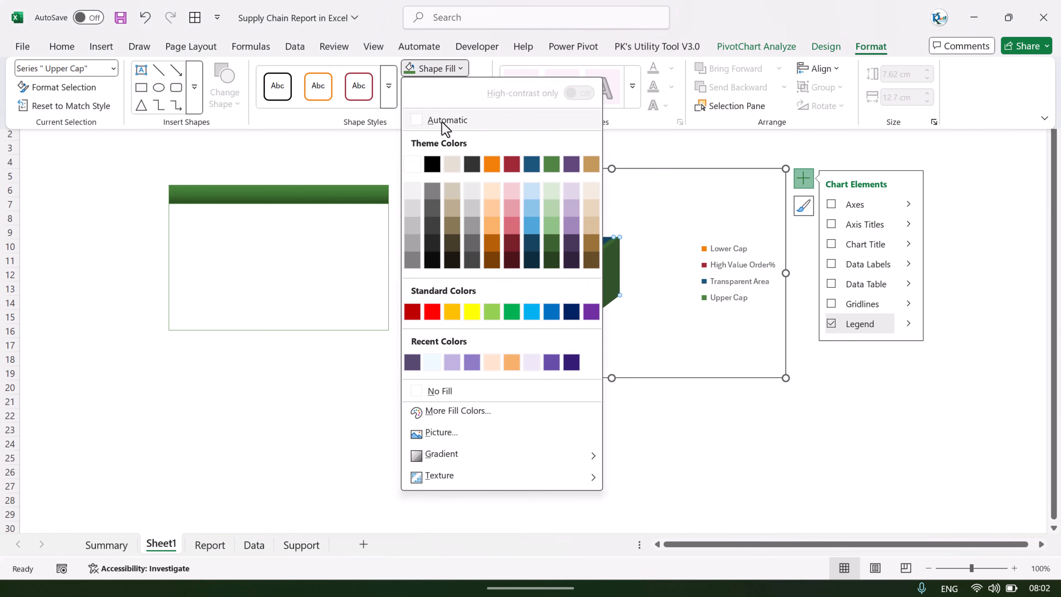
pyautogui.click(413, 232)
pyautogui.click(472, 275)
pyautogui.press('F4')
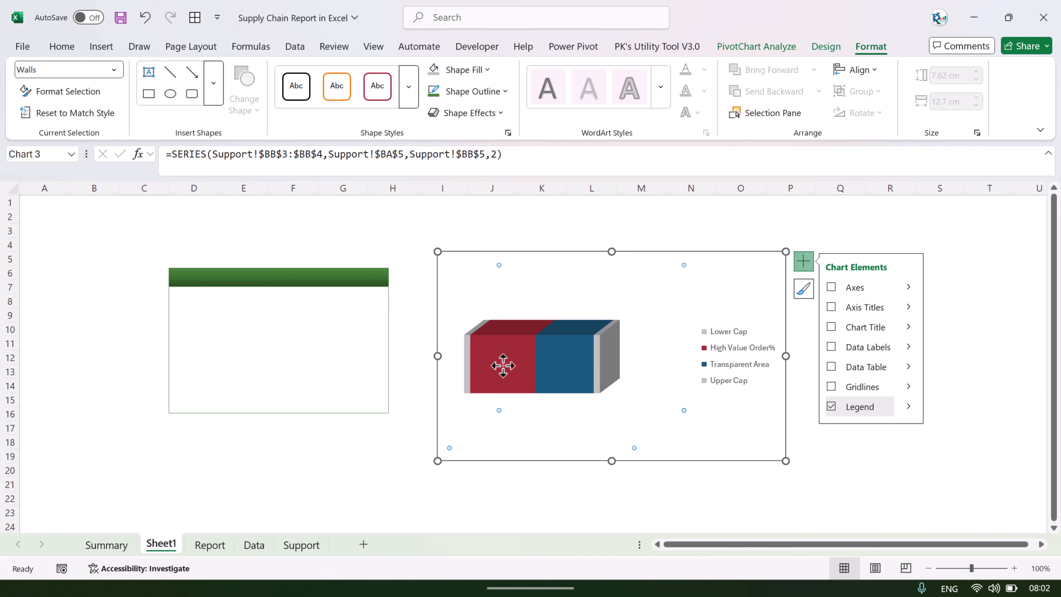
# Step: Fill the High Value Order% and Transparent Area series with Dark Green, Accent 4
pyautogui.click(473, 80)
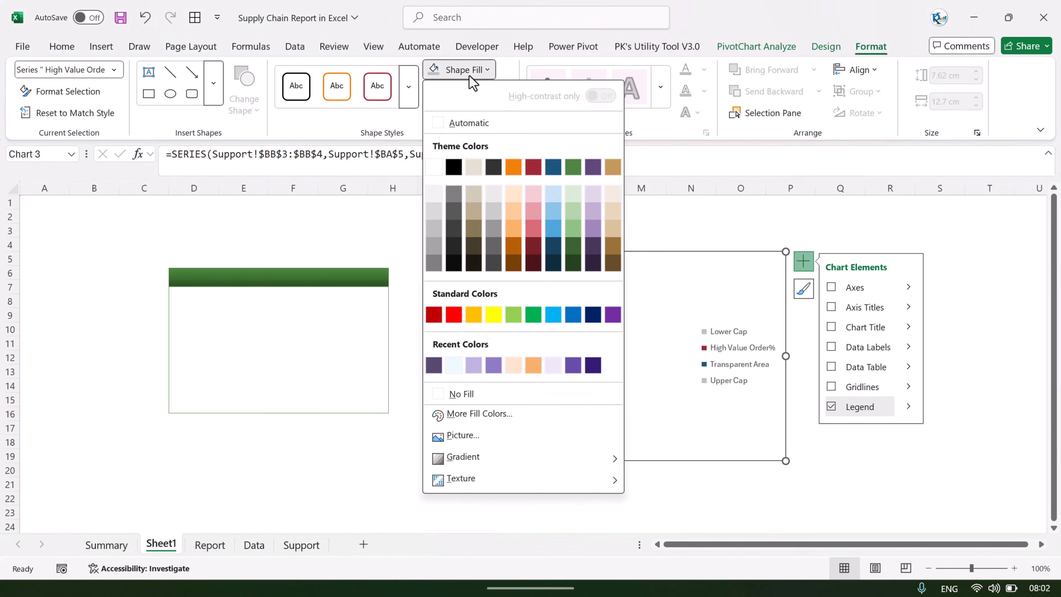
pyautogui.click(573, 168)
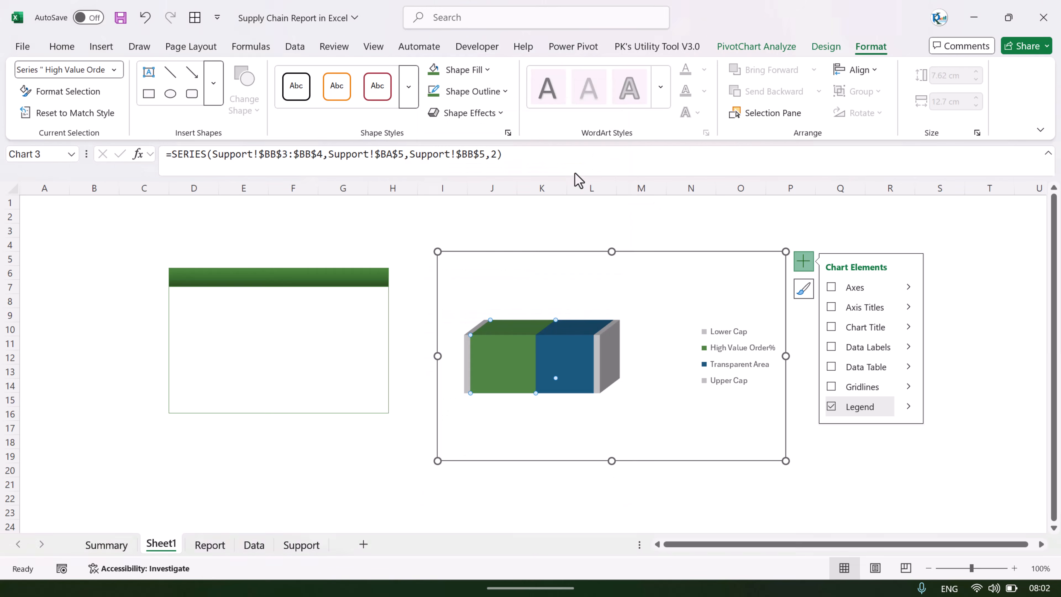
pyautogui.click(569, 354)
pyautogui.click(434, 69)
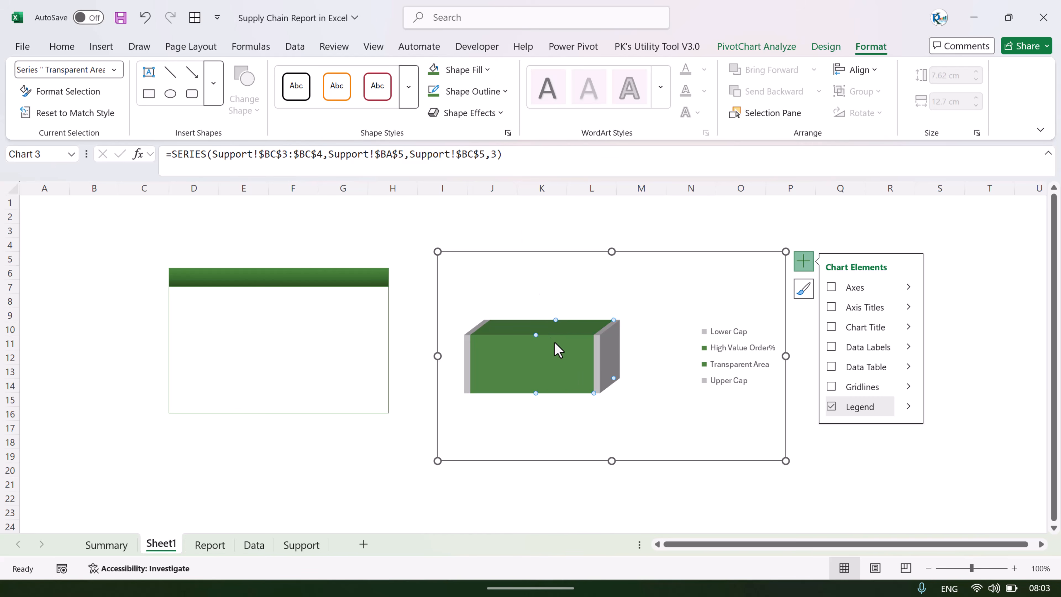
# Step: Change the column shape of the stacked bar from Box to Cylinder in the data series formatting
pyautogui.rightClick(565, 358)
pyautogui.click(625, 271)
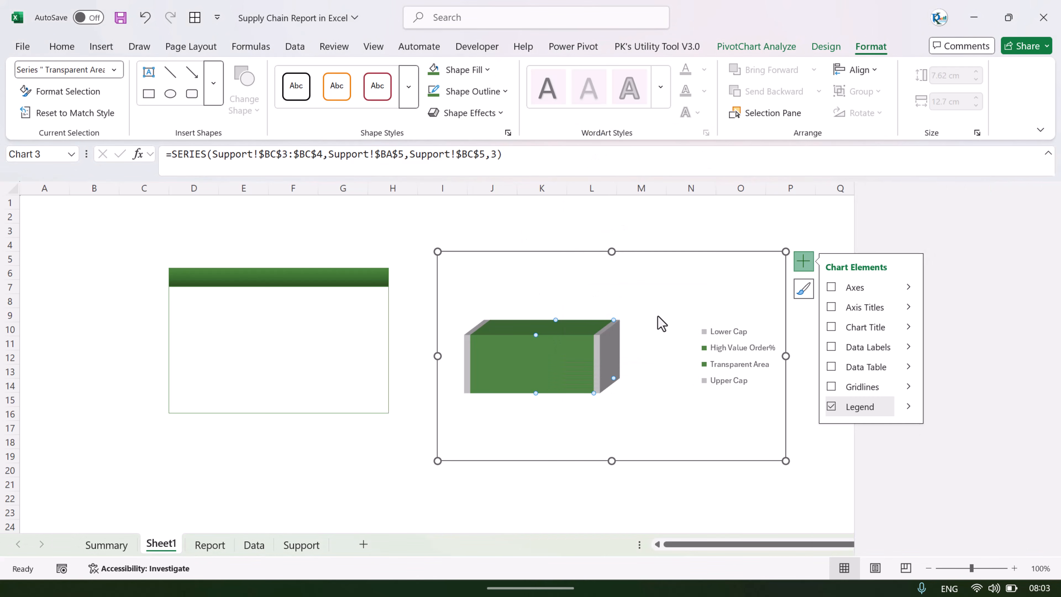
pyautogui.click(803, 262)
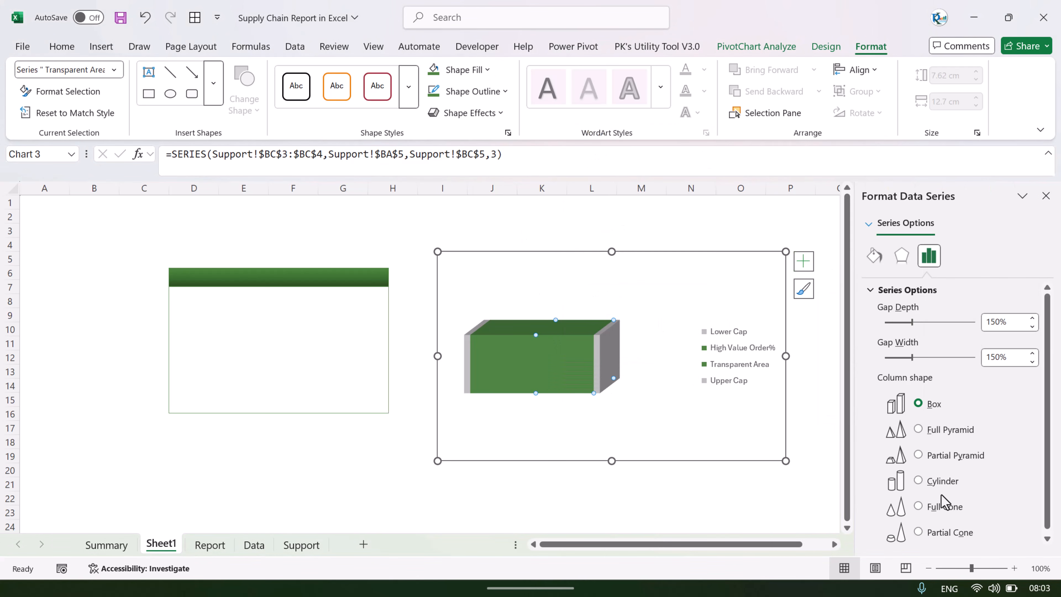
pyautogui.click(919, 481)
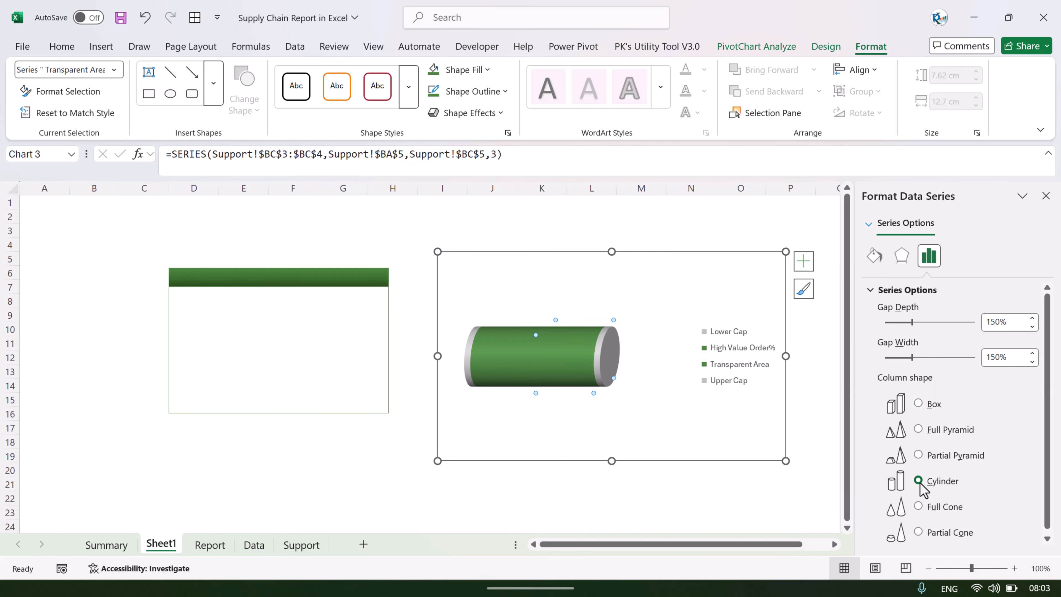
# Step: Set the Transparent Area series' solid fill transparency to 85%
pyautogui.click(875, 258)
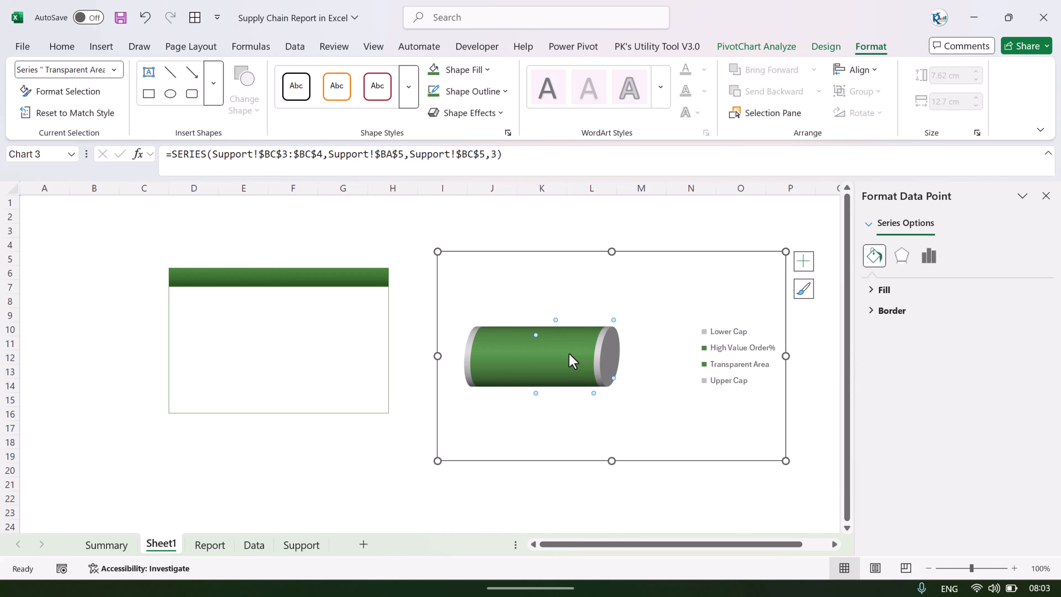
pyautogui.click(883, 290)
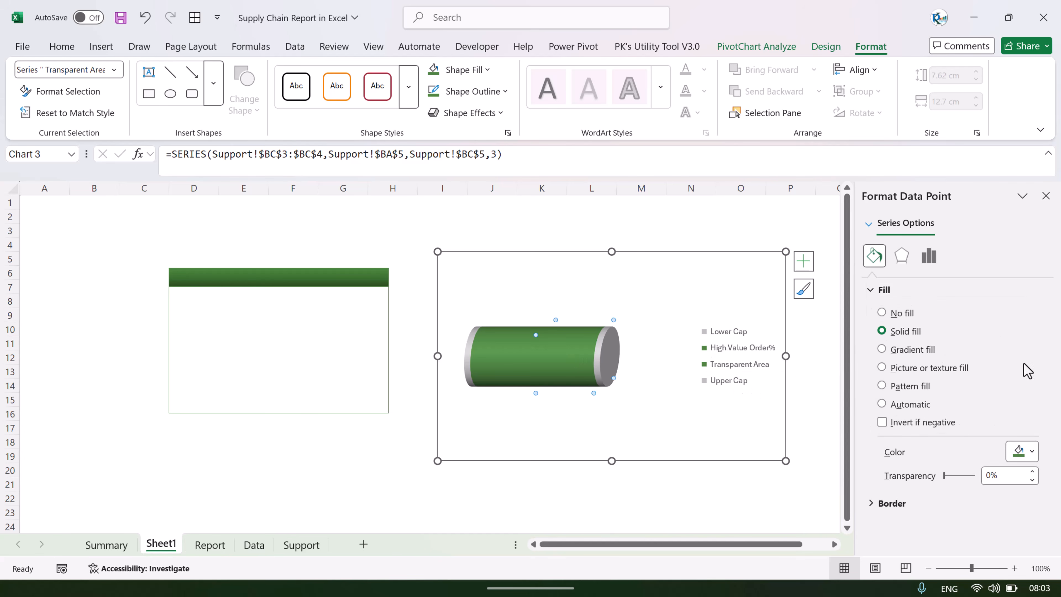
pyautogui.click(998, 476)
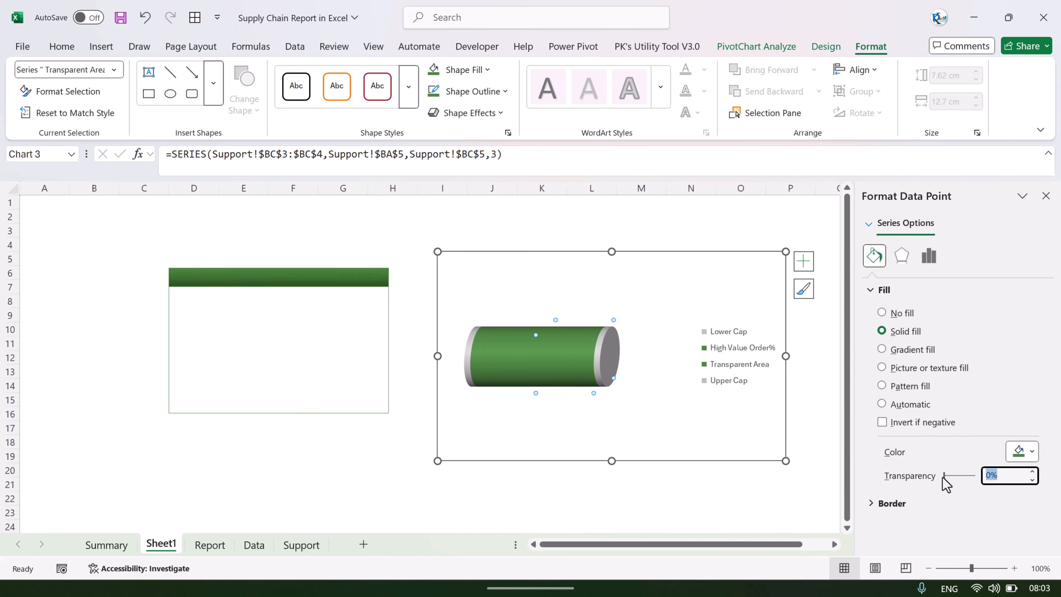
pyautogui.write('85')
pyautogui.click(781, 382)
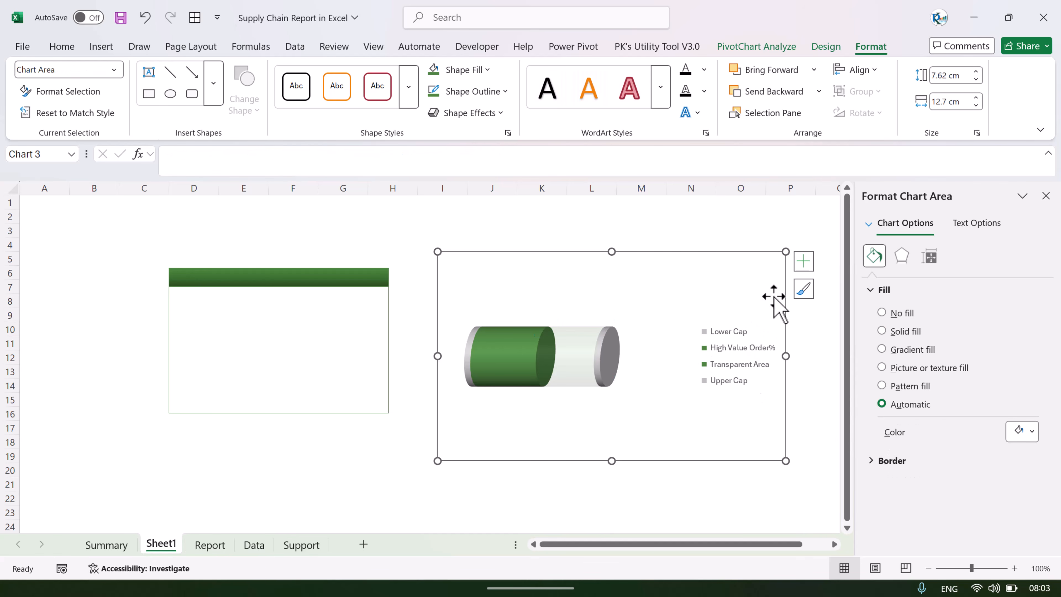
# Step: Remove the chart's legend and set the series' gap depth and gap width to 0%
pyautogui.click(804, 261)
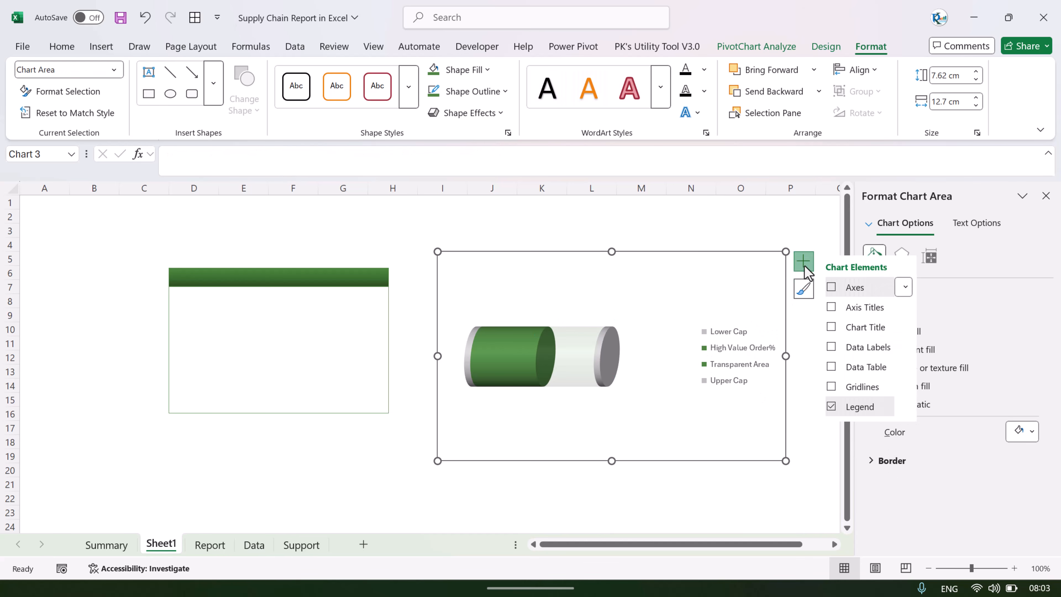
pyautogui.click(831, 406)
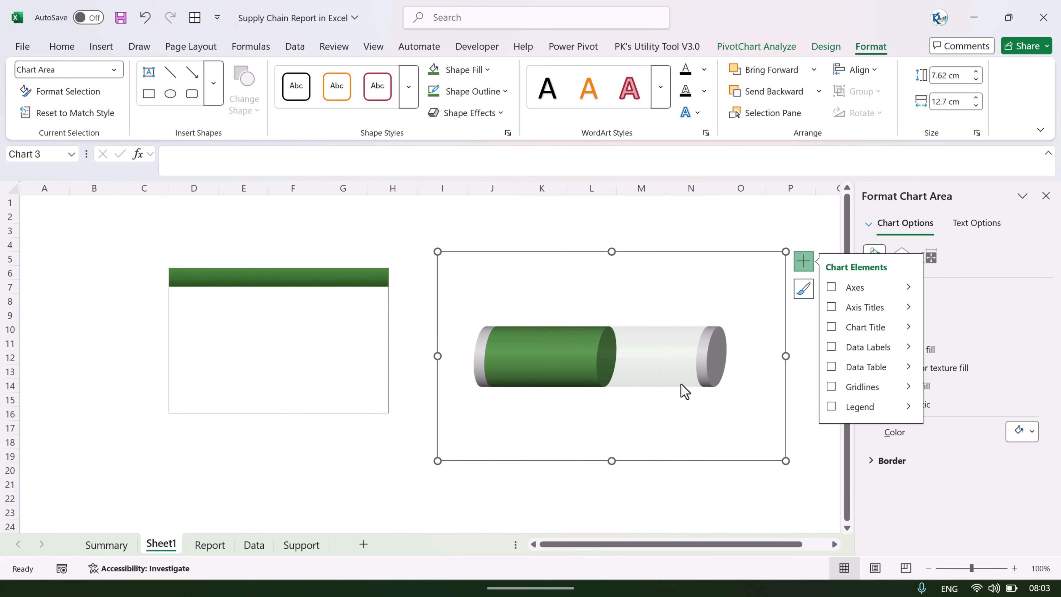
pyautogui.rightClick(628, 346)
pyautogui.moveTo(614, 338); pyautogui.dragTo(611, 308)
pyautogui.rightClick(611, 307)
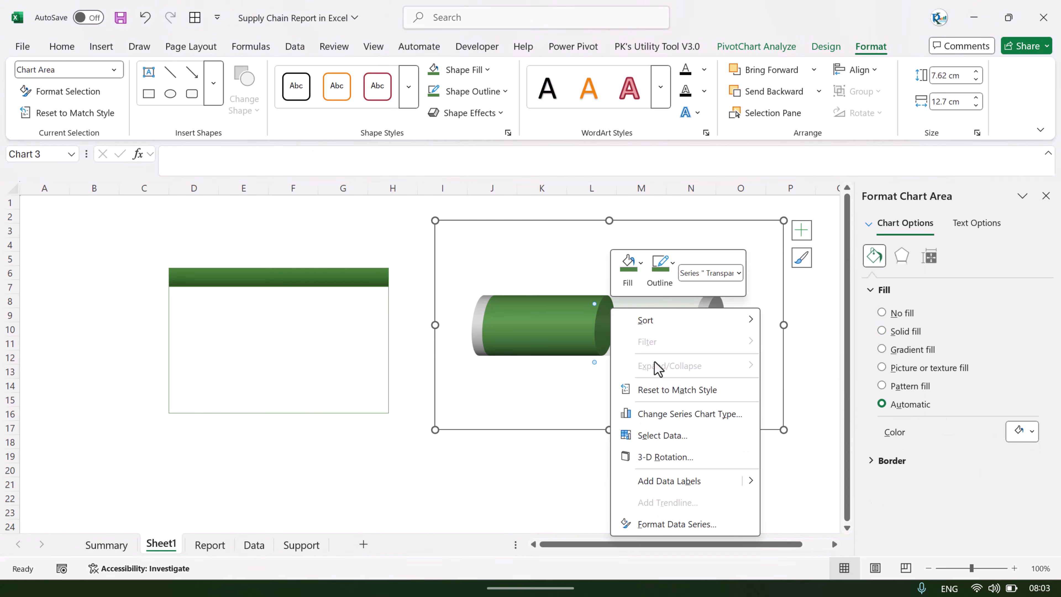
pyautogui.click(677, 524)
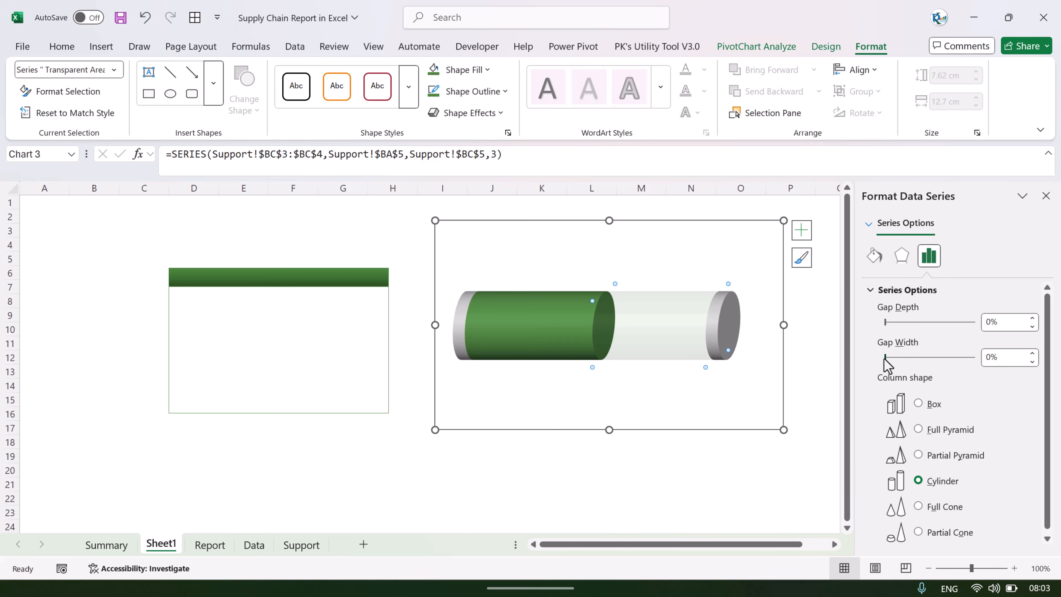
# Step: Reduce the chart's height to about 5.28 cm, keeping its lower edge in place
pyautogui.moveTo(609, 228); pyautogui.dragTo(623, 295)
pyautogui.rightClick(624, 378)
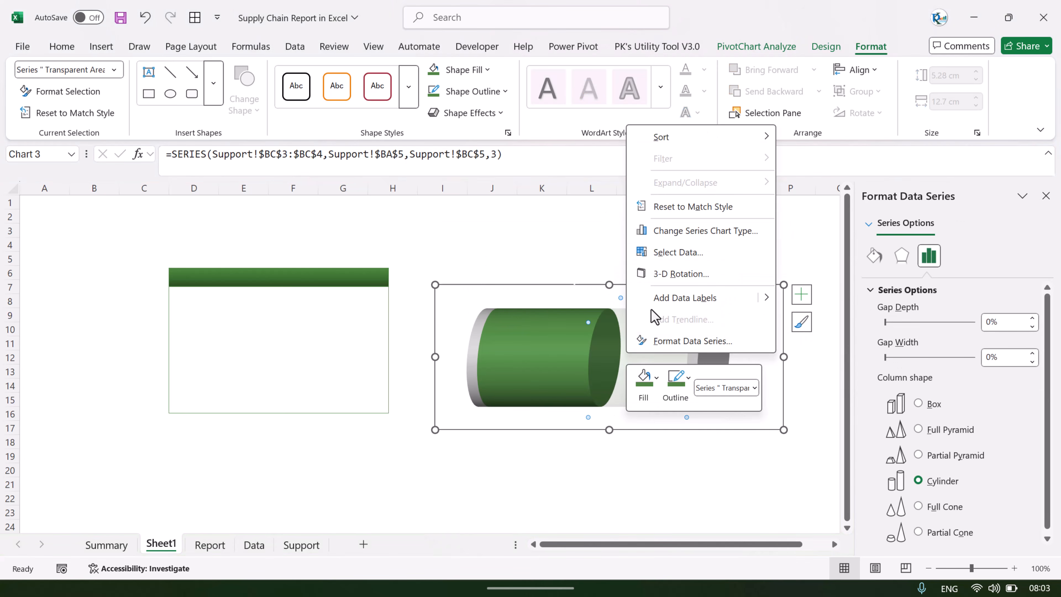
pyautogui.press('Escape')
# Step: Set the chart's 3-D rotation to 10° for both X and Y, and shift the chart level with the frame
pyautogui.click(671, 282)
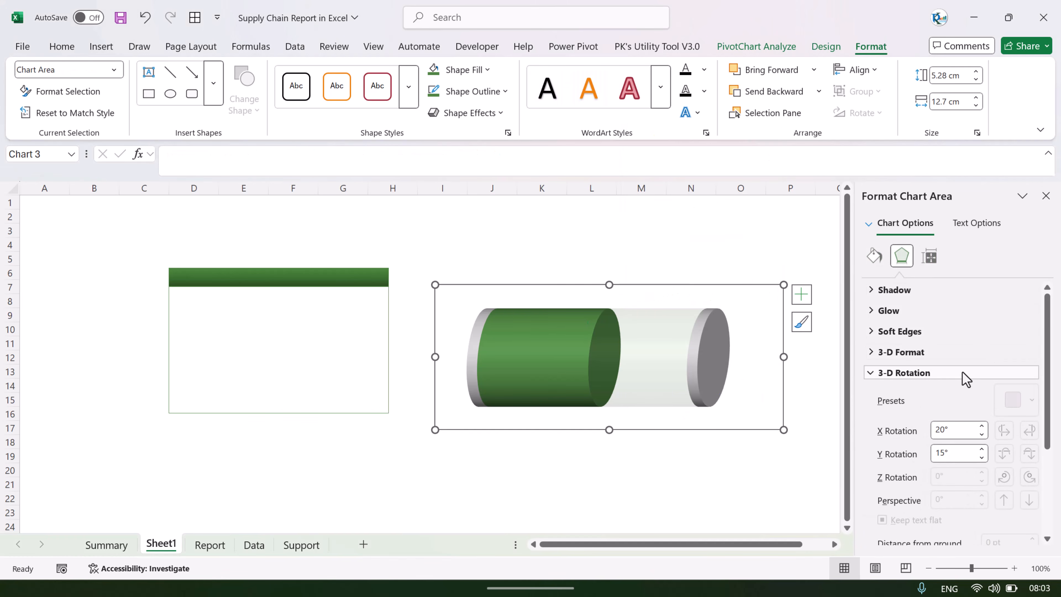
pyautogui.click(982, 450)
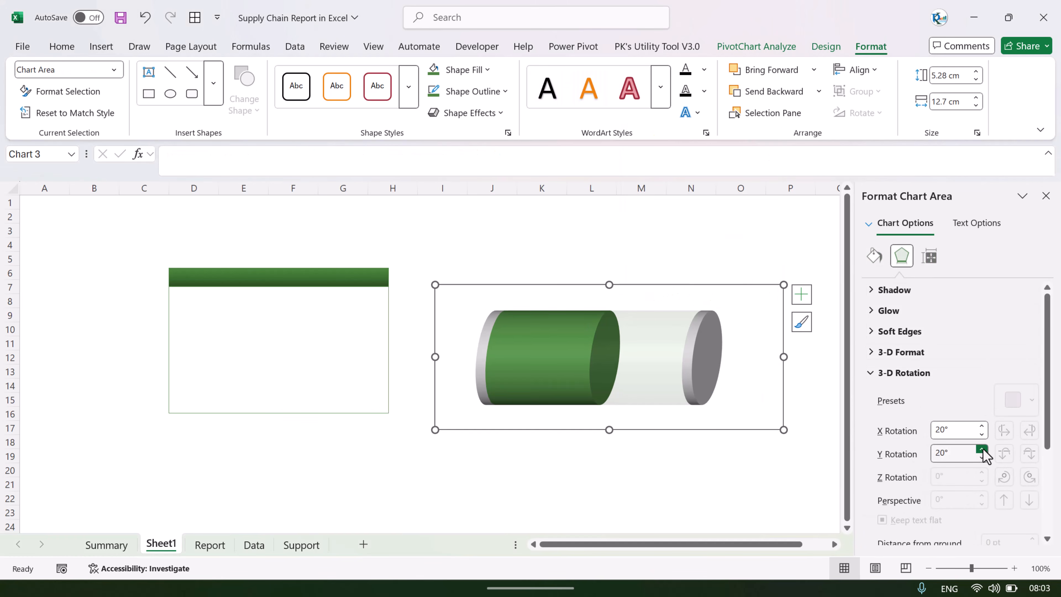
pyautogui.click(982, 434)
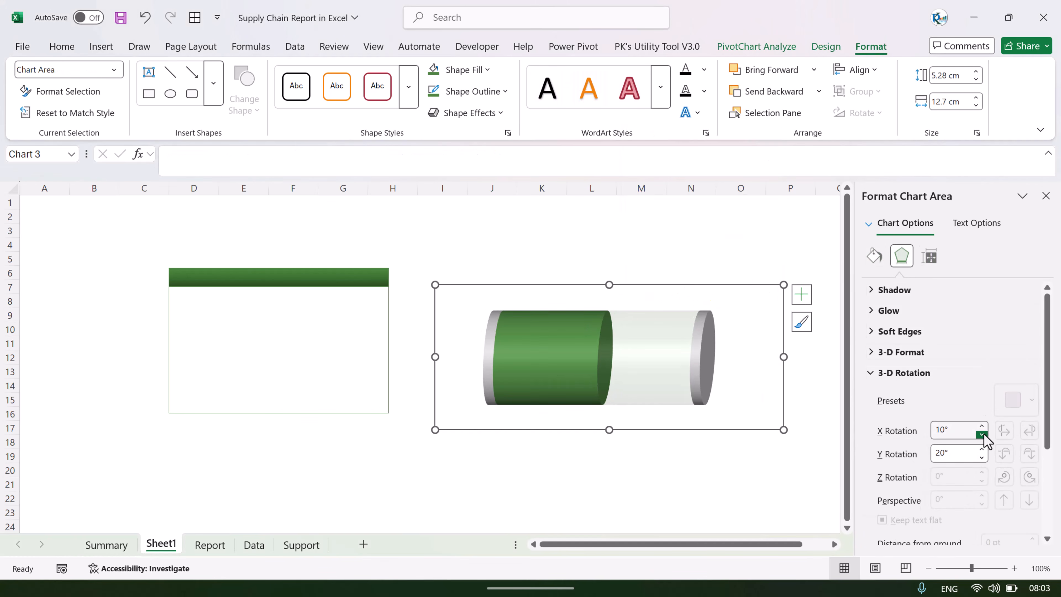
pyautogui.click(982, 458)
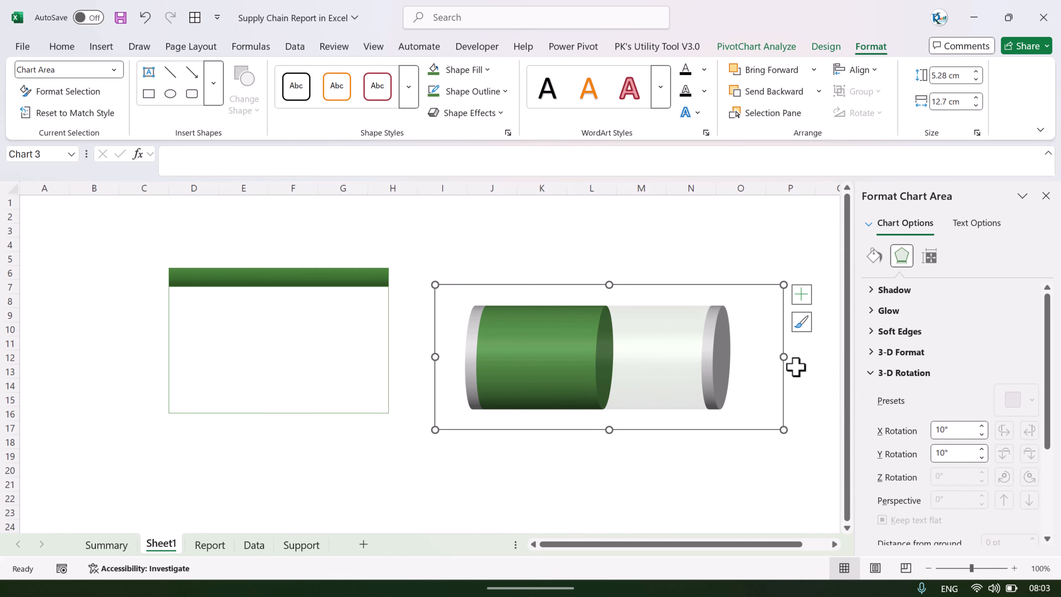
pyautogui.moveTo(739, 308); pyautogui.dragTo(716, 292)
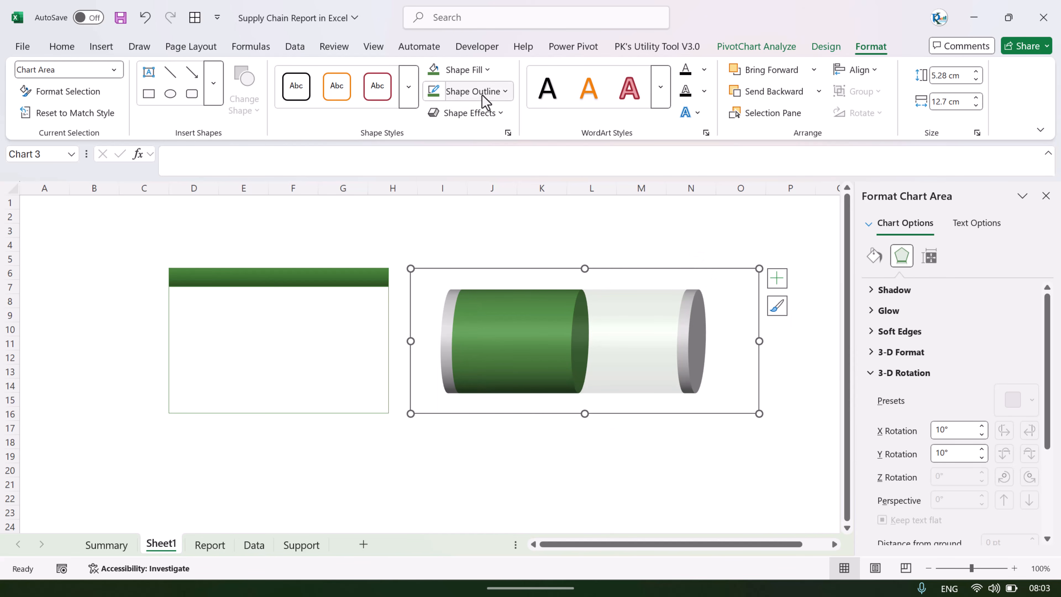
# Step: Remove the chart's outline and fill, and fit the battery chart at a reduced size inside the frame below the header
pyautogui.click(474, 91)
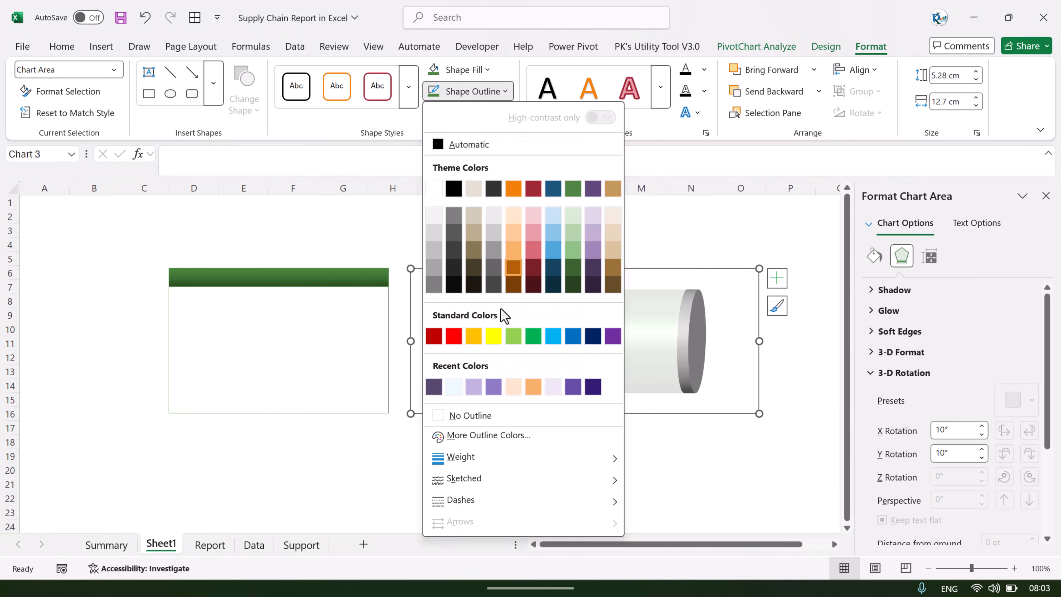
pyautogui.click(479, 416)
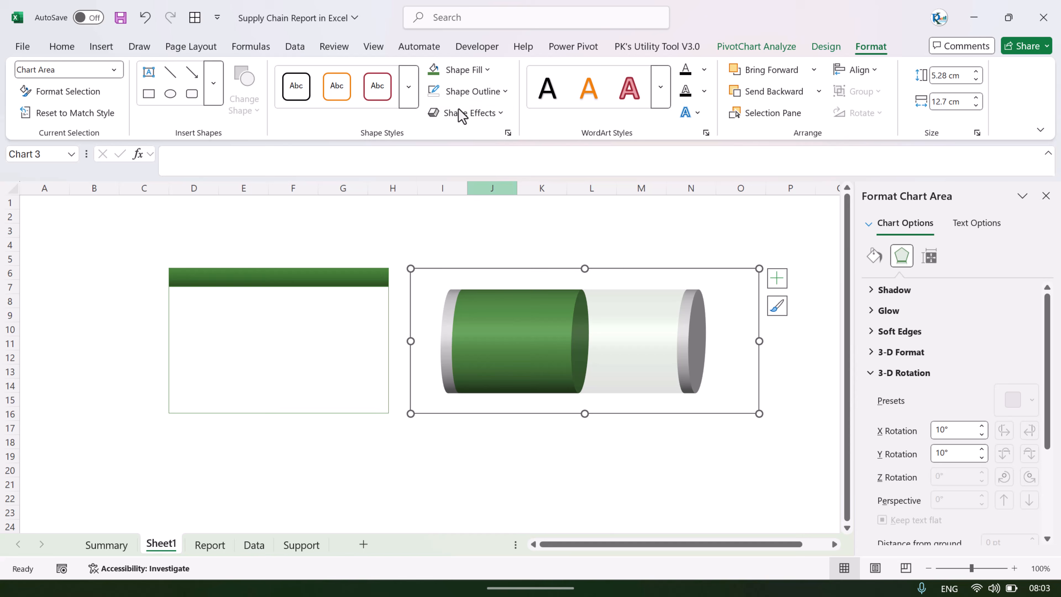
pyautogui.click(461, 70)
pyautogui.click(469, 394)
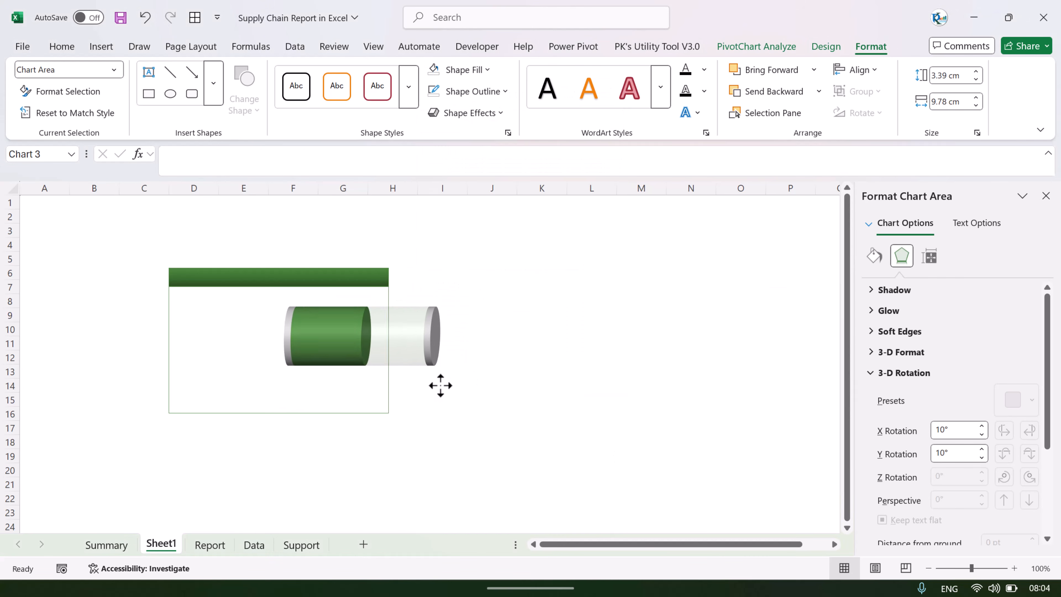
pyautogui.moveTo(438, 384); pyautogui.dragTo(407, 411)
pyautogui.click(552, 355)
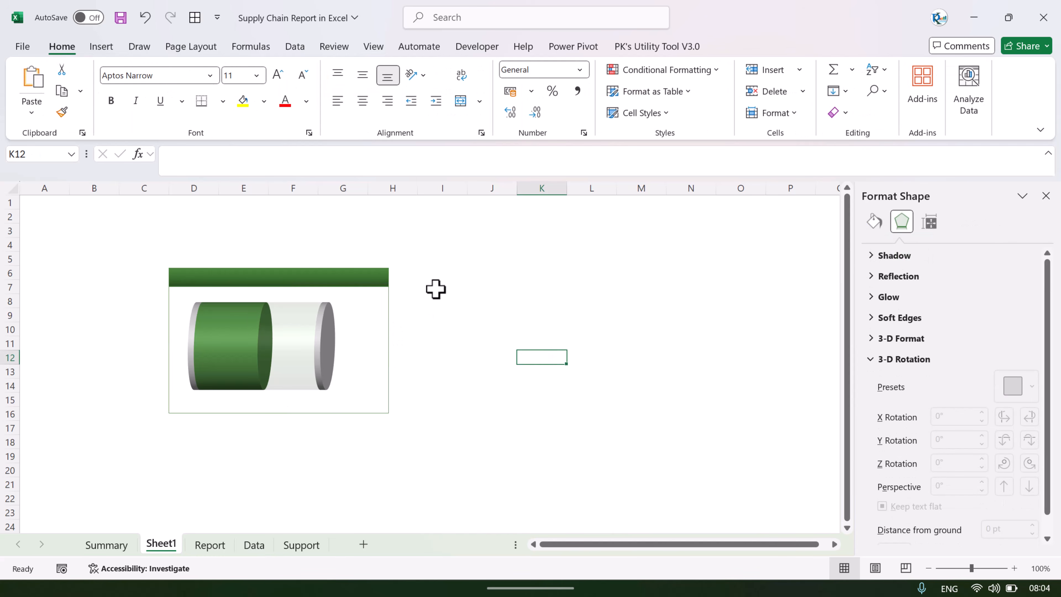
# Step: Compare with the finished battery on the Summary sheet and insert a 2.54 cm circle on Sheet1 beside the frame
pyautogui.click(101, 46)
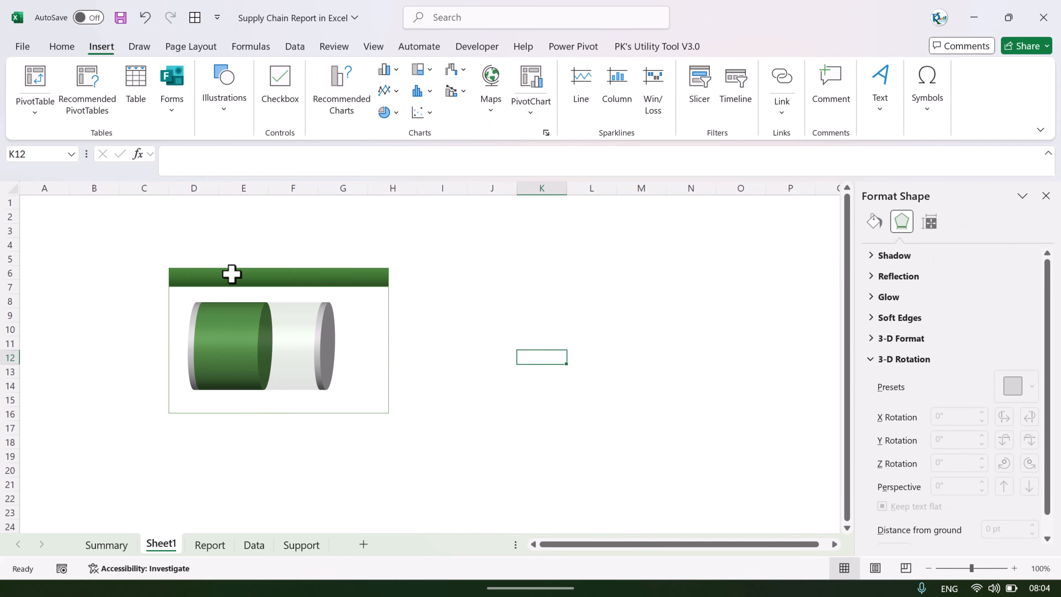
pyautogui.click(106, 545)
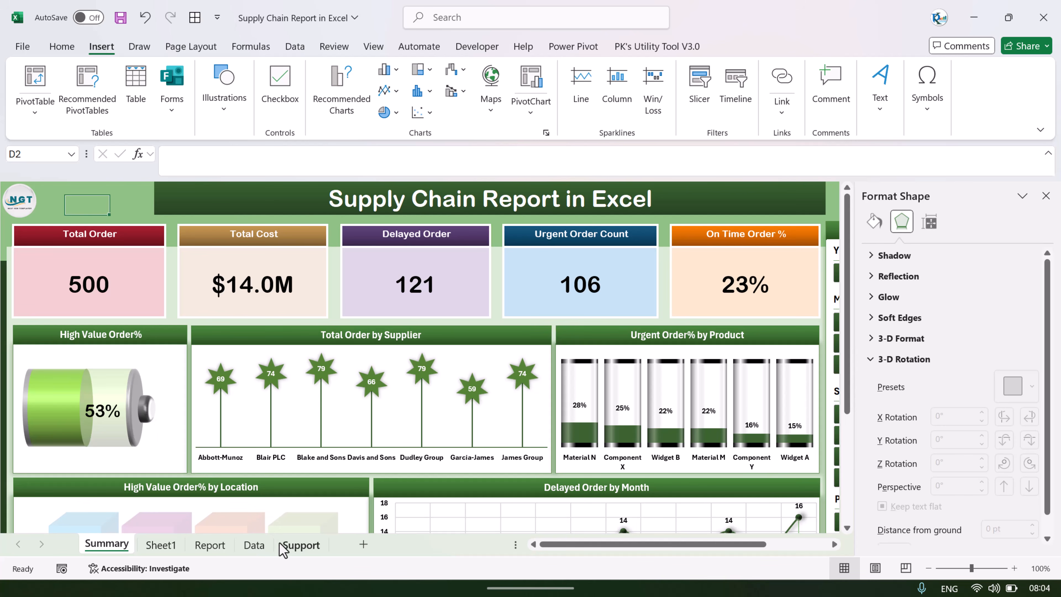
pyautogui.click(160, 545)
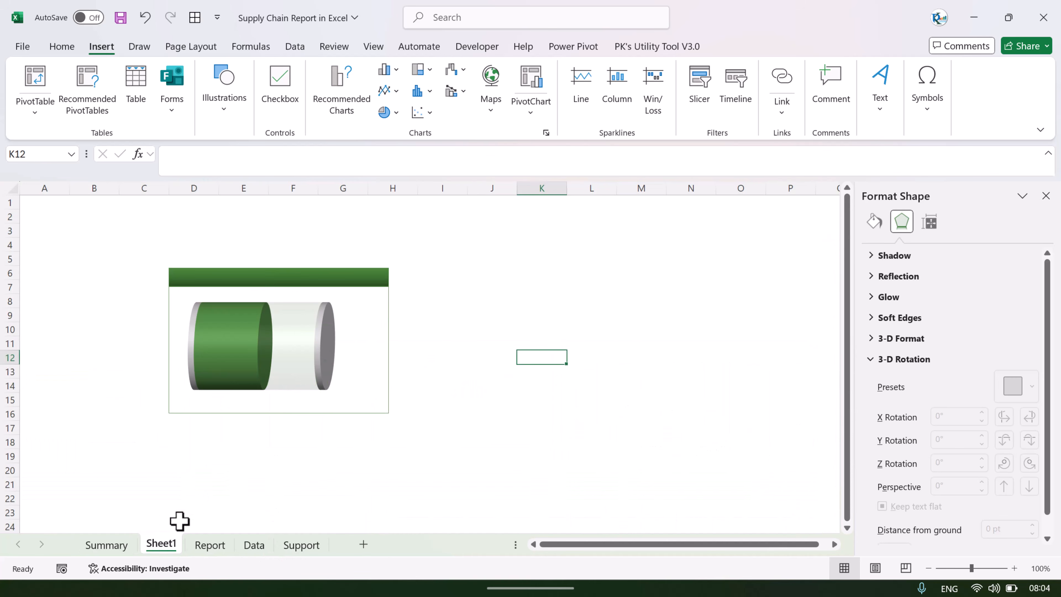
pyautogui.click(488, 294)
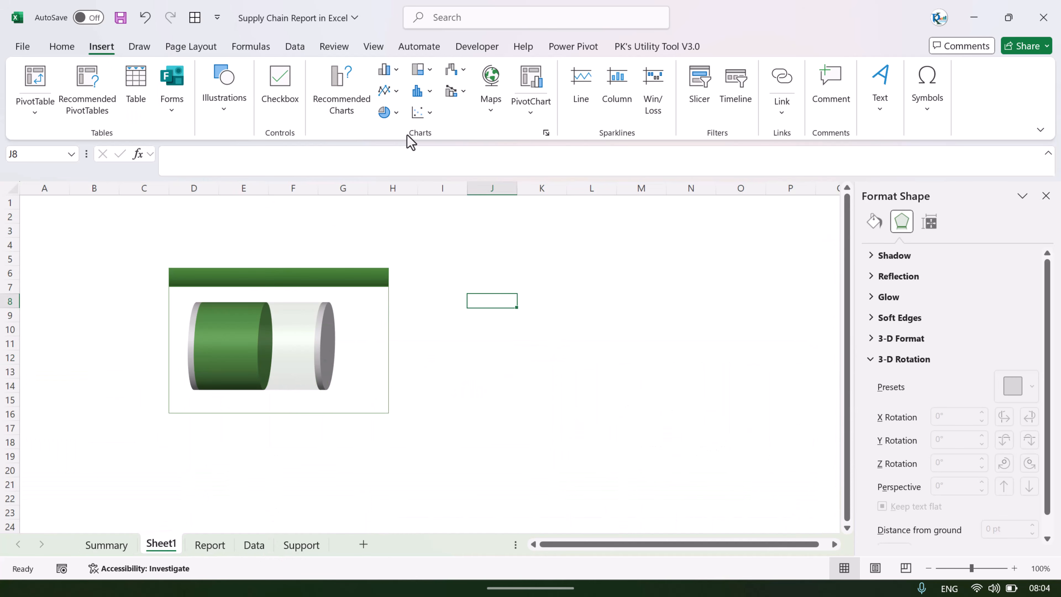
pyautogui.click(227, 112)
pyautogui.click(251, 186)
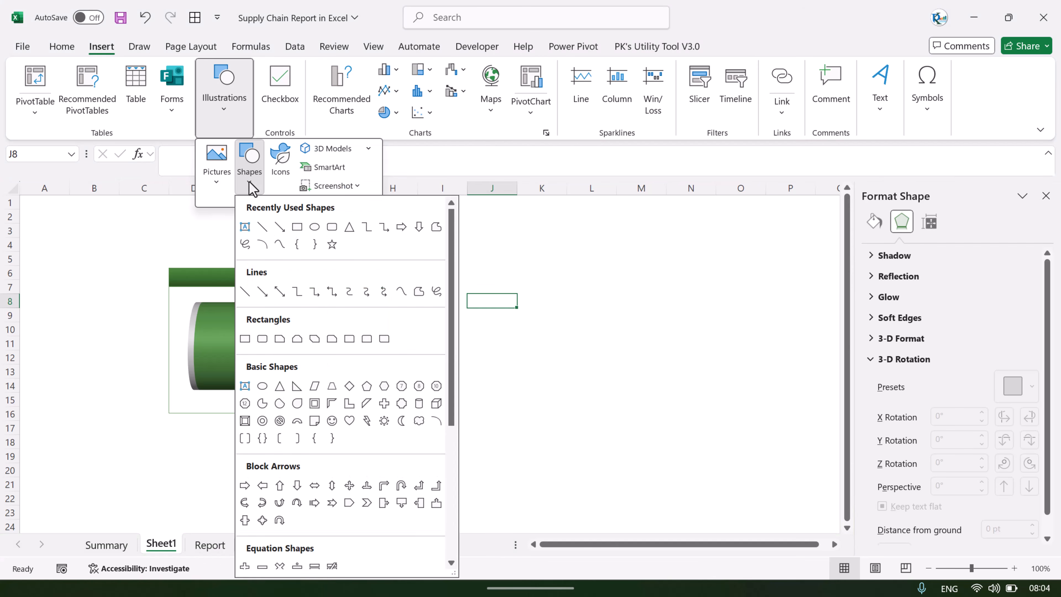
pyautogui.click(313, 228)
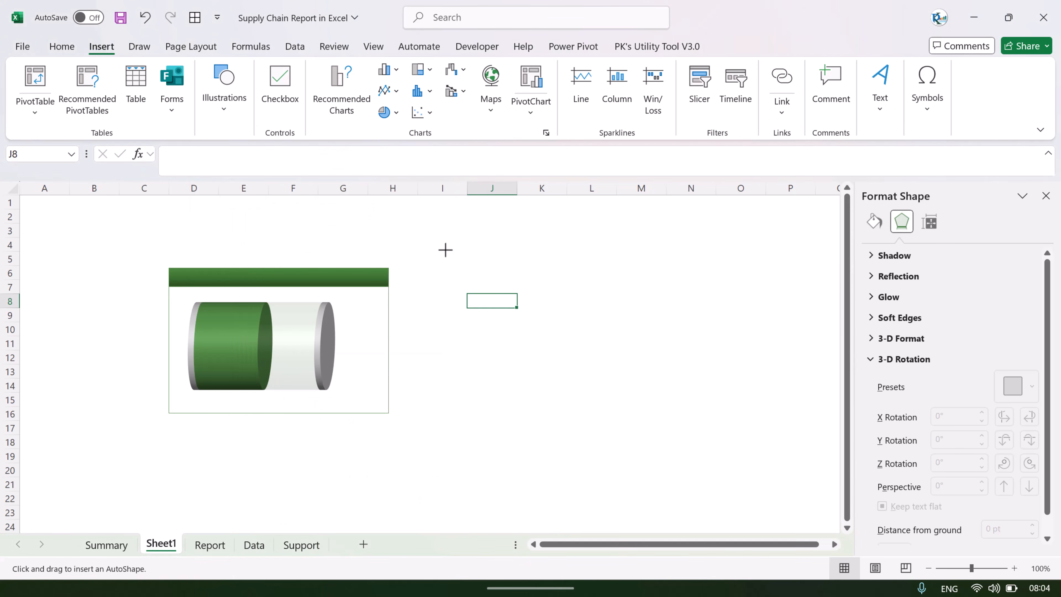
pyautogui.click(512, 289)
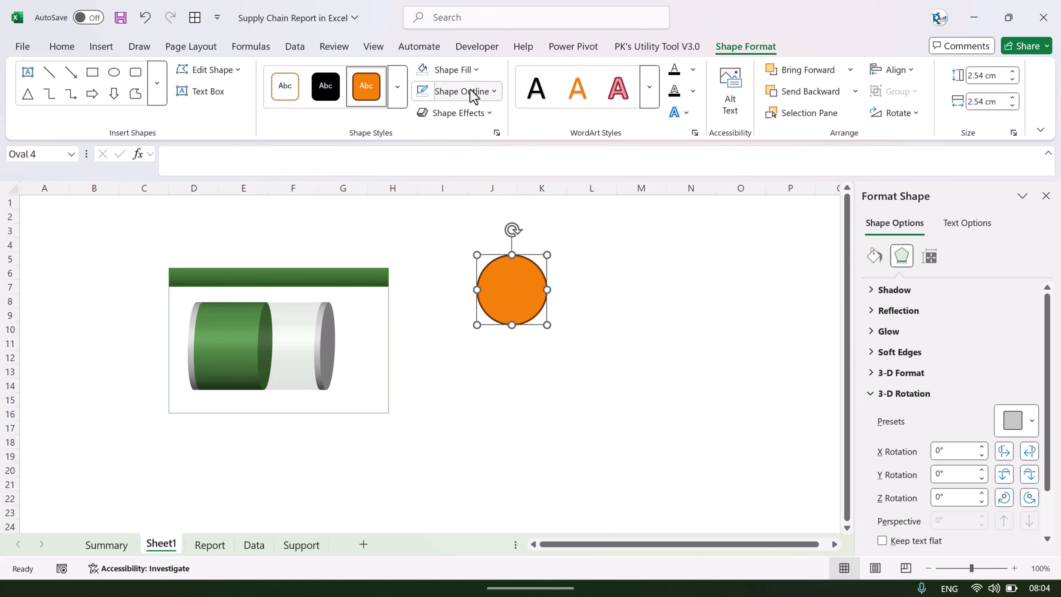
# Step: Fill the circle with light grey from the theme colours and remove its outline
pyautogui.click(443, 70)
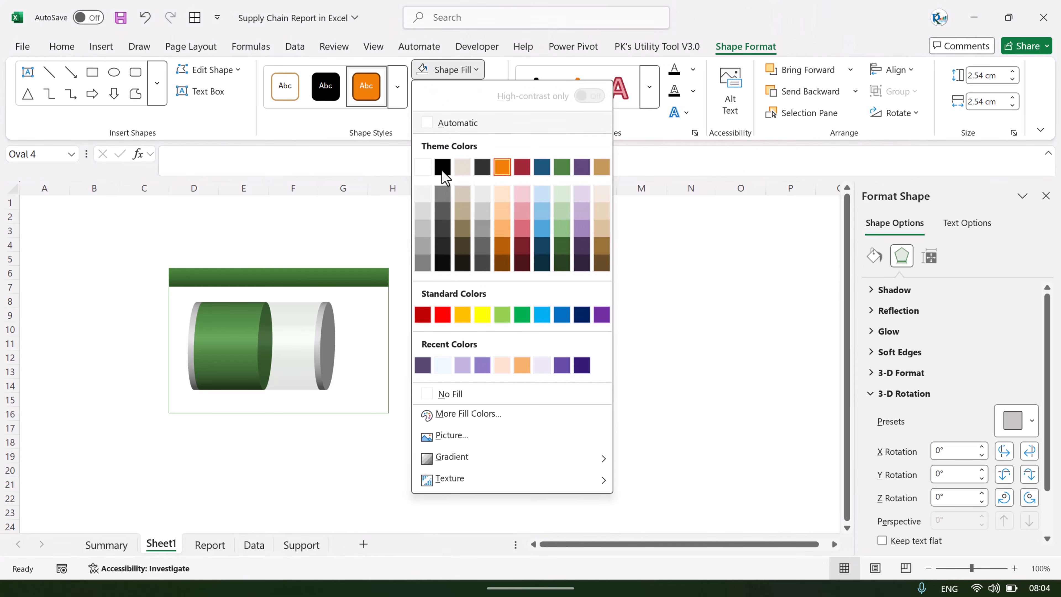
pyautogui.click(424, 232)
pyautogui.click(457, 93)
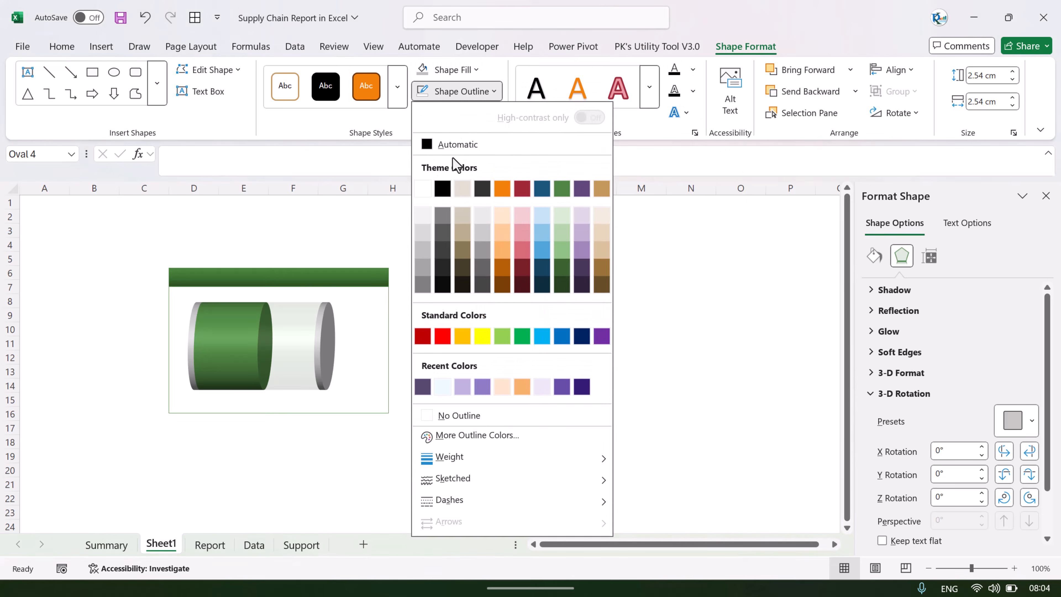
pyautogui.click(436, 416)
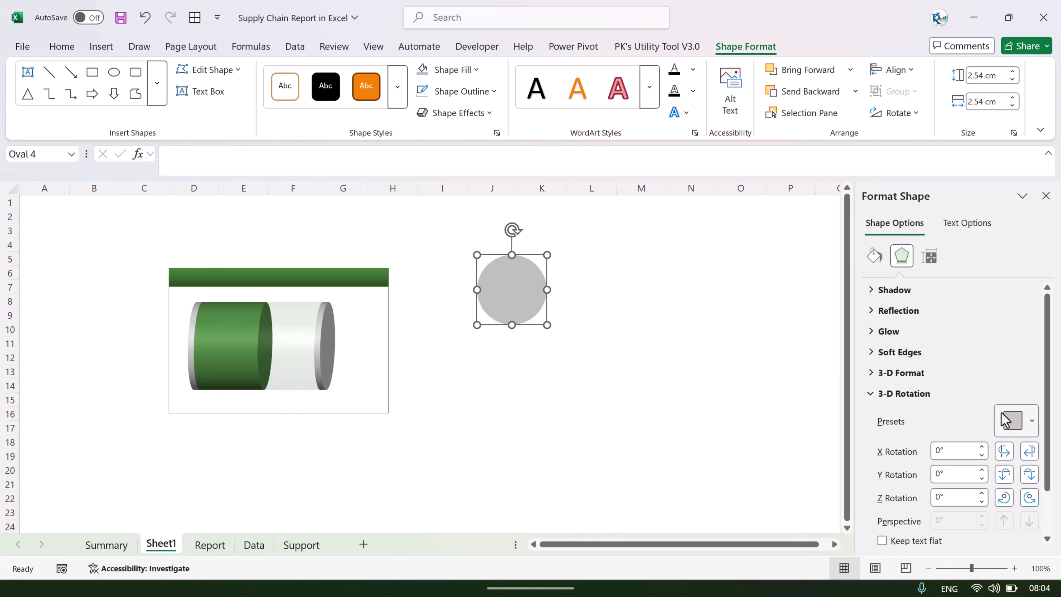
# Step: Apply the parallel 3-D rotation preset with X 296° and Y 18° to the circle, and set its top bevel to 4 pt wide and high
pyautogui.click(1023, 422)
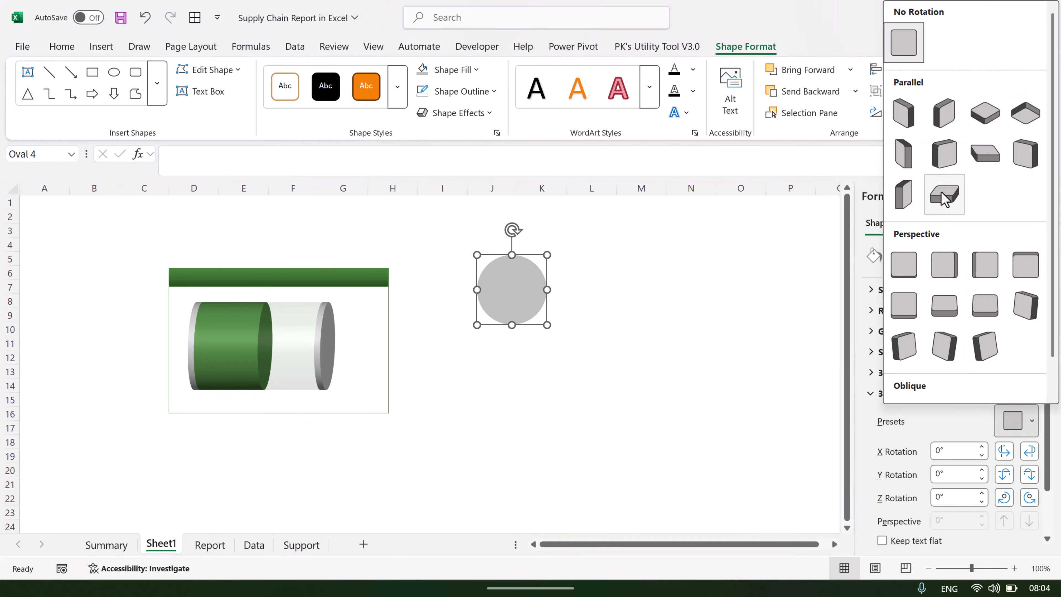
pyautogui.click(906, 198)
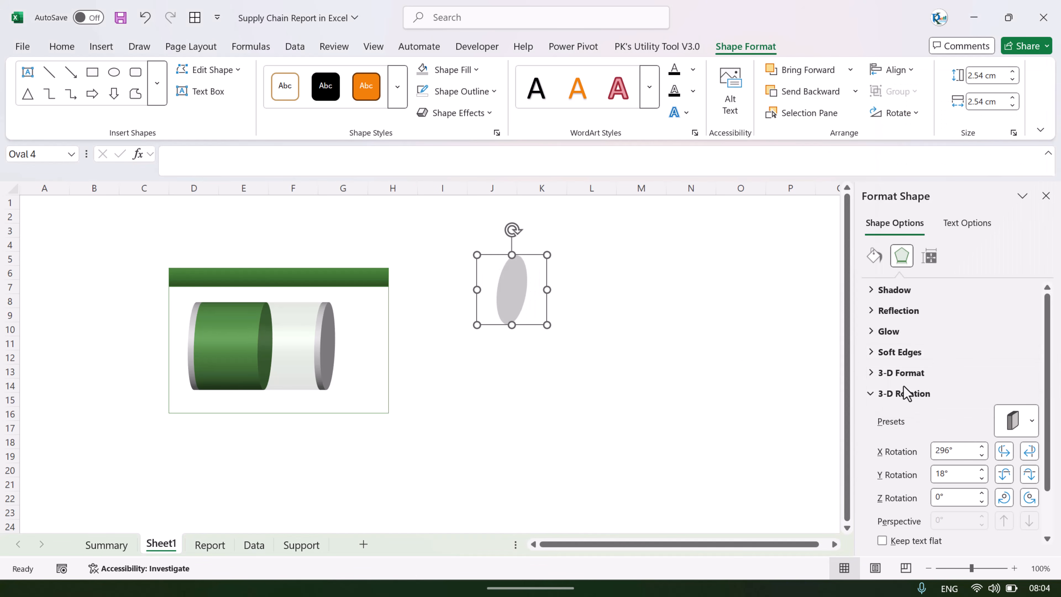
pyautogui.click(920, 373)
pyautogui.click(1032, 344)
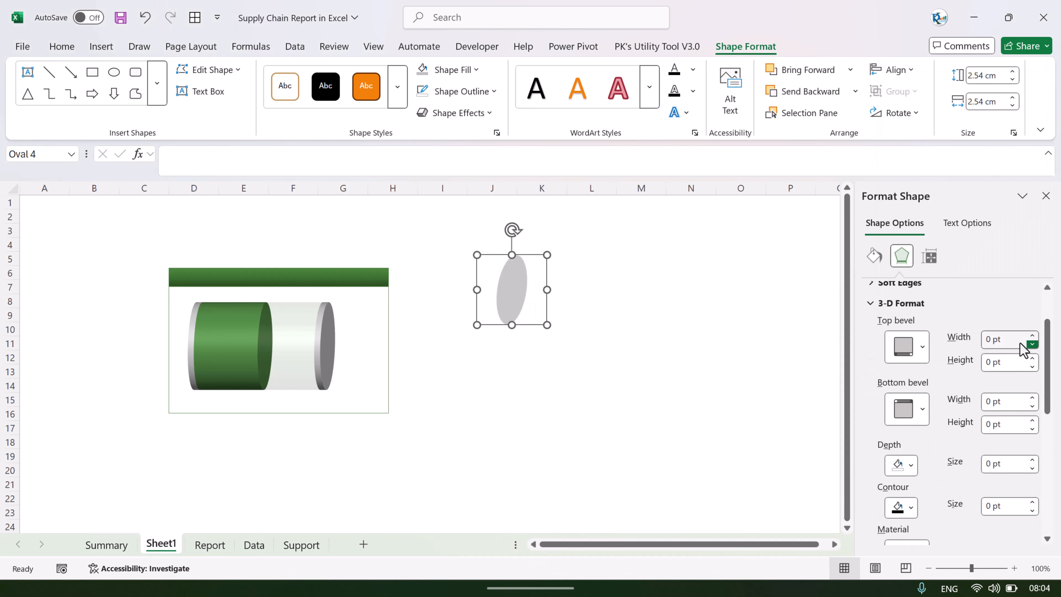
pyautogui.write('4')
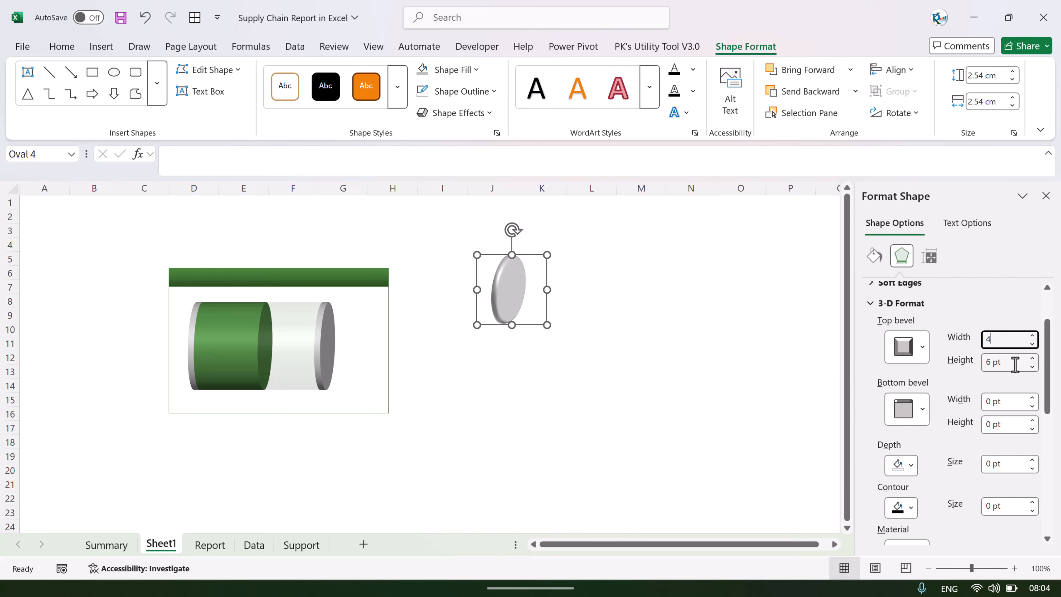
pyautogui.press('Tab')
pyautogui.click(1002, 339)
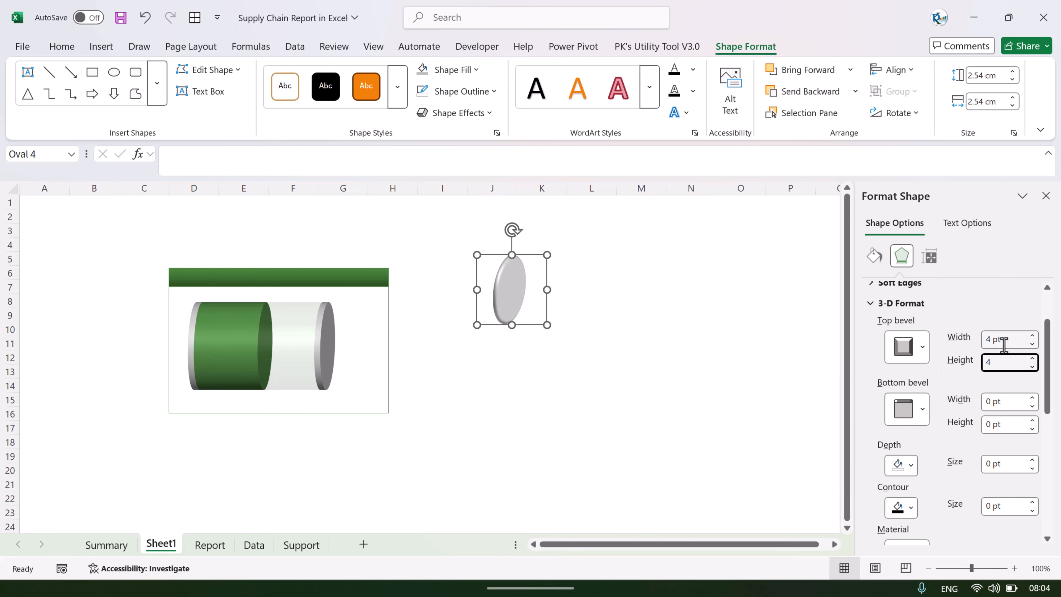
# Step: Set the circle's 3-D depth to 5 pt and shrink it to about 1.12 cm beside the battery's upper cap
pyautogui.scroll(-3, 1002, 452)
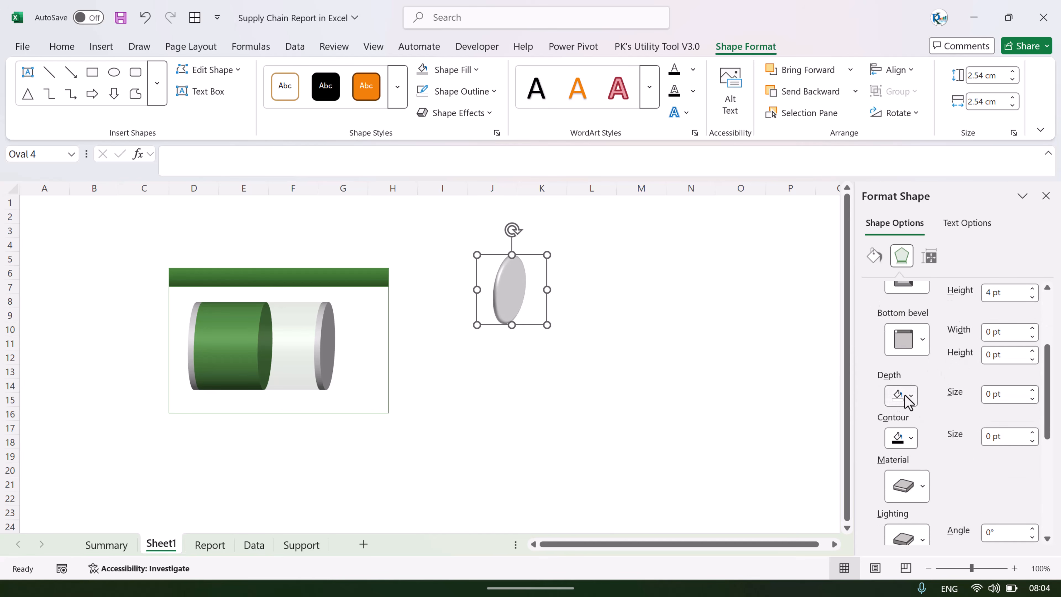
pyautogui.tripleClick(999, 397)
pyautogui.write('5')
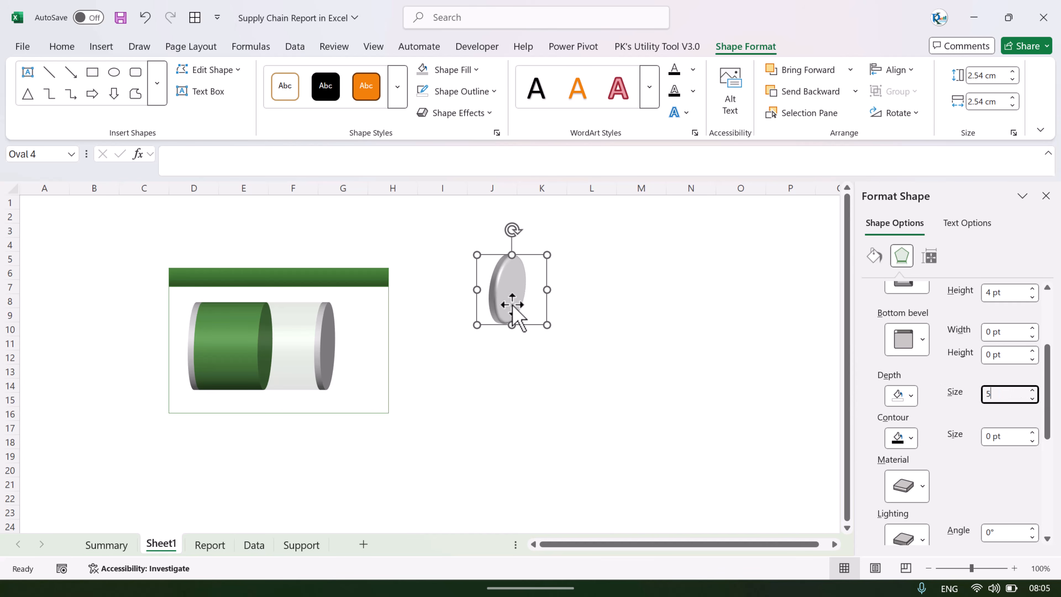
pyautogui.moveTo(546, 324); pyautogui.dragTo(341, 341)
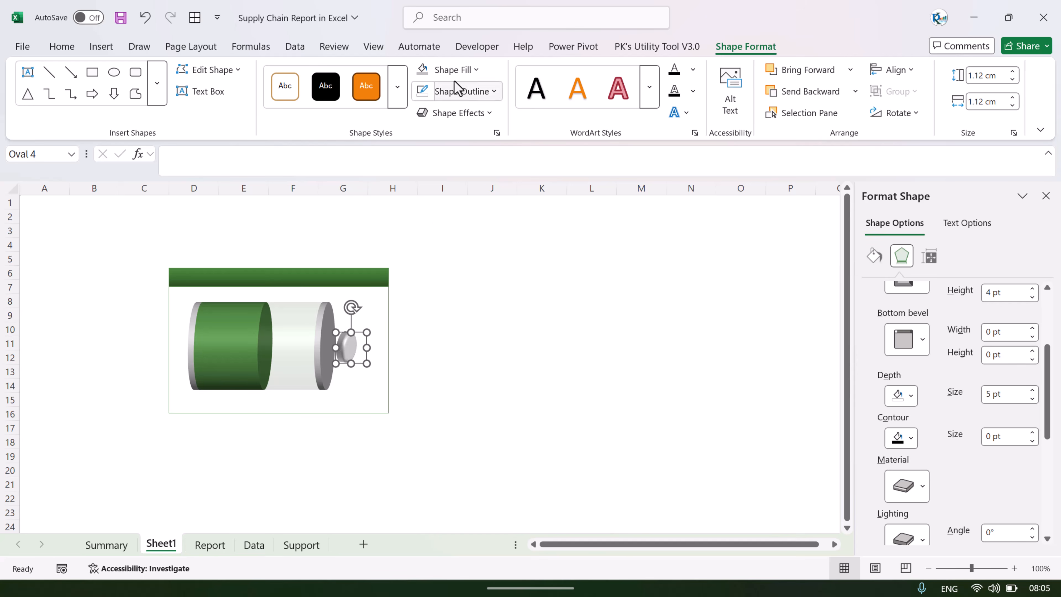
# Step: Recolour the battery's terminal knob with the darkest grey of the white theme column and increase its 3-D depth to 8 pt
pyautogui.click(455, 71)
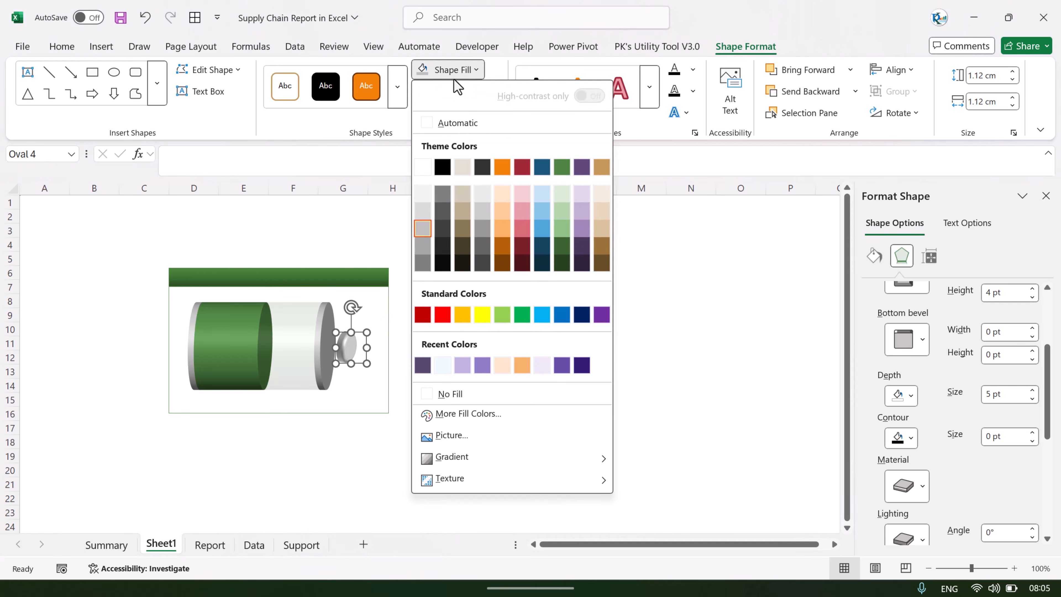
pyautogui.click(423, 264)
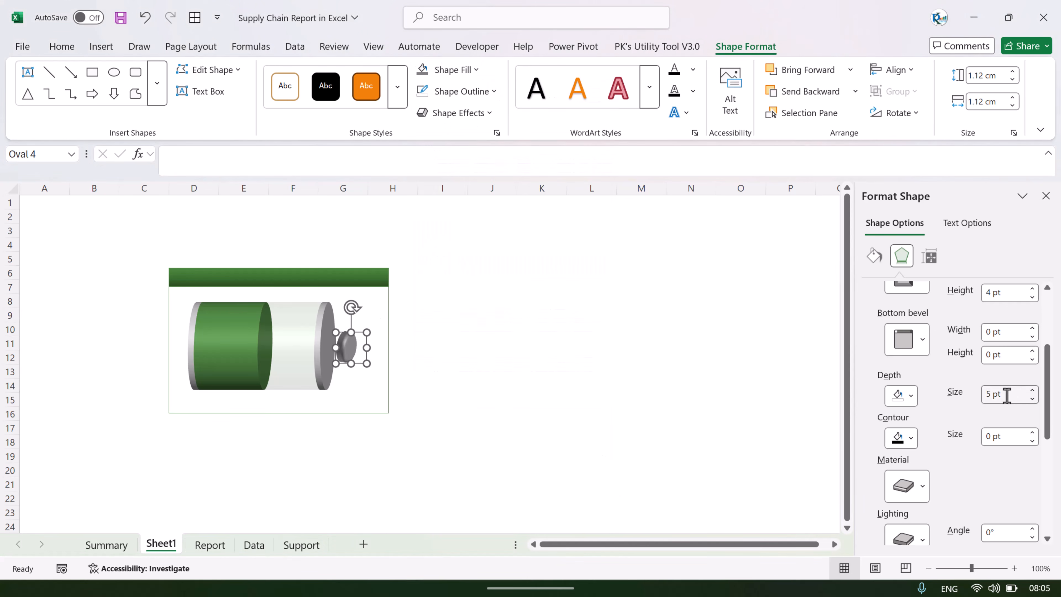
pyautogui.click(1032, 390)
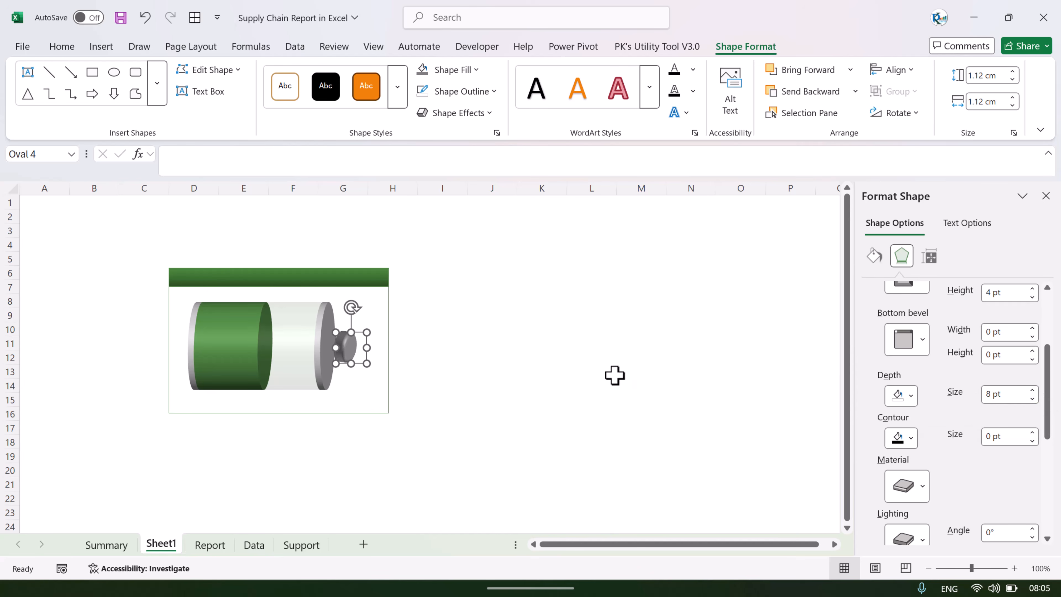
# Step: Turn the terminal knob in 3-D to Z 6°, giving X 300.7° and Y 12.5°
pyautogui.rightClick(342, 345)
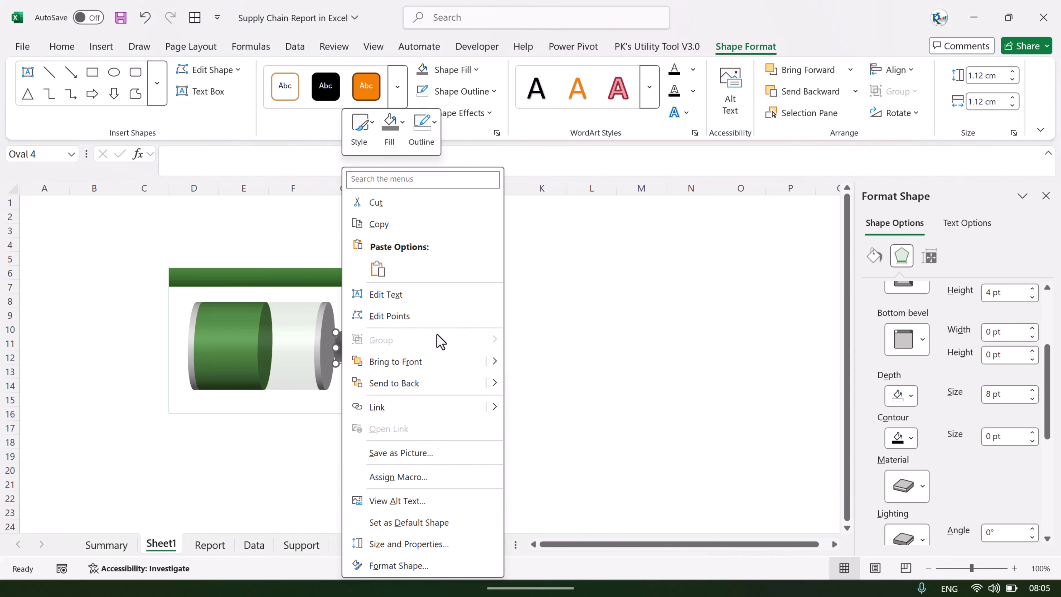
pyautogui.click(408, 565)
pyautogui.click(902, 257)
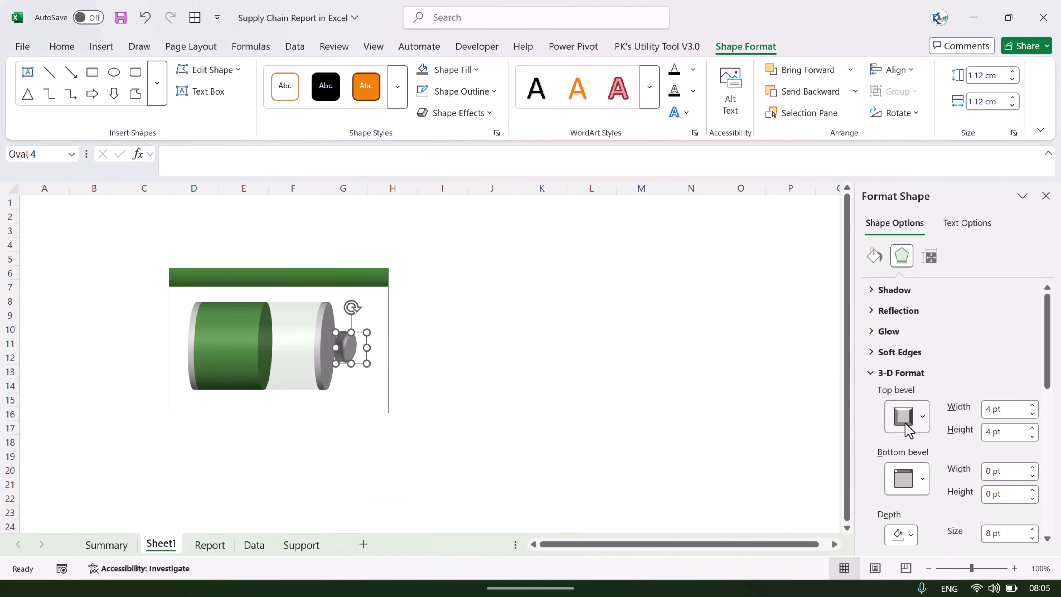
pyautogui.click(902, 373)
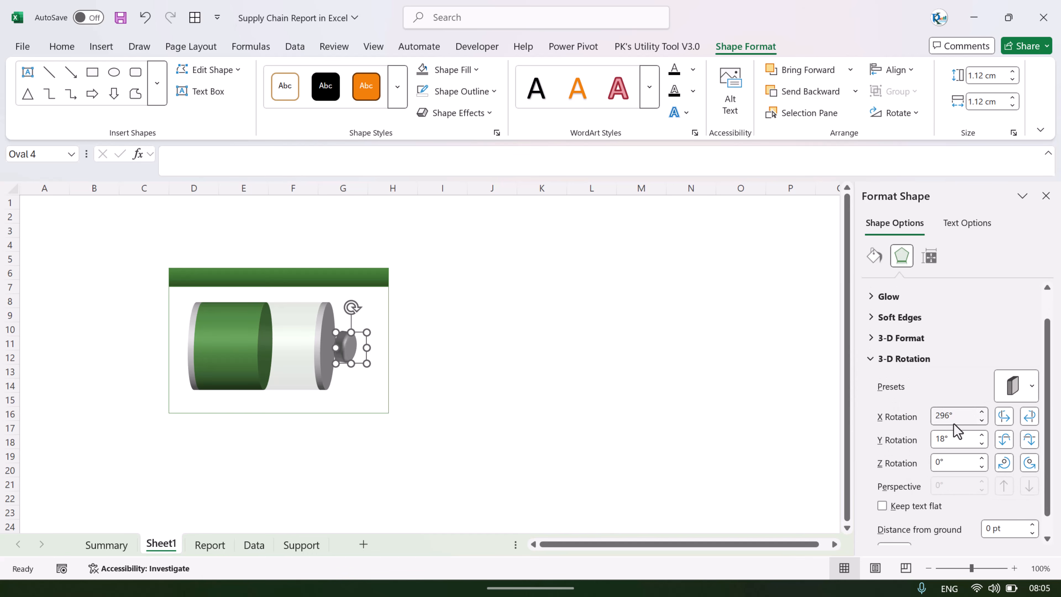
pyautogui.click(1030, 462)
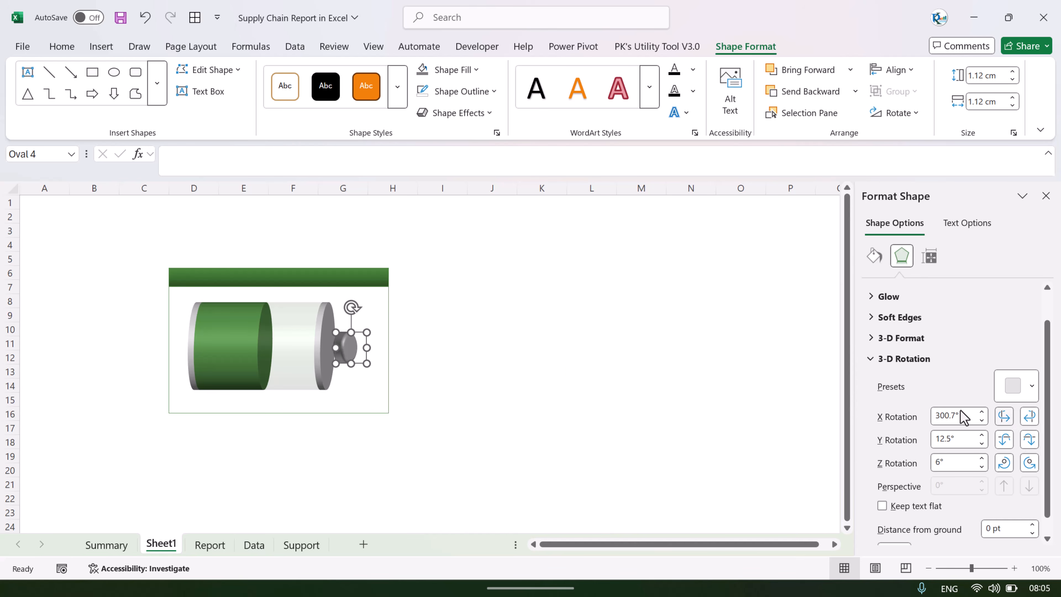
# Step: Move the terminal knob onto the centre of the battery's end cap
pyautogui.click(593, 372)
pyautogui.moveTo(349, 346); pyautogui.dragTo(340, 343)
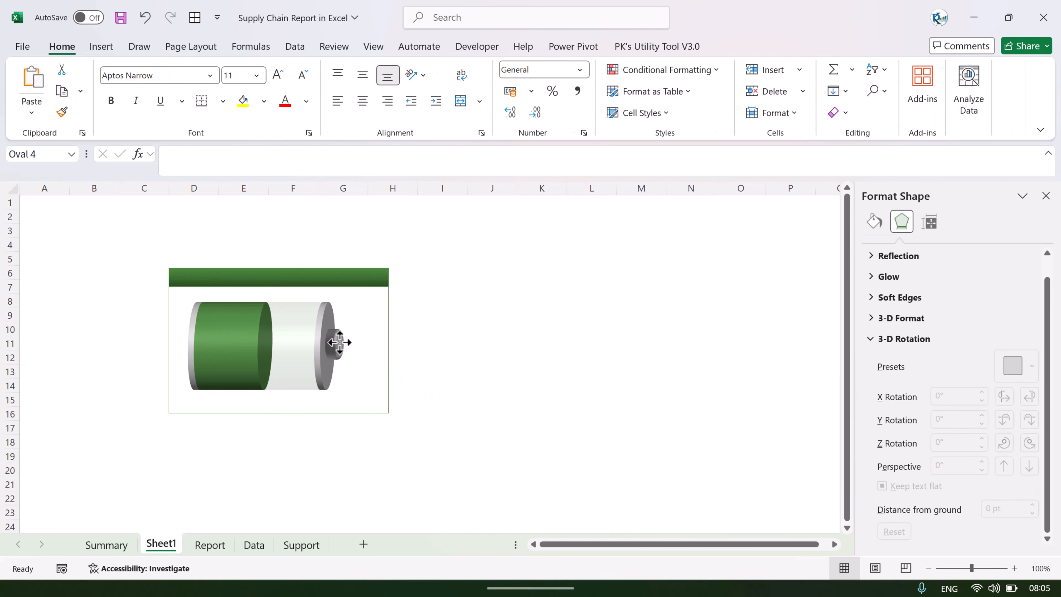
pyautogui.click(543, 258)
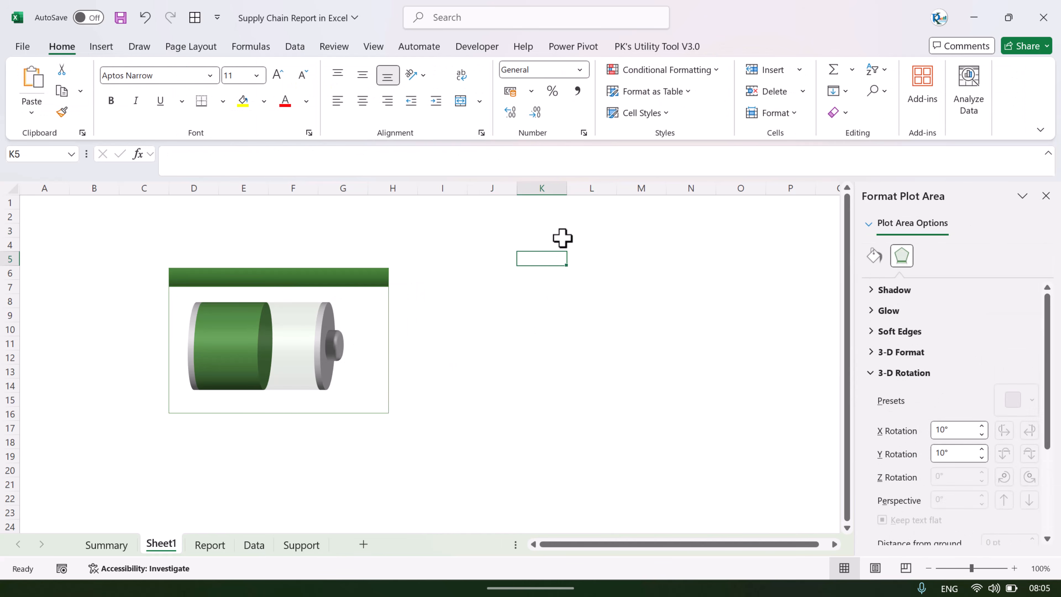
# Step: Insert a text box about 1.83 cm wide over the transparent part of the battery on Sheet1
pyautogui.click(121, 546)
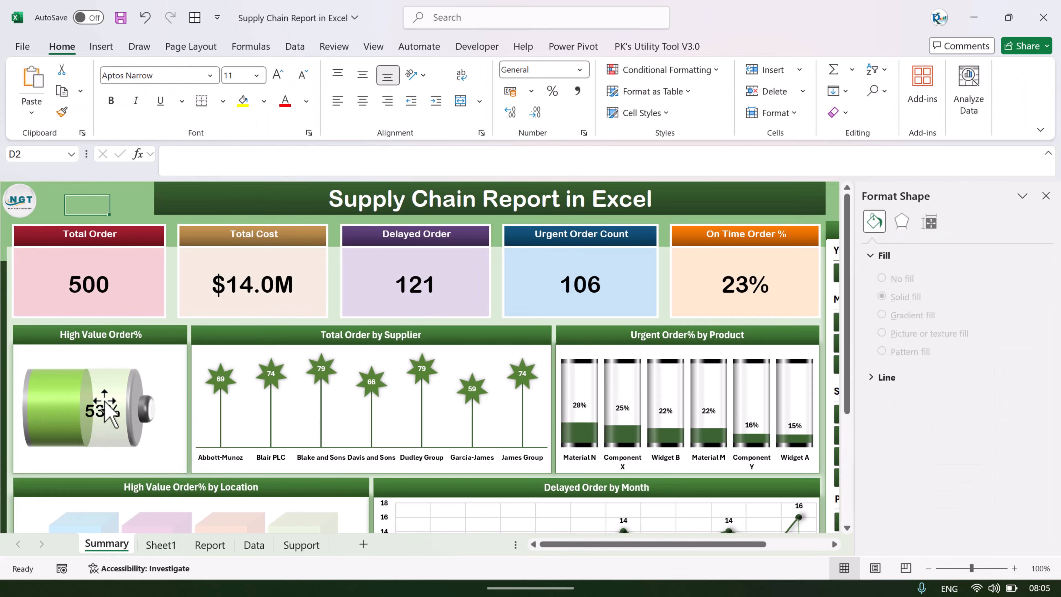
pyautogui.click(293, 551)
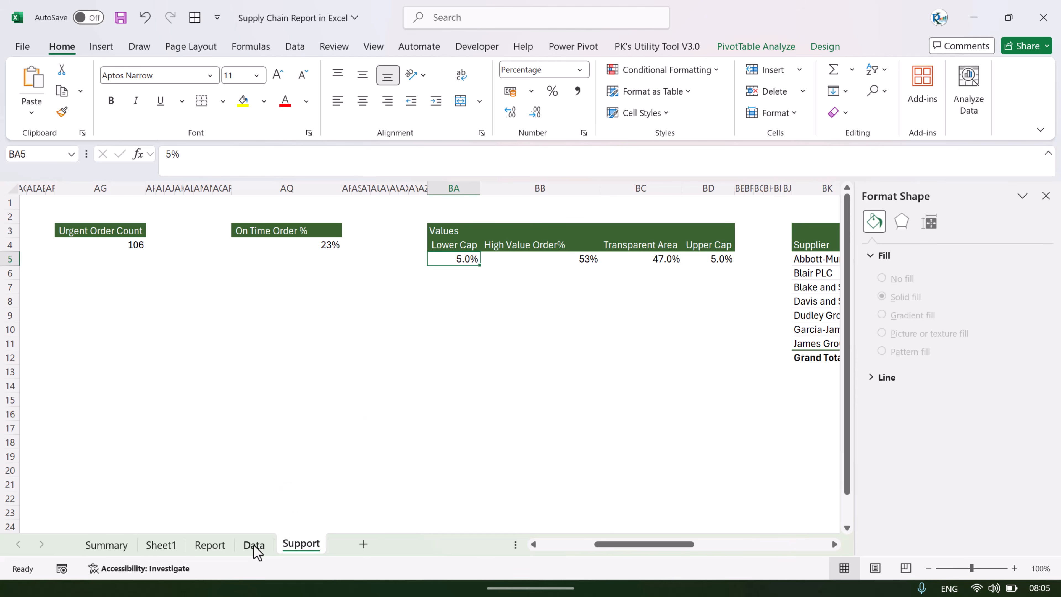
pyautogui.click(165, 548)
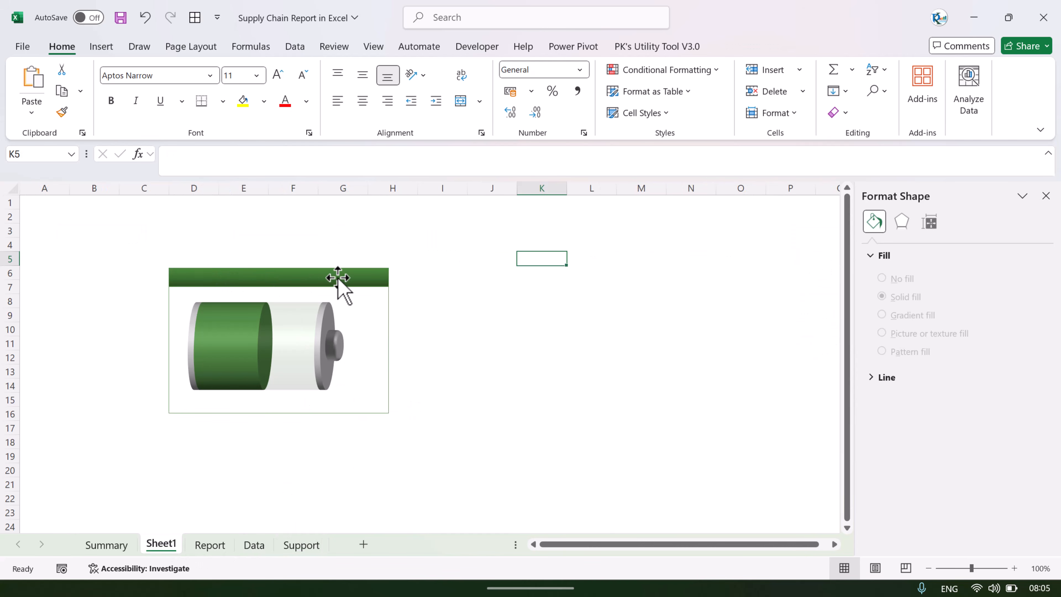
pyautogui.click(101, 47)
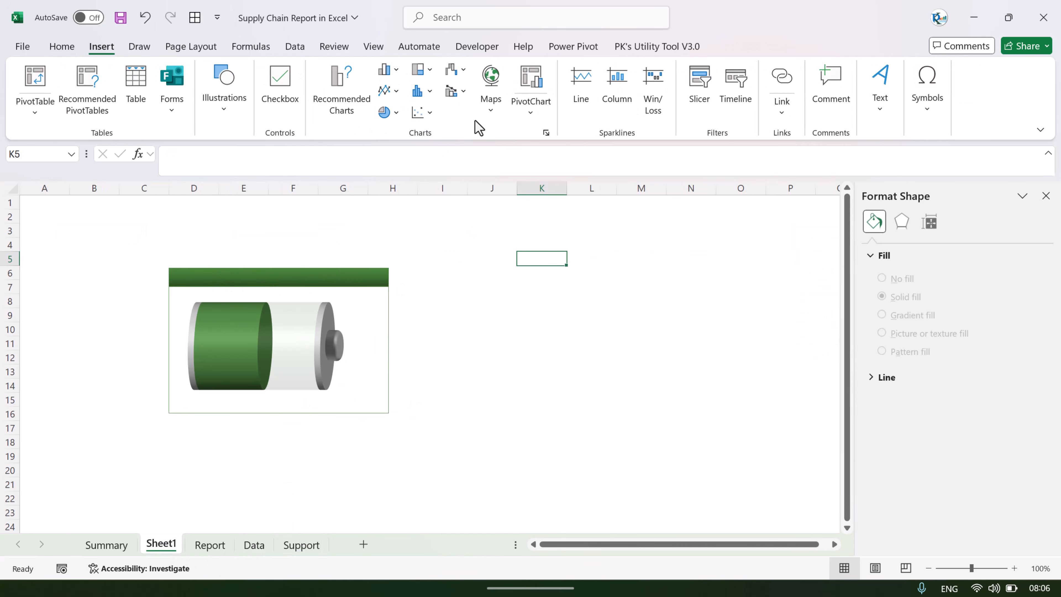
pyautogui.click(888, 111)
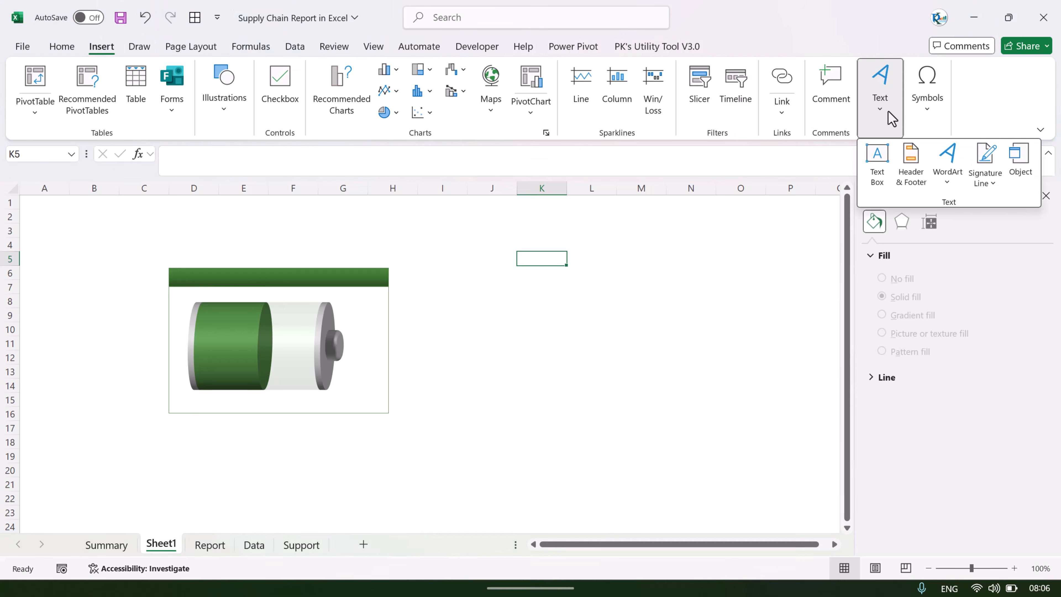
pyautogui.click(877, 161)
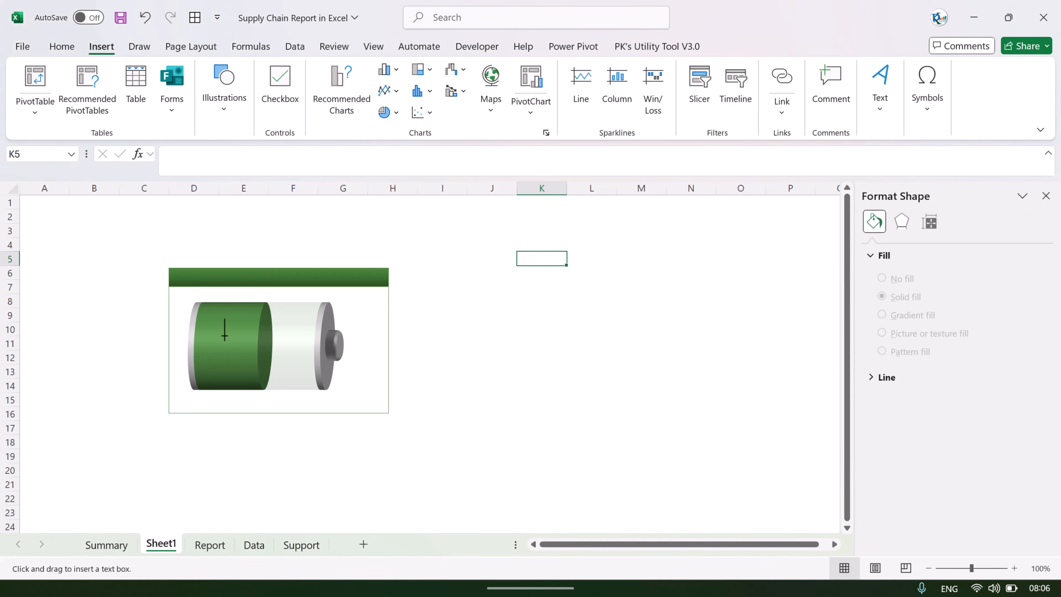
pyautogui.moveTo(315, 371); pyautogui.dragTo(317, 368)
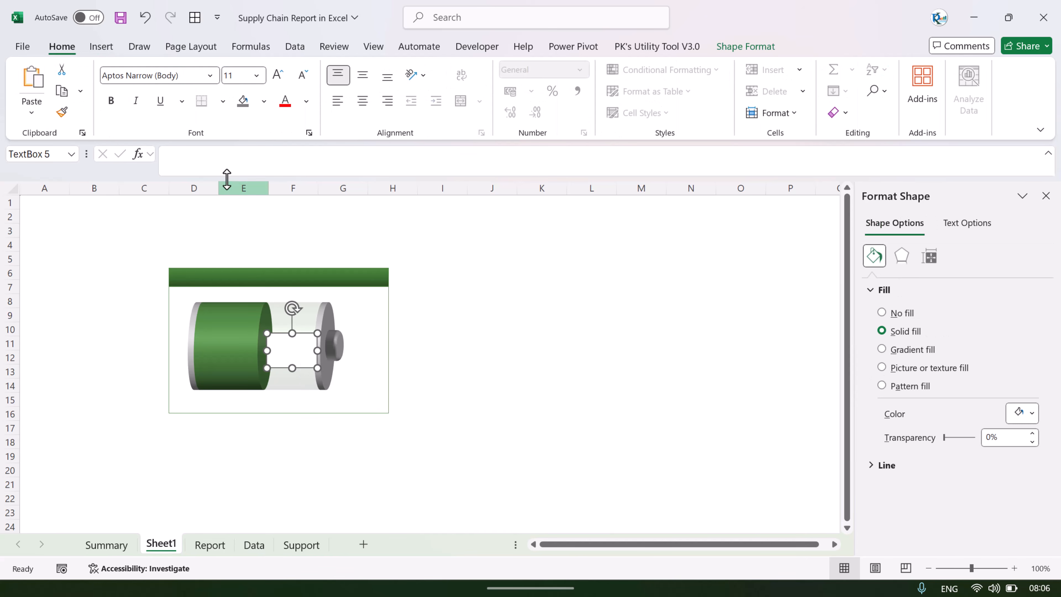
# Step: Link the text box to the High Value Order% value on the Support sheet with the formula =Support!BB5
pyautogui.click(232, 157)
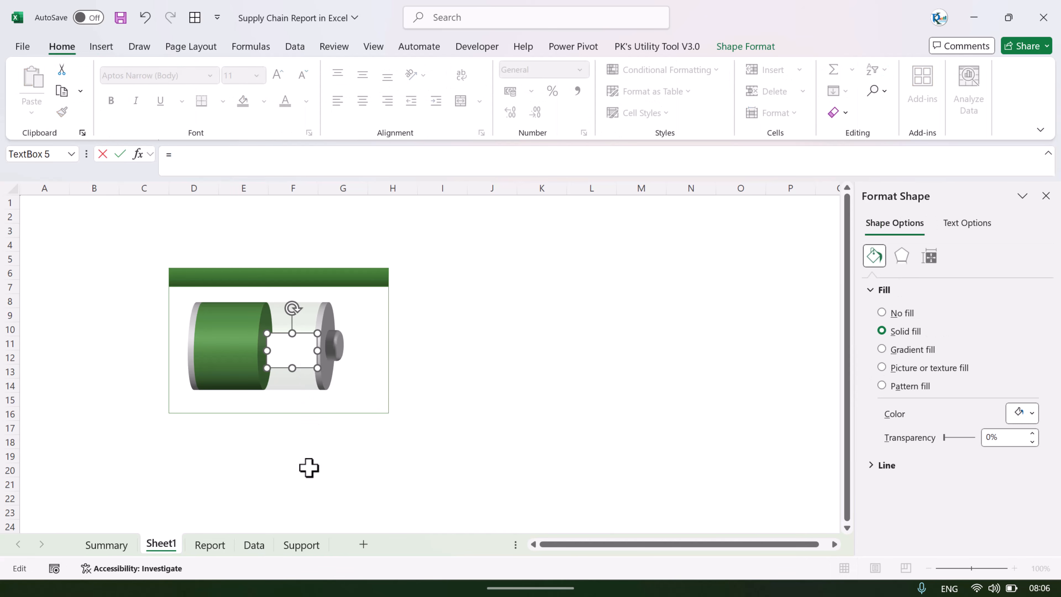
pyautogui.click(303, 545)
pyautogui.click(583, 260)
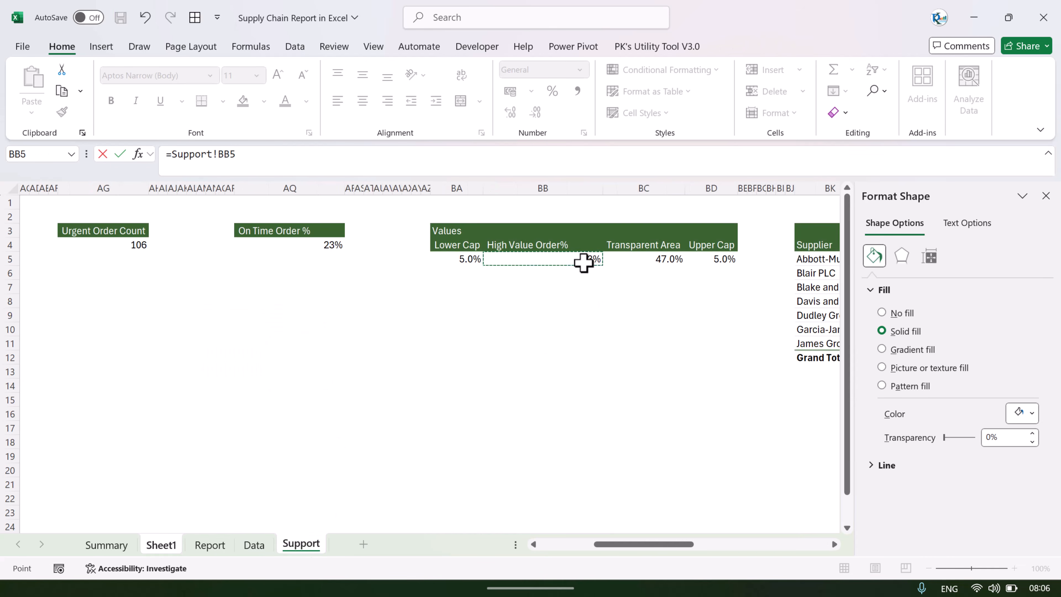
pyautogui.press('Return')
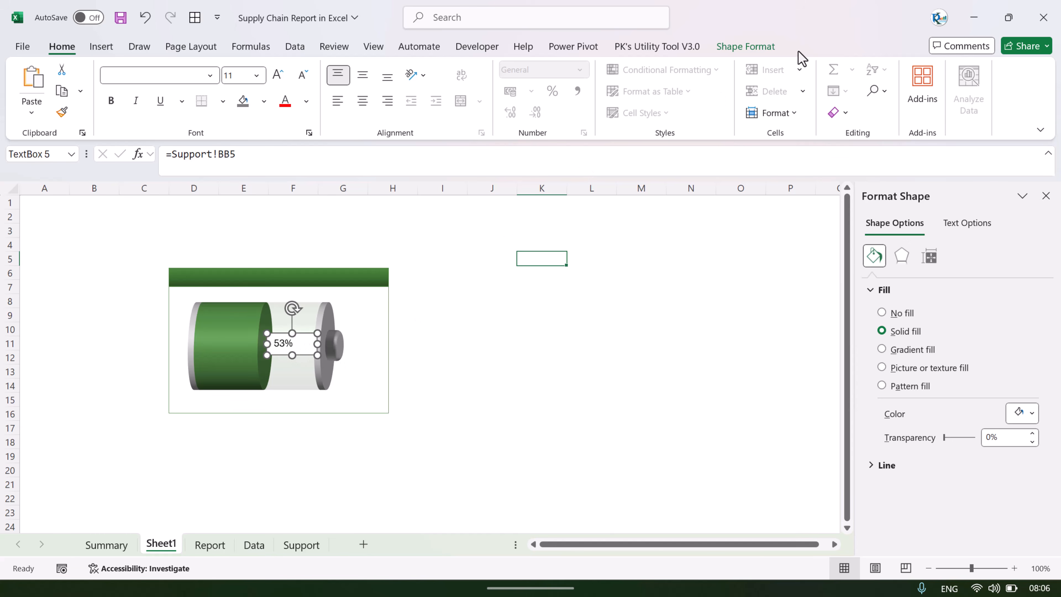
# Step: Remove the fill and the outline from the linked percentage text box
pyautogui.click(746, 46)
pyautogui.click(476, 70)
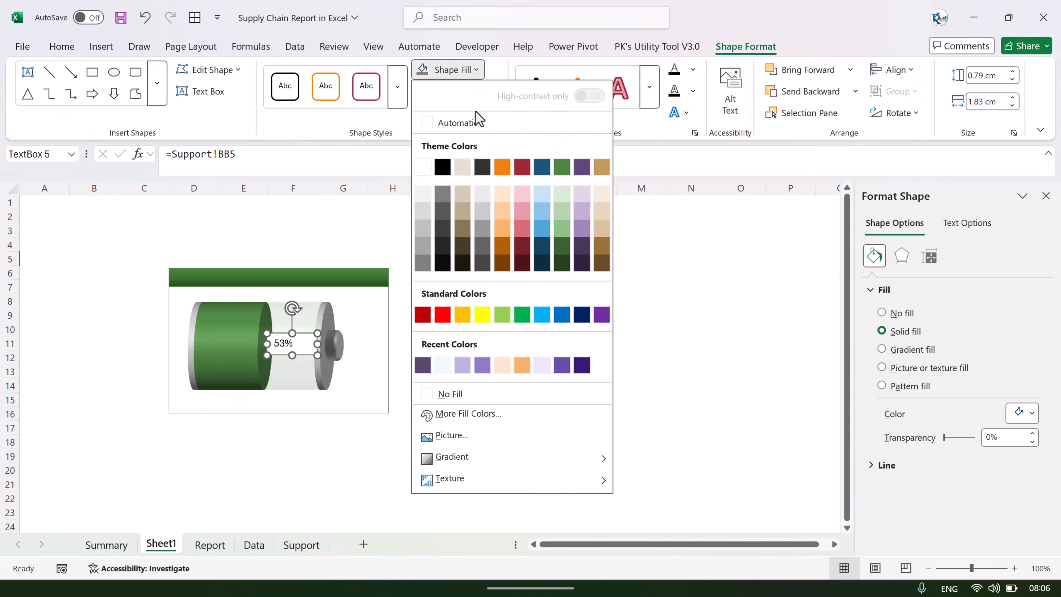
pyautogui.click(476, 394)
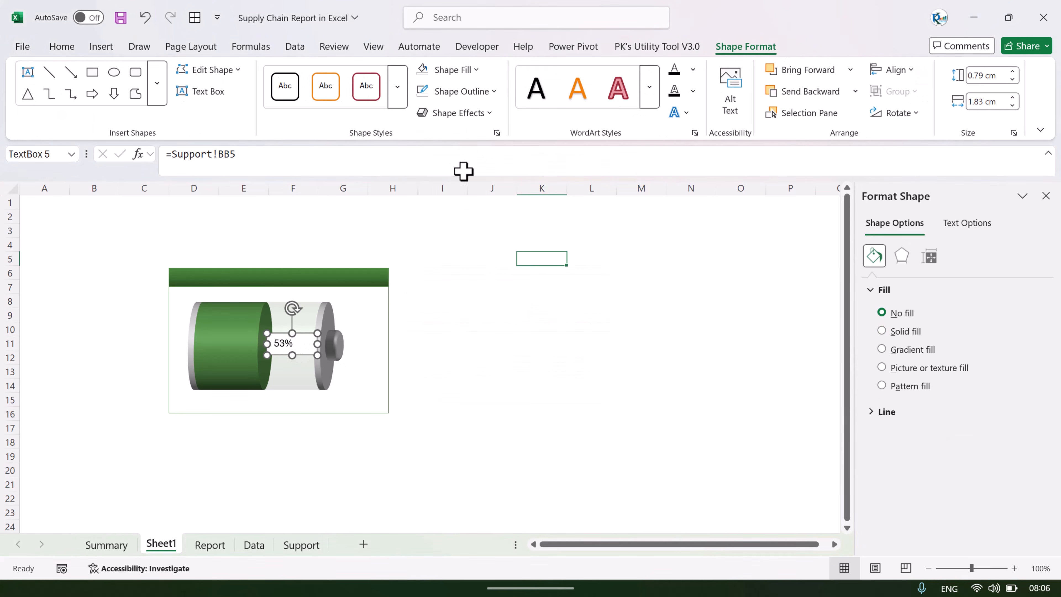
pyautogui.click(462, 91)
pyautogui.click(466, 416)
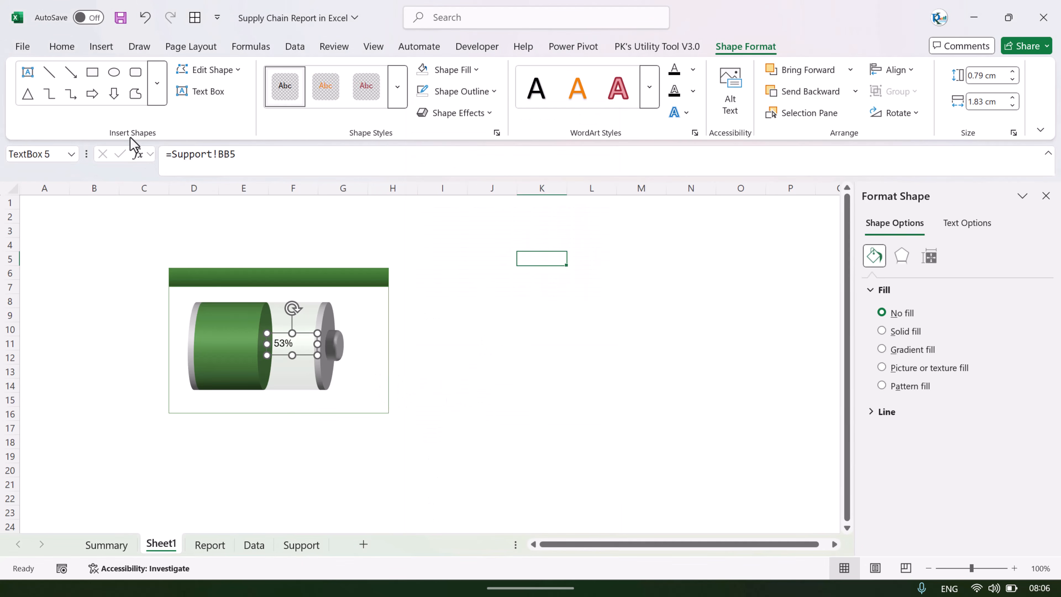
# Step: Enlarge the percentage text in the battery's text box and make it bold
pyautogui.click(62, 46)
pyautogui.click(278, 75)
pyautogui.click(504, 277)
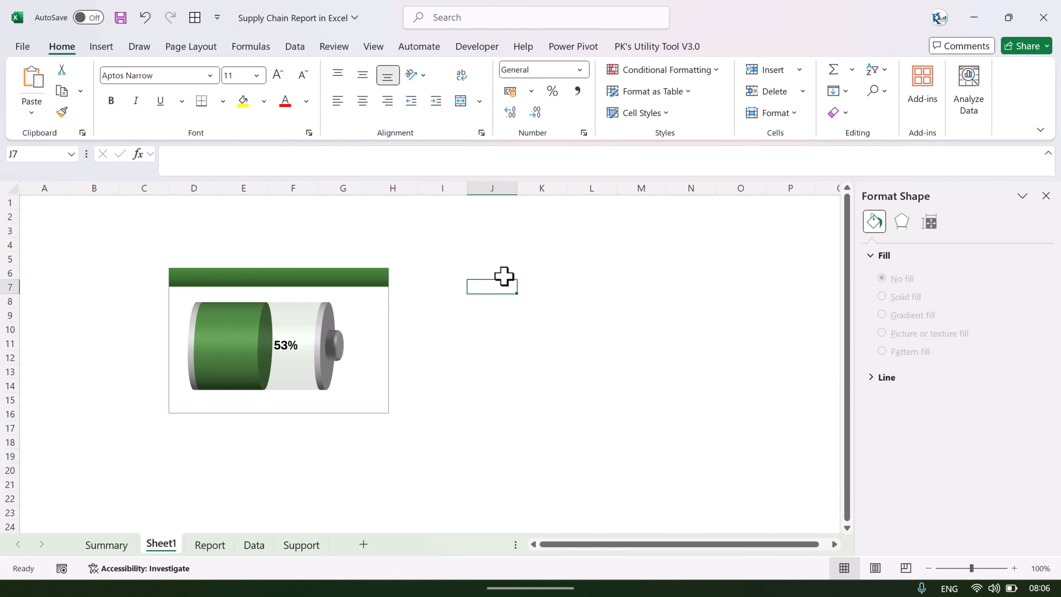
# Step: Return to the Summary dashboard and close the formatting pane so the slicers have room
pyautogui.click(109, 547)
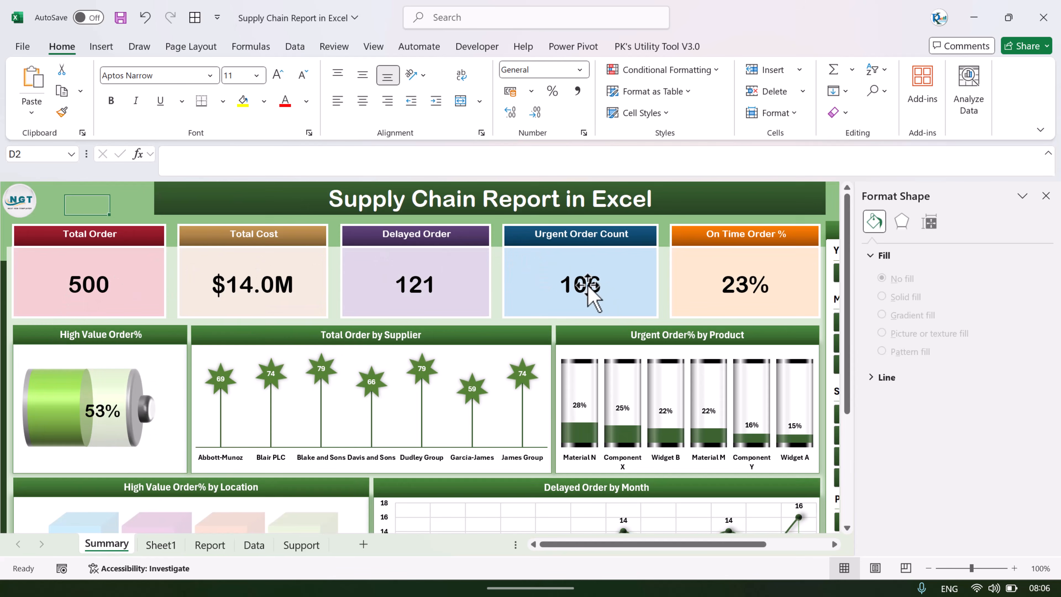
pyautogui.click(1047, 195)
pyautogui.click(915, 199)
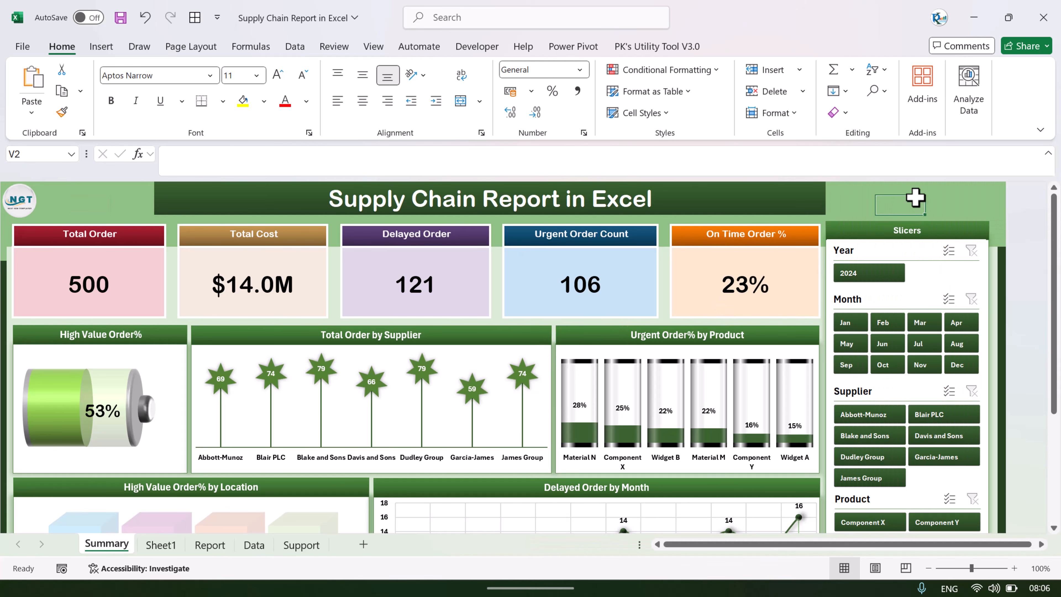